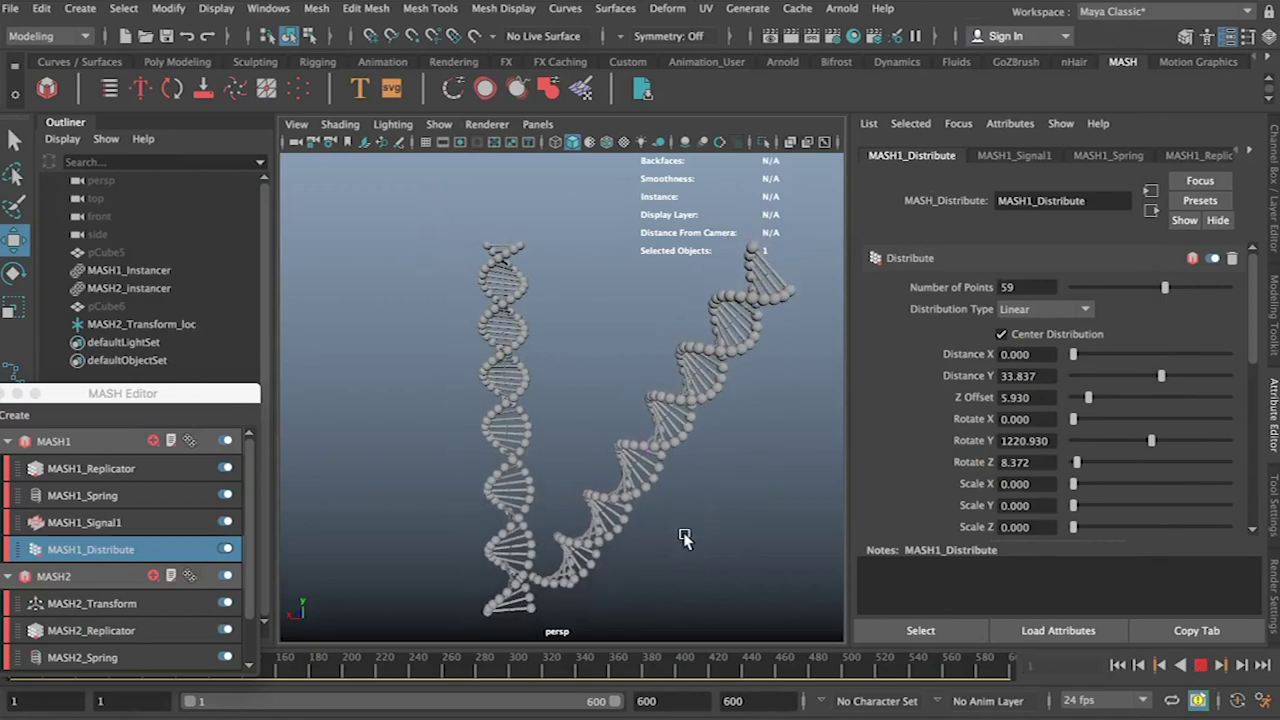
# Step: Orbit around the two twisting DNA helices during playback, then stop the animation
pyautogui.keyDown('alt'); pyautogui.moveTo(686, 536); pyautogui.dragTo(784, 432); pyautogui.keyUp('alt')
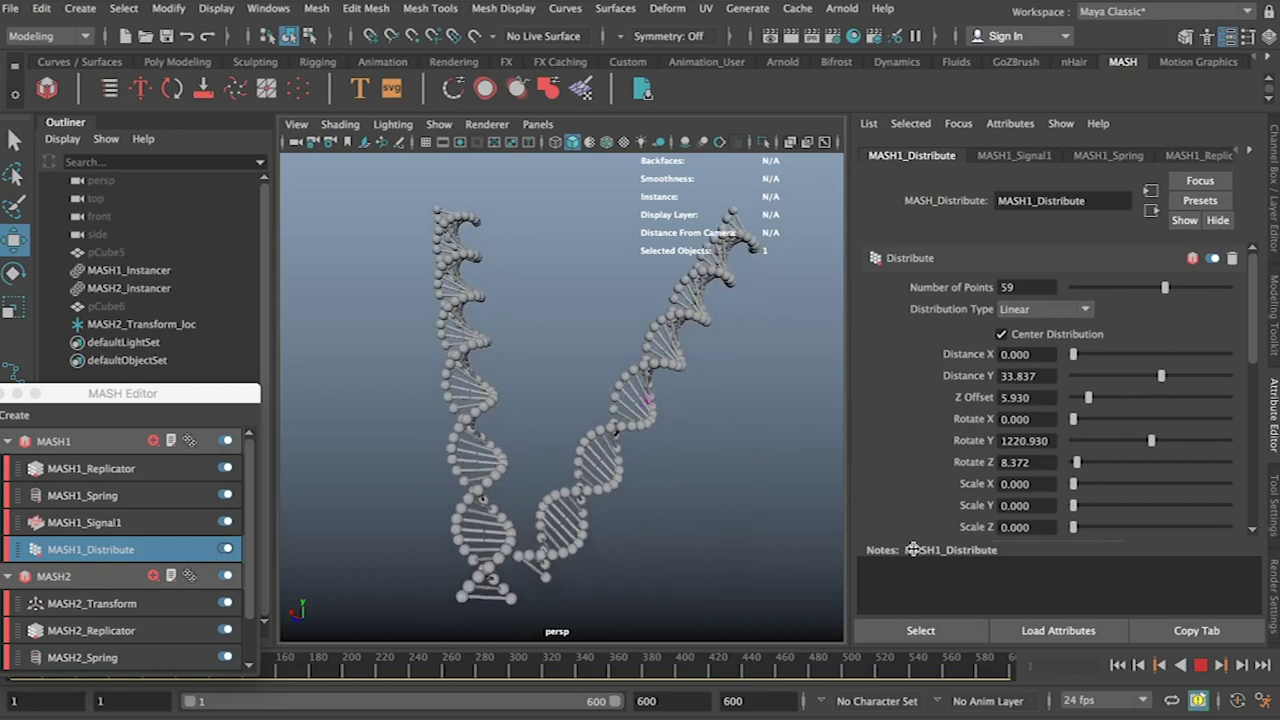
pyautogui.click(1201, 667)
# Step: Delete the MASH1 network from the MASH Editor and confirm the deletion
pyautogui.moveTo(193, 403); pyautogui.dragTo(216, 301)
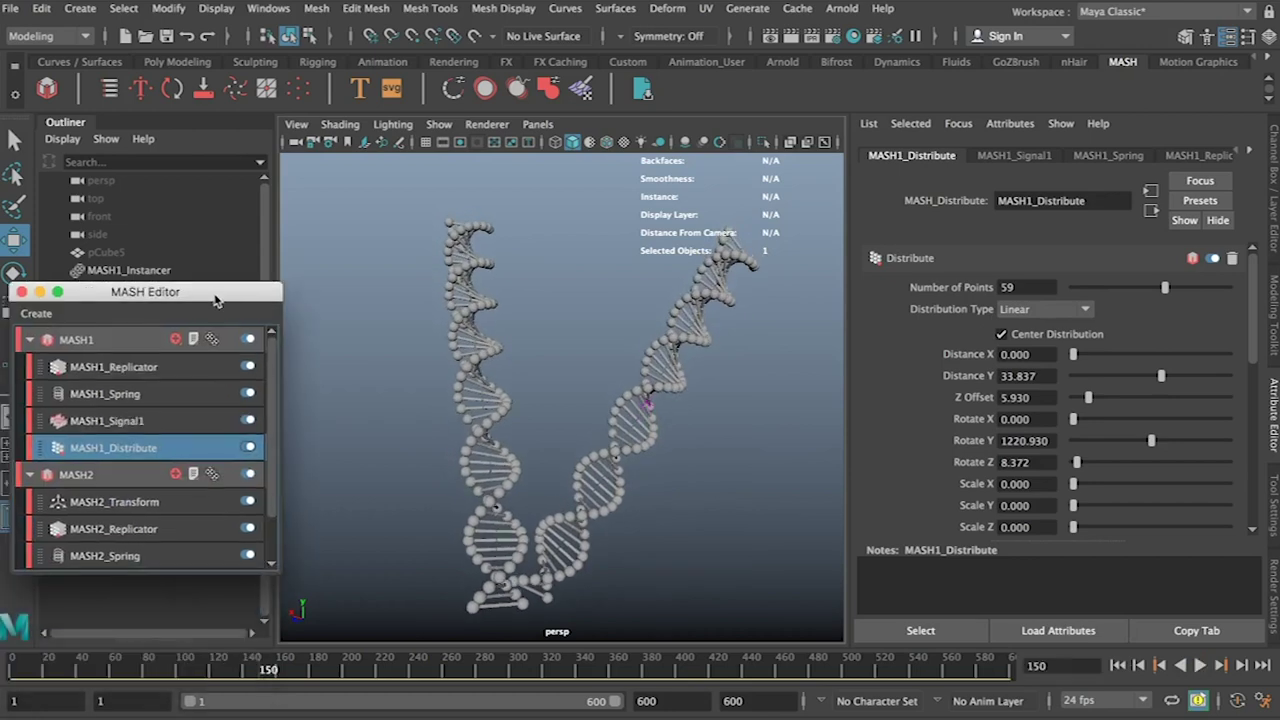
pyautogui.rightClick(128, 343)
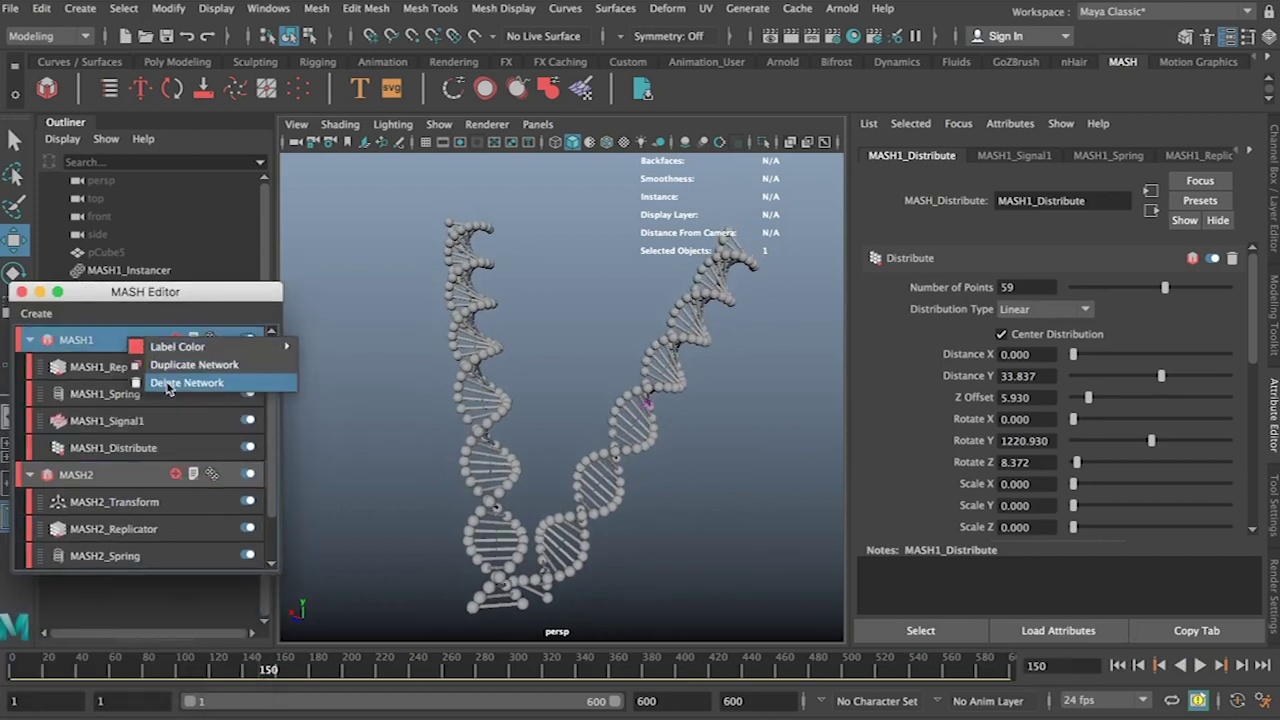
pyautogui.click(130, 378)
pyautogui.click(592, 375)
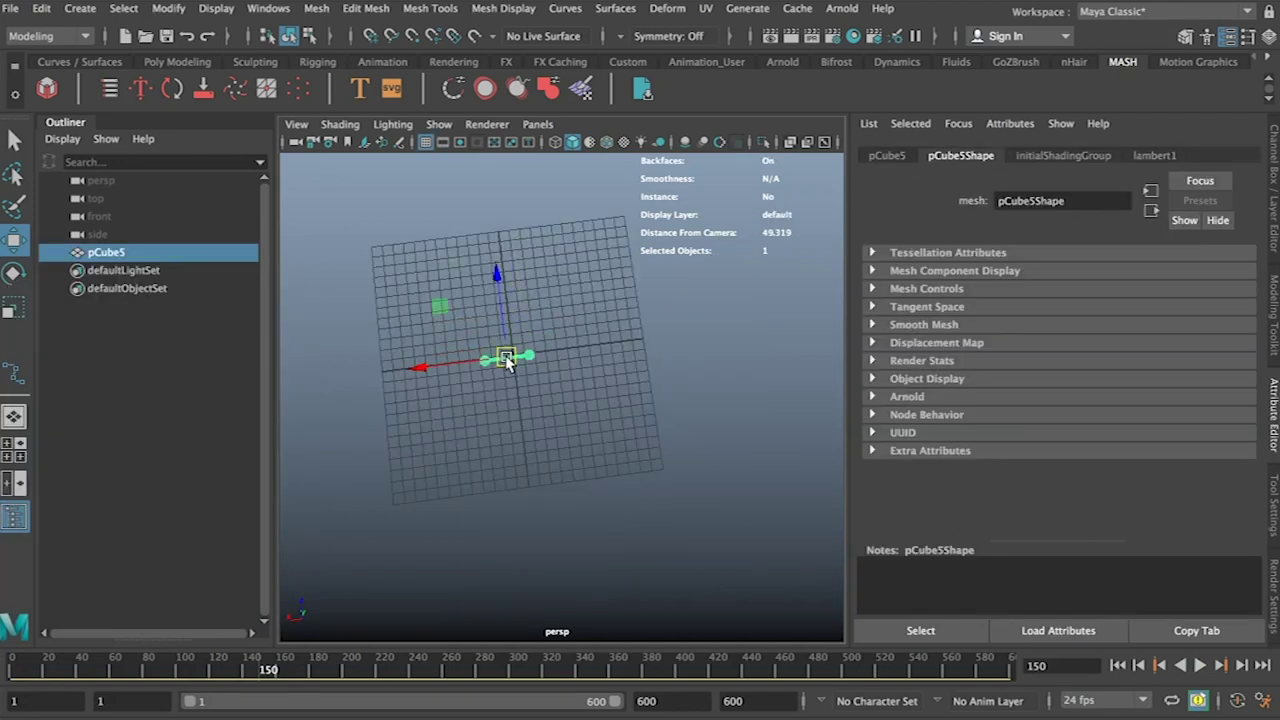
# Step: Pan and orbit the view to centre the dumbbell piece
pyautogui.scroll(5, 503, 389)
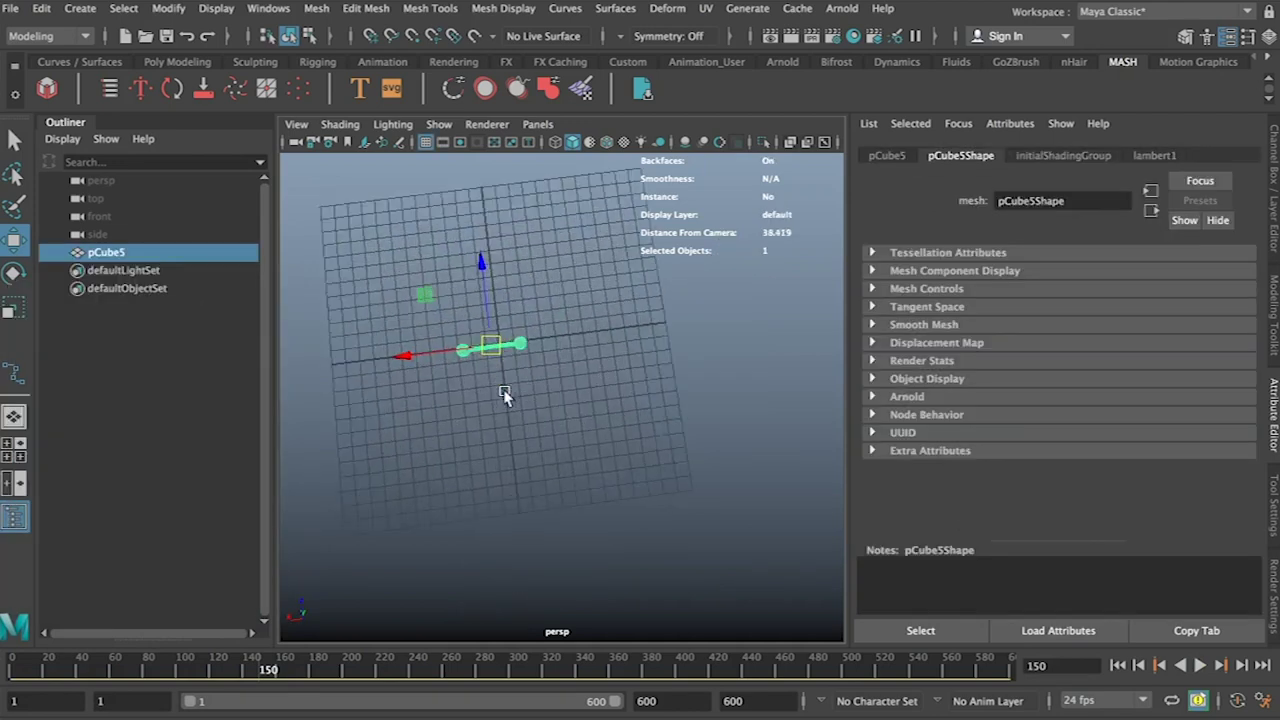
pyautogui.keyDown('alt'); pyautogui.moveTo(503, 389); pyautogui.dragTo(683, 473, button='middle'); pyautogui.keyUp('alt')
pyautogui.keyDown('alt'); pyautogui.moveTo(683, 473); pyautogui.dragTo(693, 438); pyautogui.keyUp('alt')
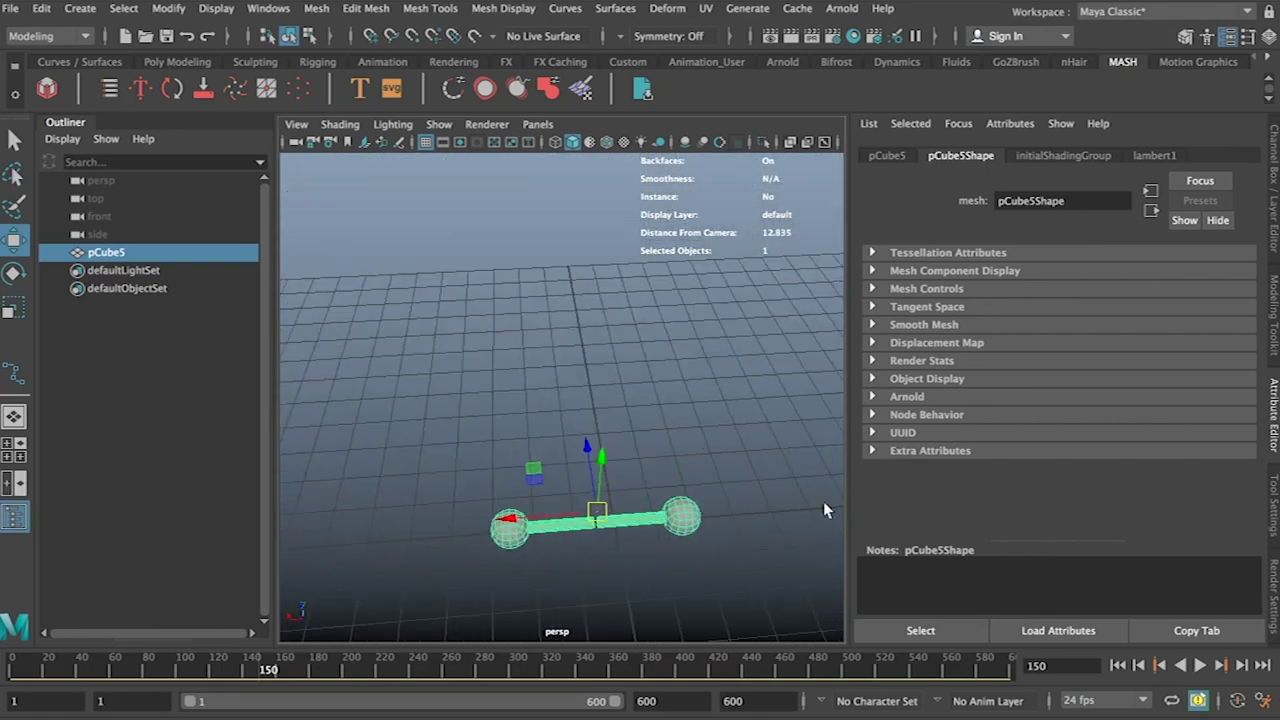
pyautogui.keyDown('alt'); pyautogui.moveTo(765, 500); pyautogui.dragTo(643, 406); pyautogui.keyUp('alt')
pyautogui.click(683, 447)
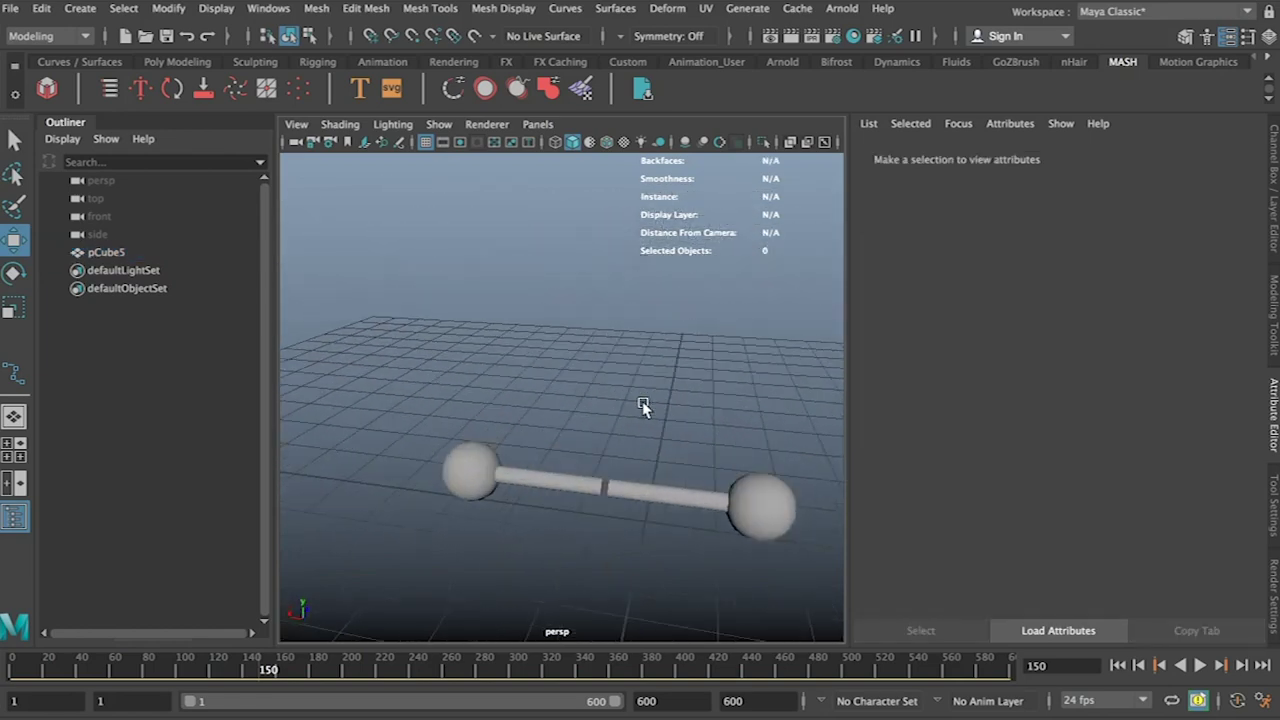
# Step: Inspect pCube5 from several angles, ending with a front-on view and pCube5 selected
pyautogui.click(783, 528)
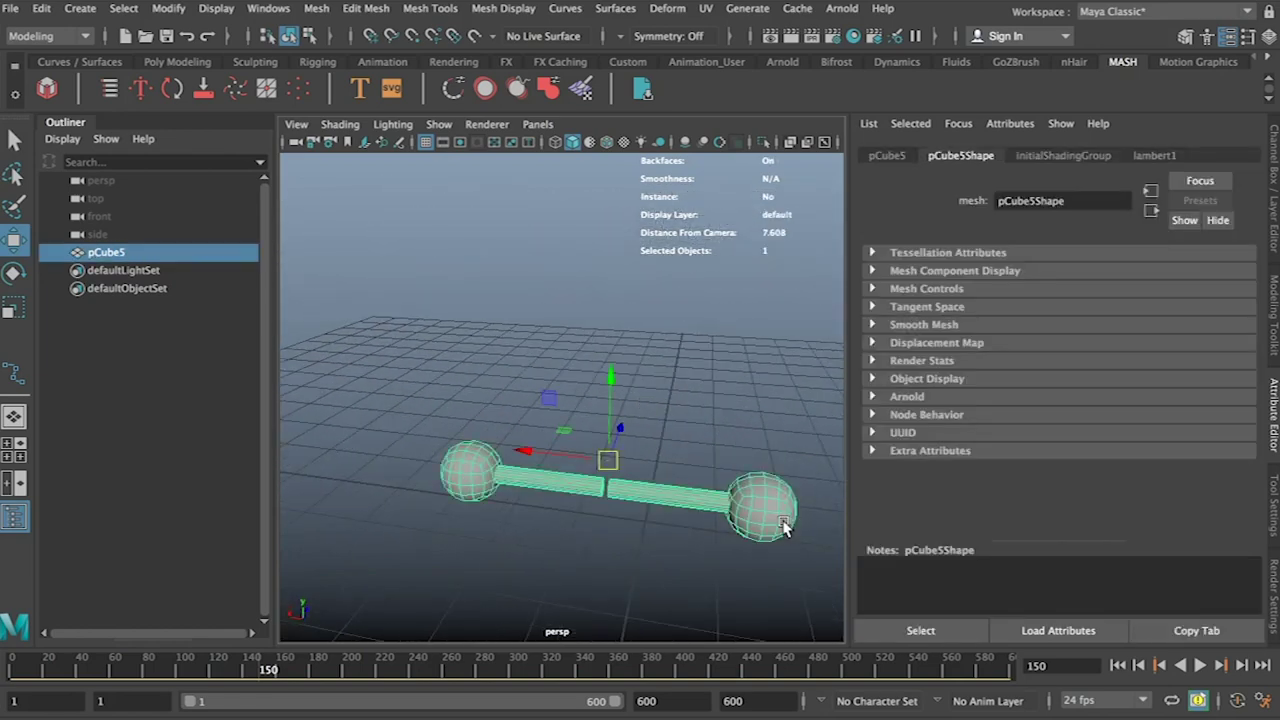
pyautogui.keyDown('alt'); pyautogui.moveTo(775, 538); pyautogui.dragTo(750, 490); pyautogui.keyUp('alt')
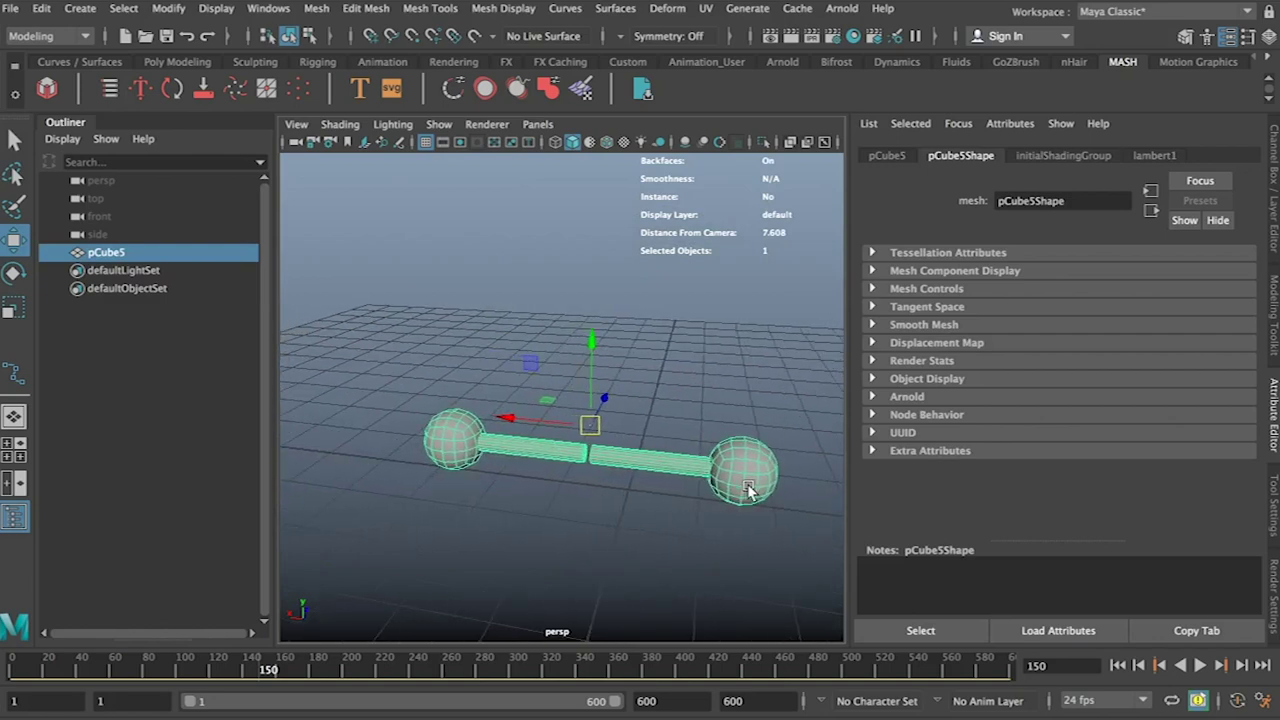
pyautogui.click(704, 543)
pyautogui.keyDown('alt'); pyautogui.moveTo(631, 500); pyautogui.dragTo(737, 514); pyautogui.keyUp('alt')
pyautogui.click(592, 408)
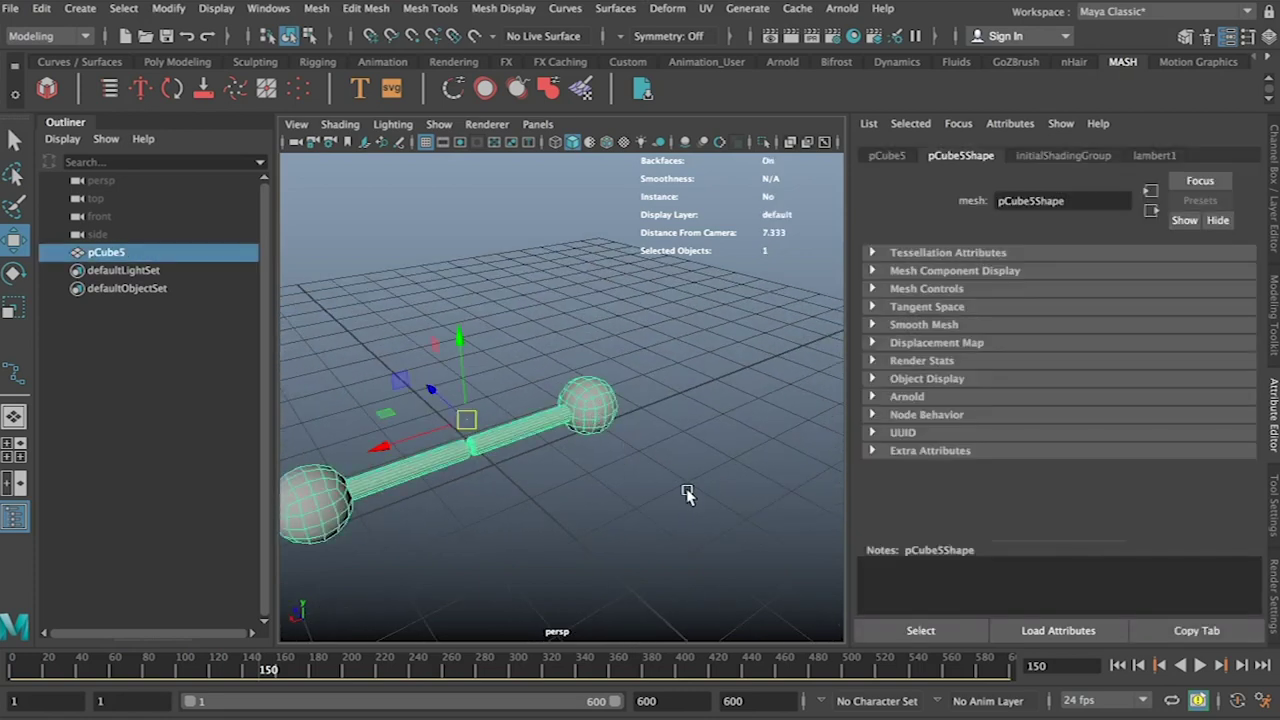
pyautogui.click(685, 492)
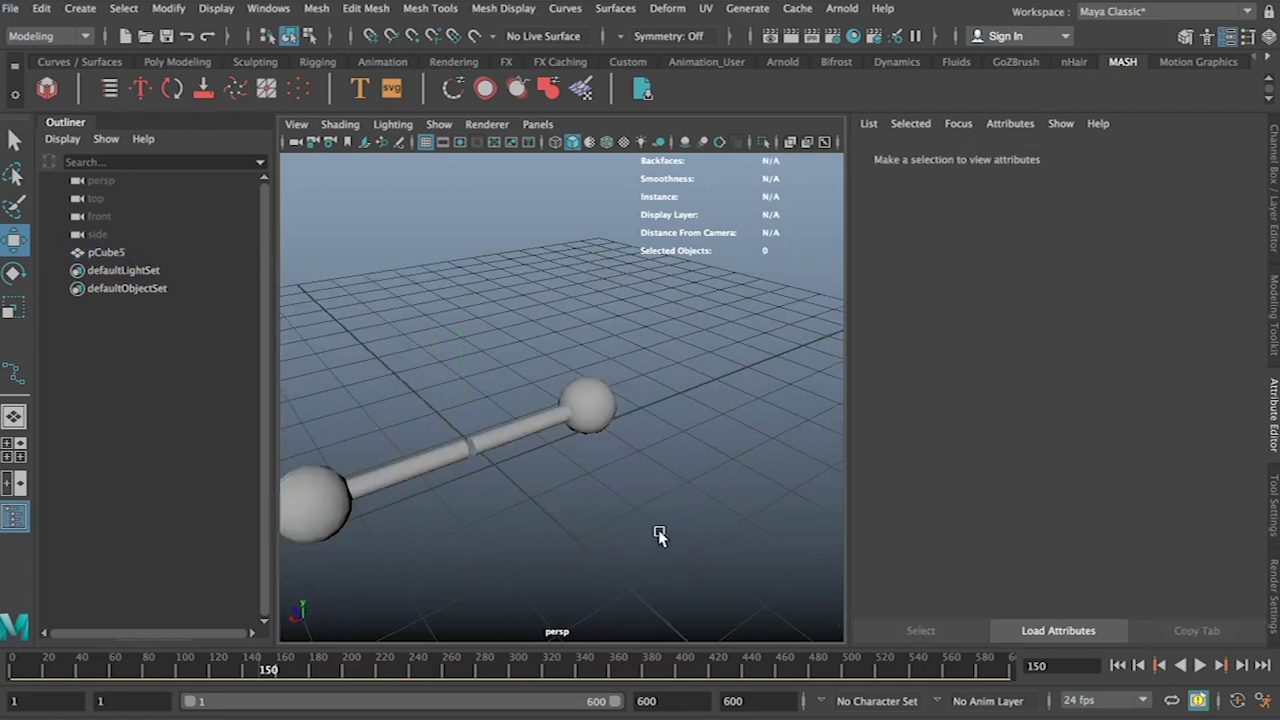
pyautogui.keyDown('alt'); pyautogui.moveTo(659, 535); pyautogui.dragTo(588, 516); pyautogui.keyUp('alt')
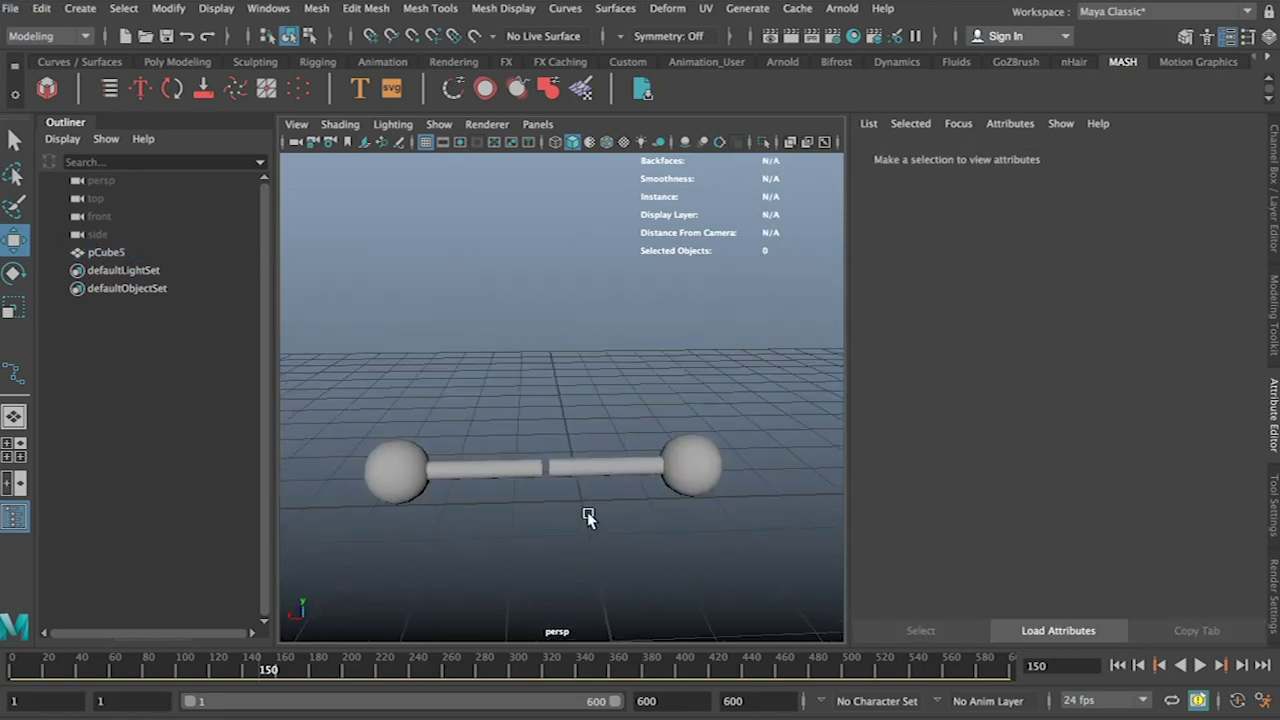
pyautogui.click(691, 471)
# Step: Delete the dumbbell's construction history with Delete by Type > History
pyautogui.click(386, 12)
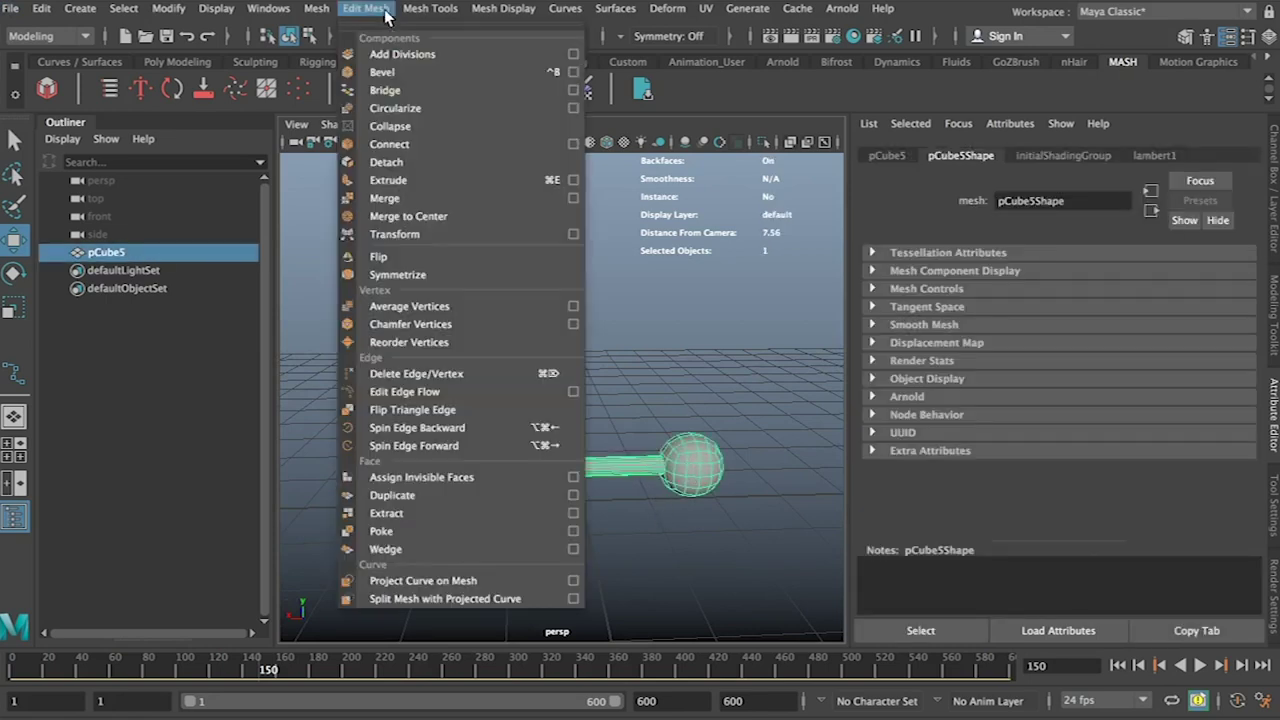
pyautogui.moveTo(316, 10)
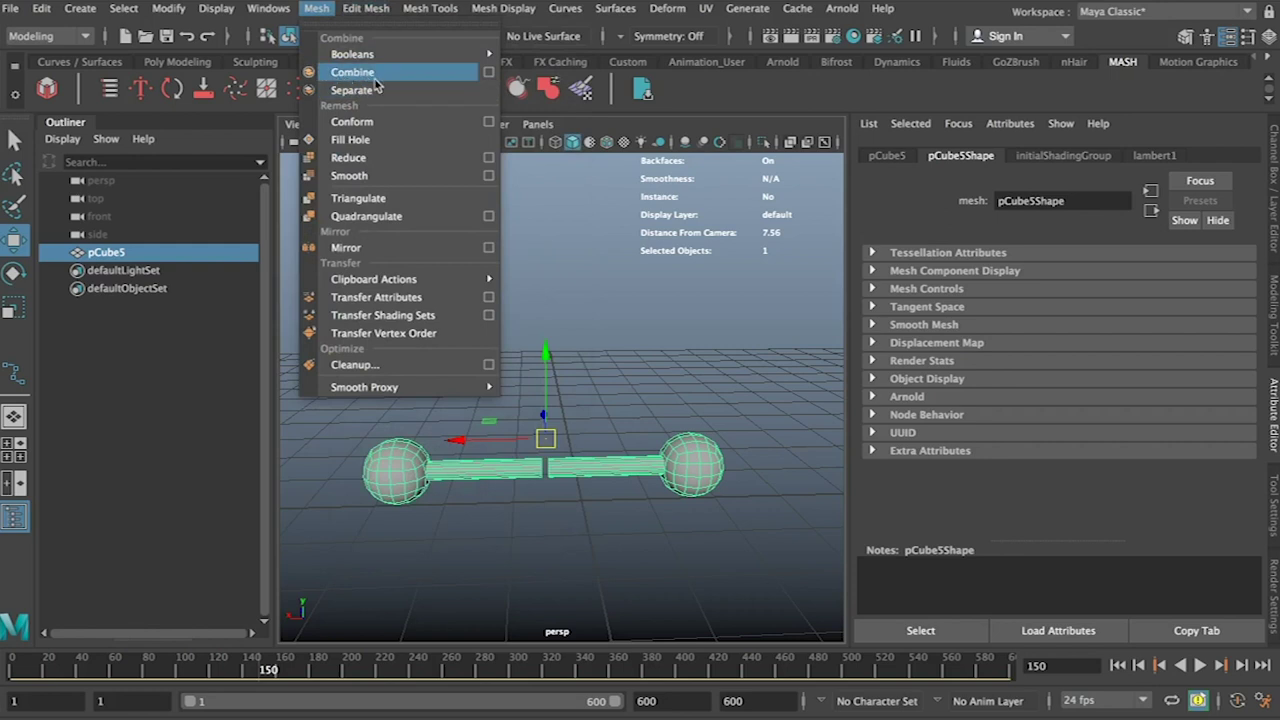
pyautogui.click(120, 349)
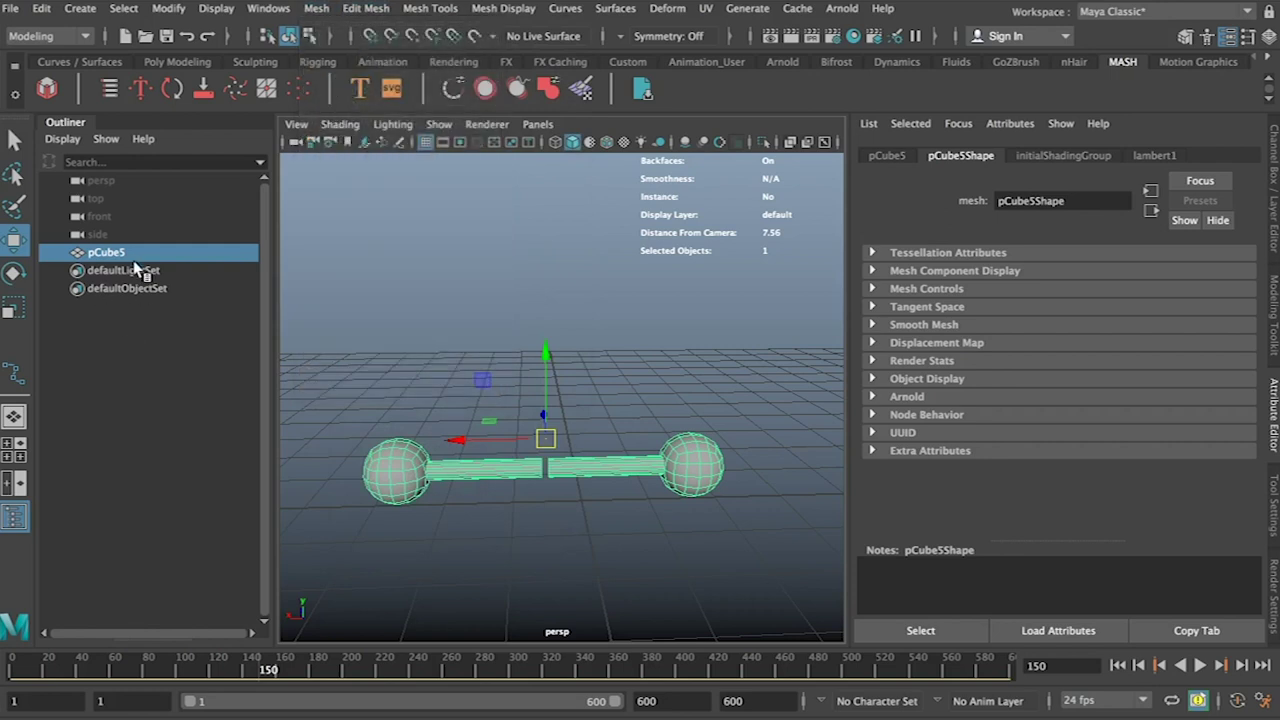
pyautogui.click(80, 8)
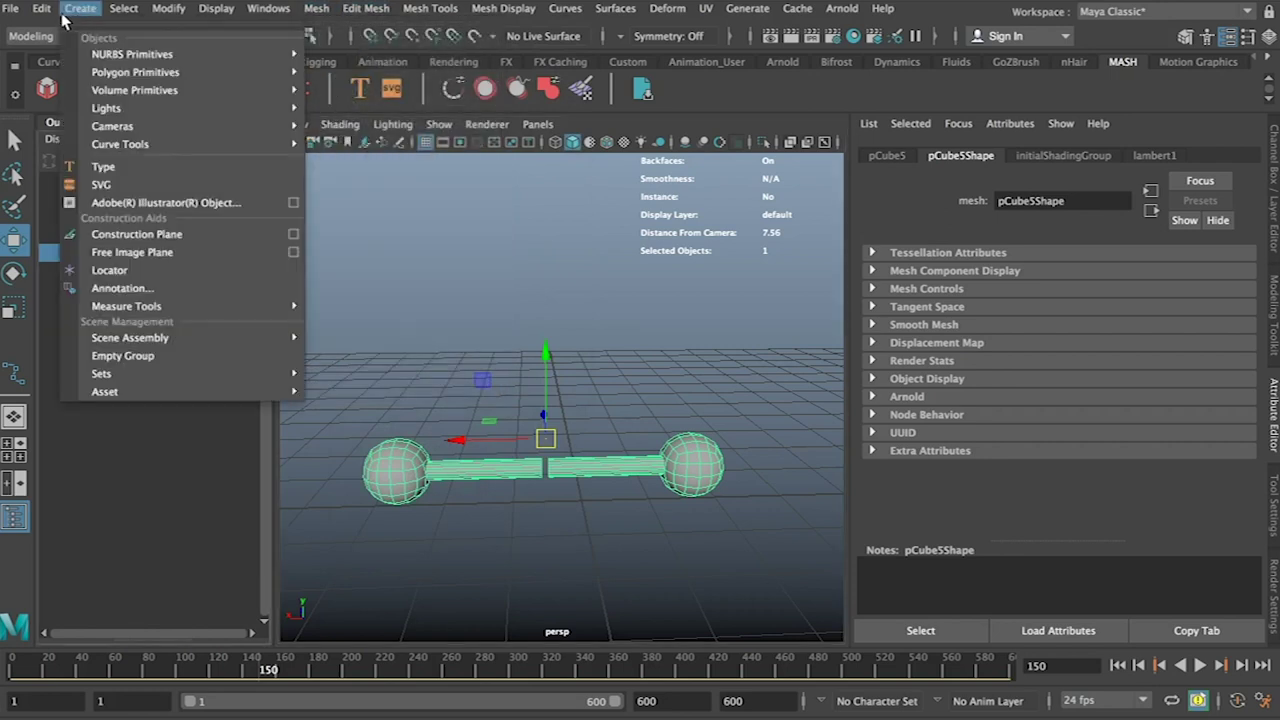
pyautogui.moveTo(41, 8)
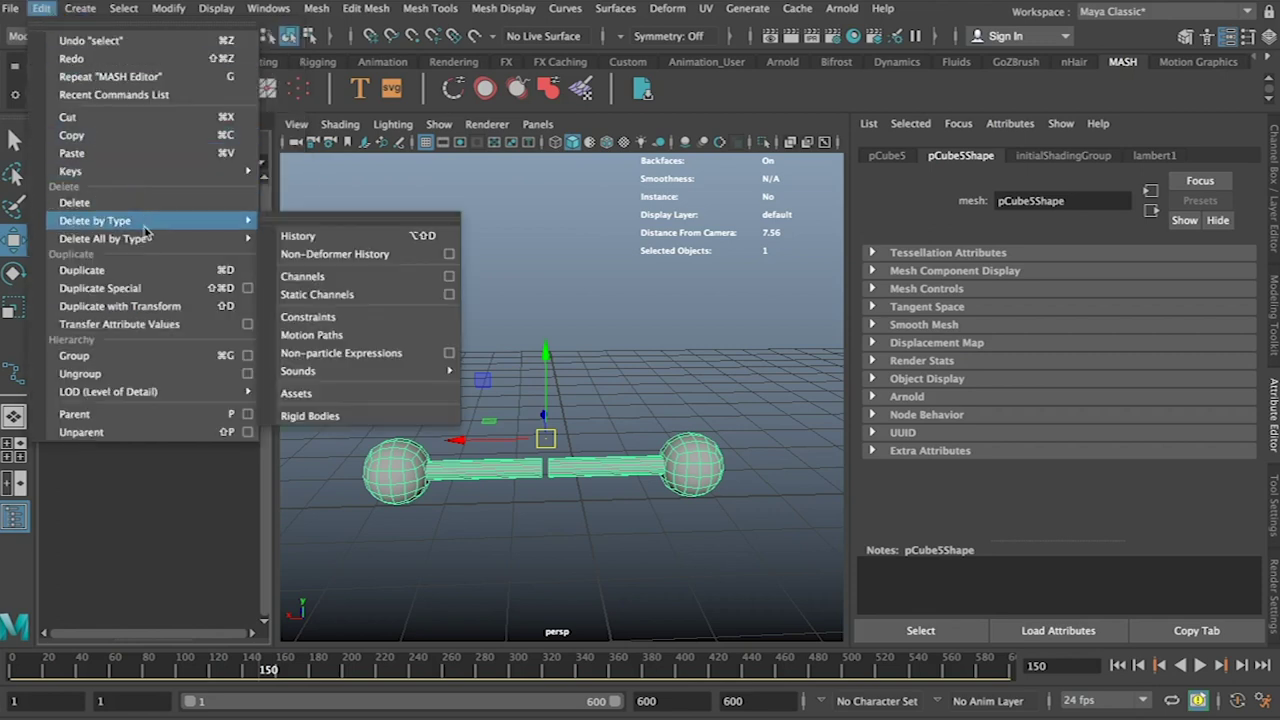
pyautogui.moveTo(240, 222)
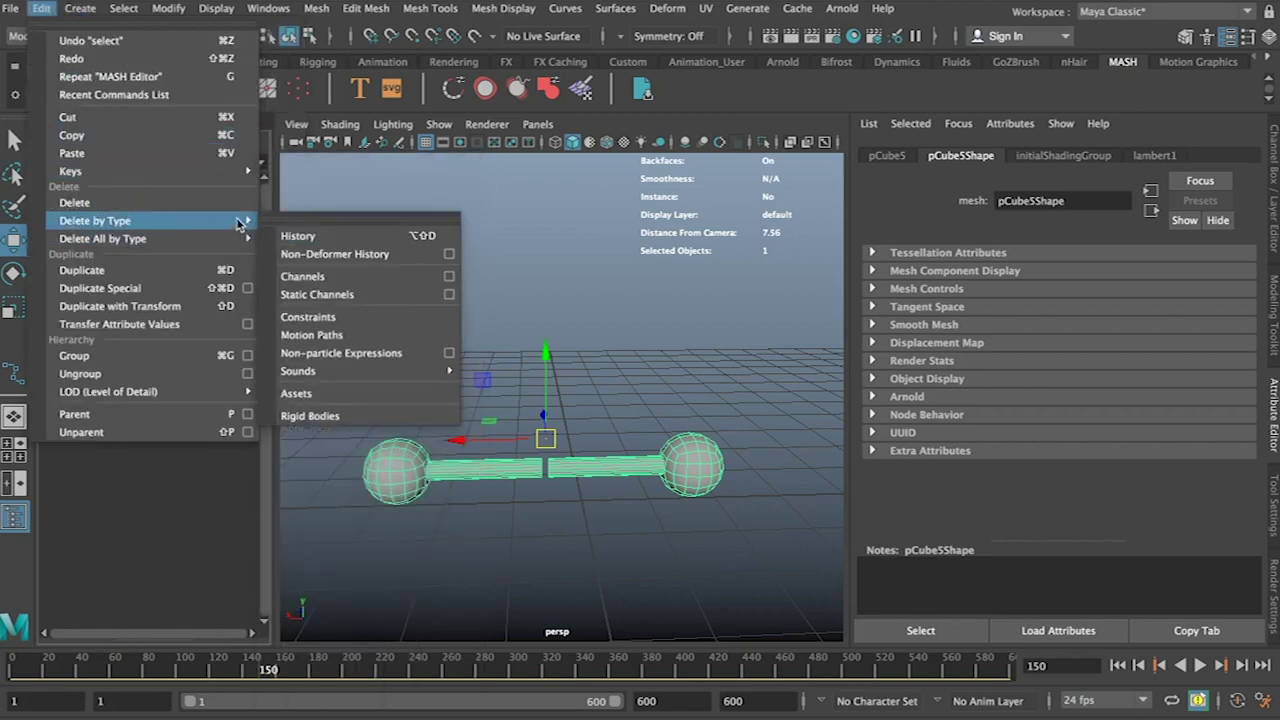
pyautogui.click(323, 240)
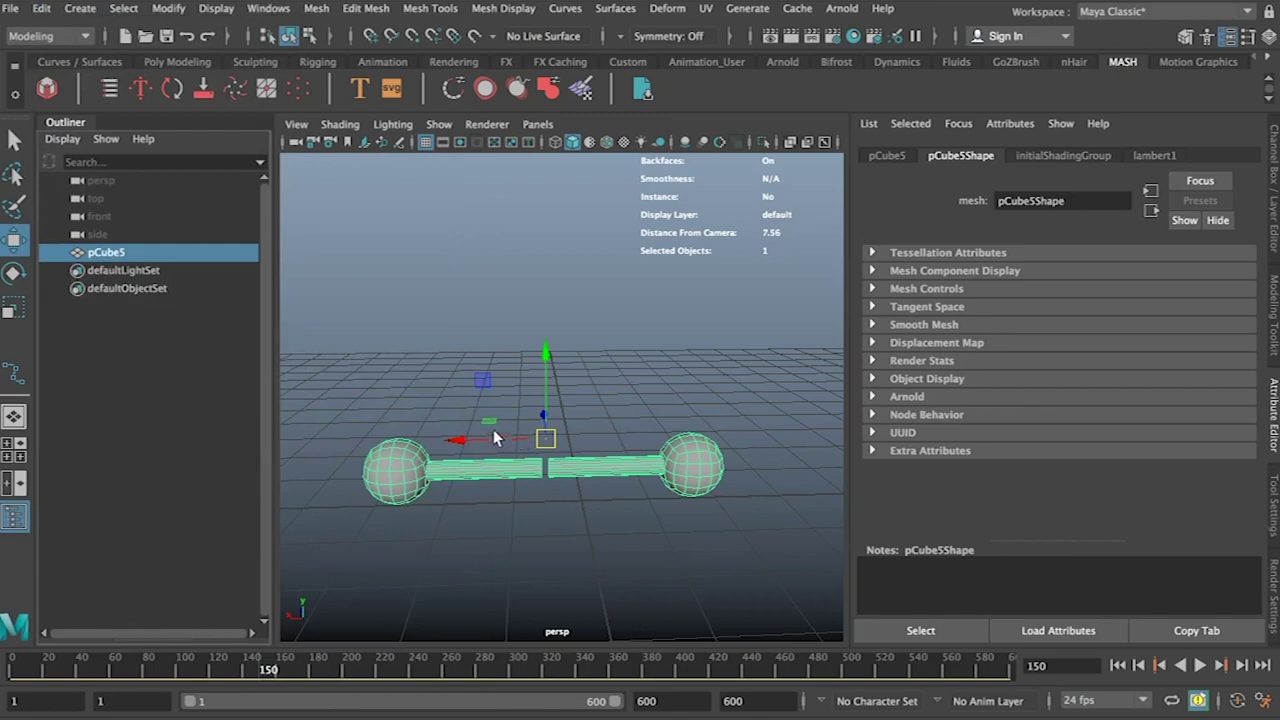
# Step: Shift the dumbbell slightly along X and build a new MASH network from it
pyautogui.moveTo(493, 432); pyautogui.dragTo(535, 525)
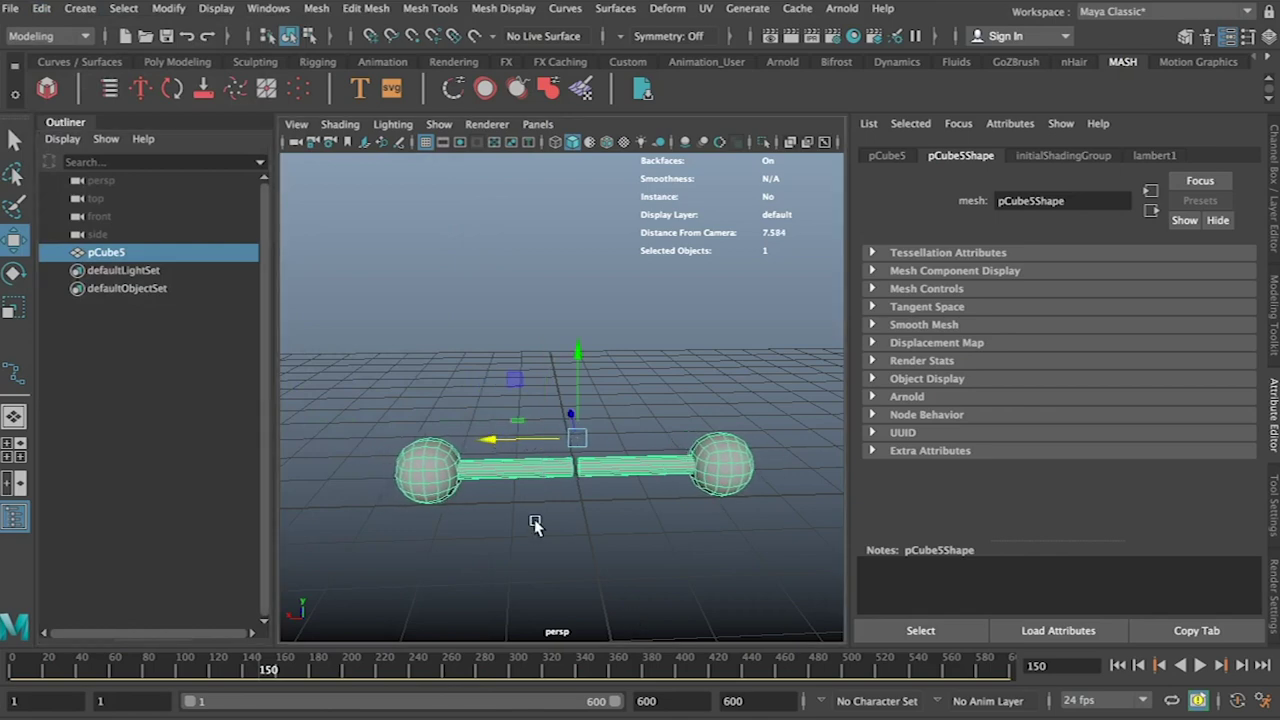
pyautogui.scroll(-4, 535, 525)
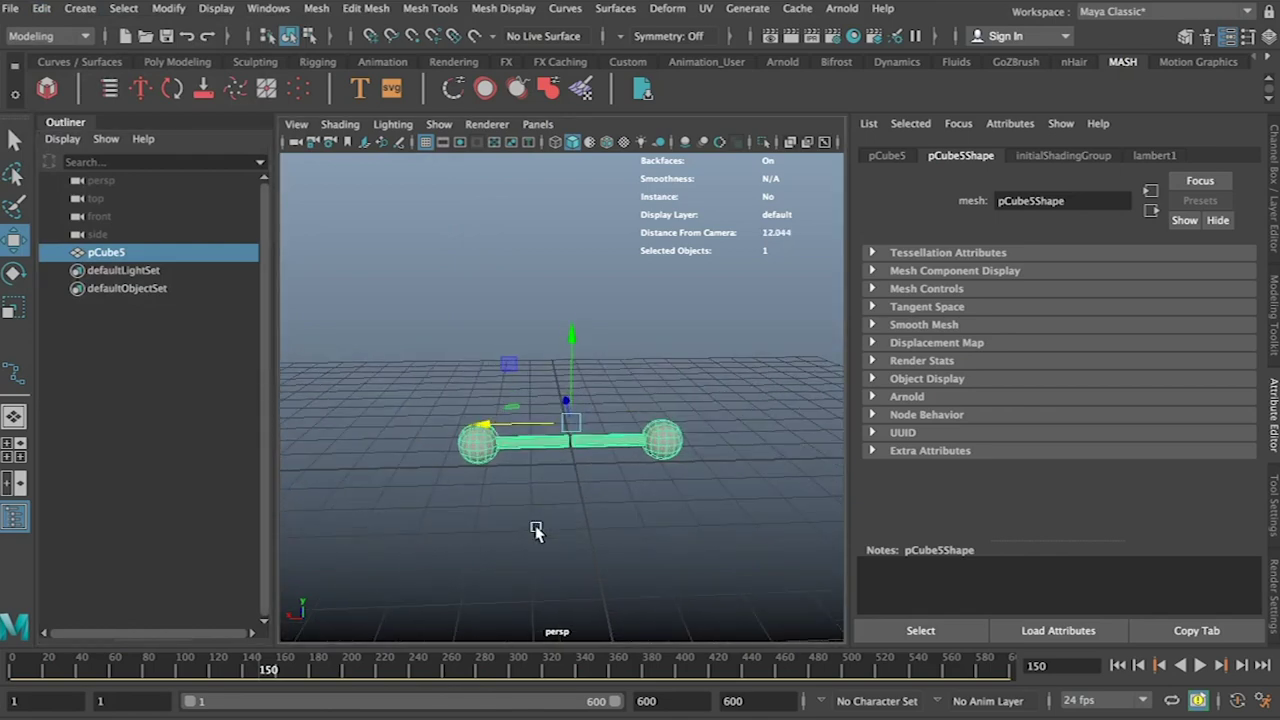
pyautogui.click(48, 90)
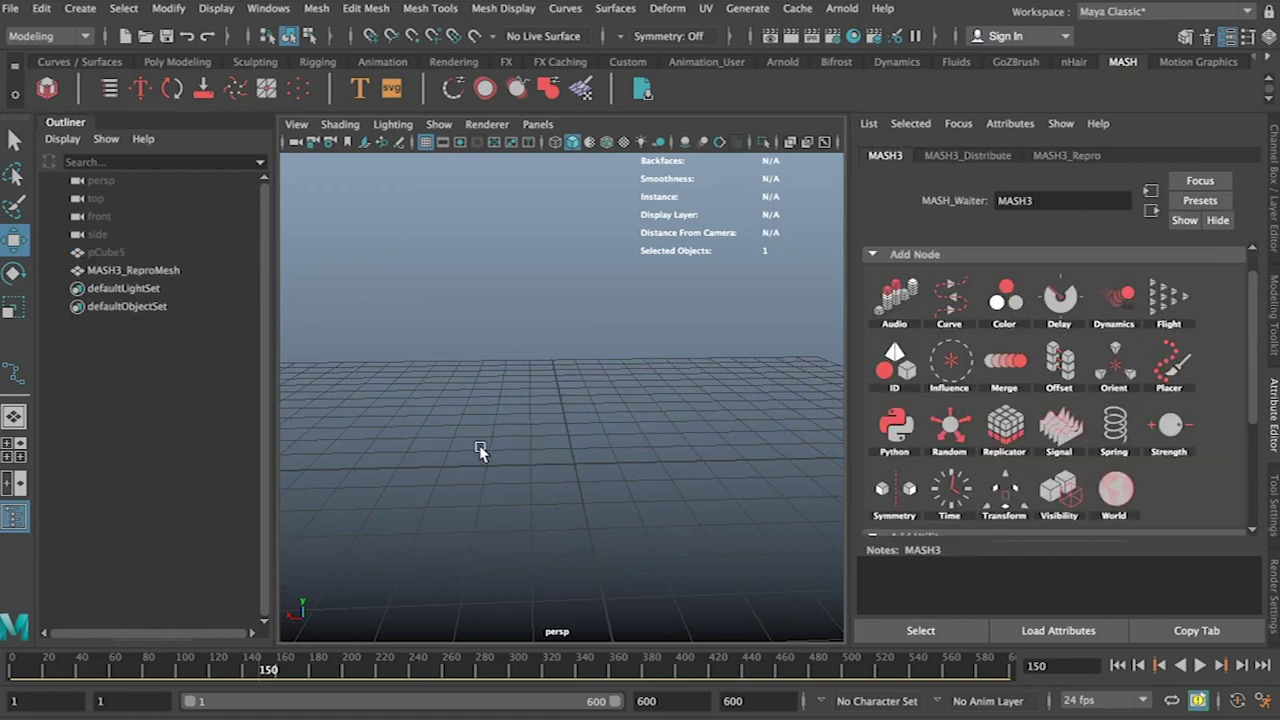
# Step: Switch MASH3's geometry from the Repro mesh to an Instancer and restore its node list
pyautogui.scroll(-4, 529, 533)
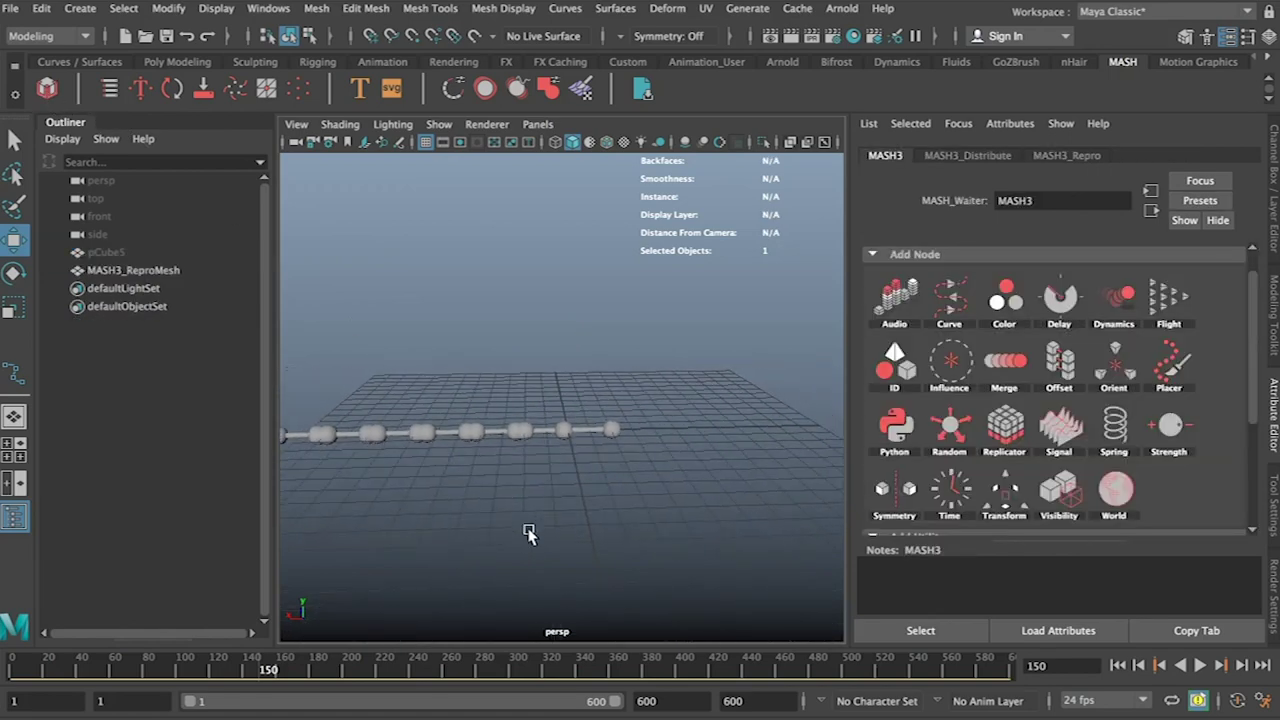
pyautogui.click(133, 270)
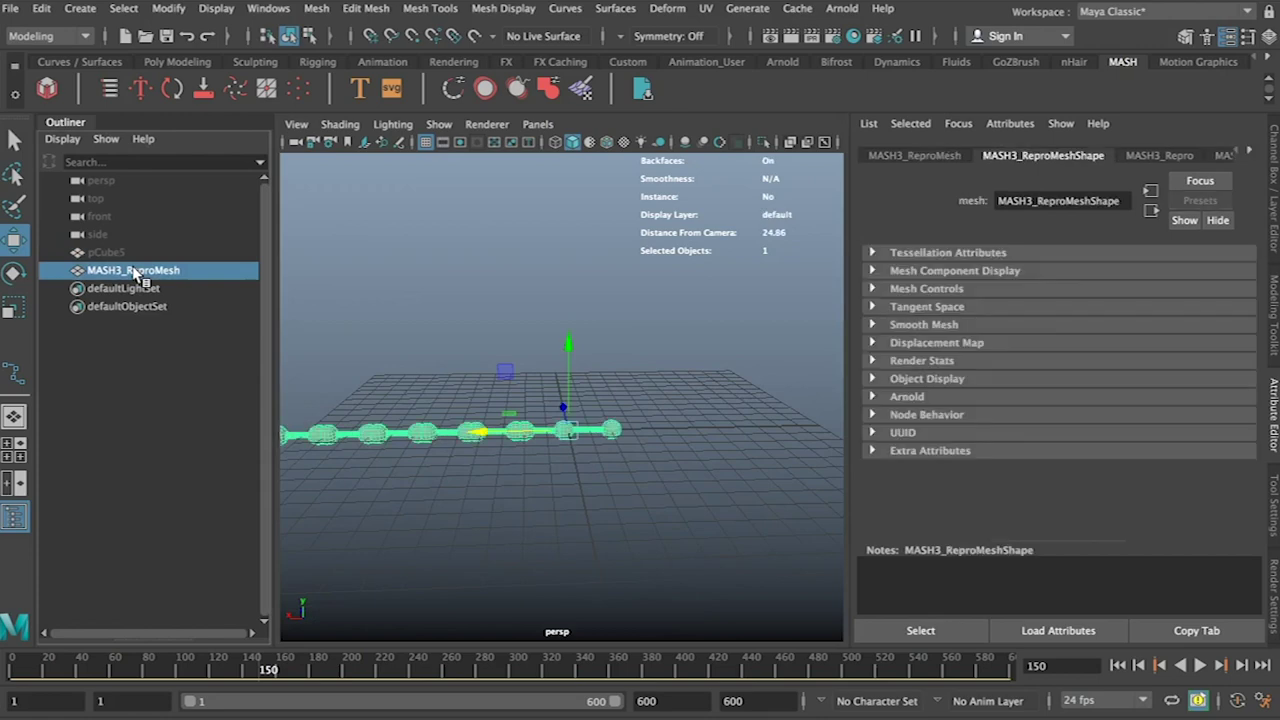
pyautogui.click(110, 92)
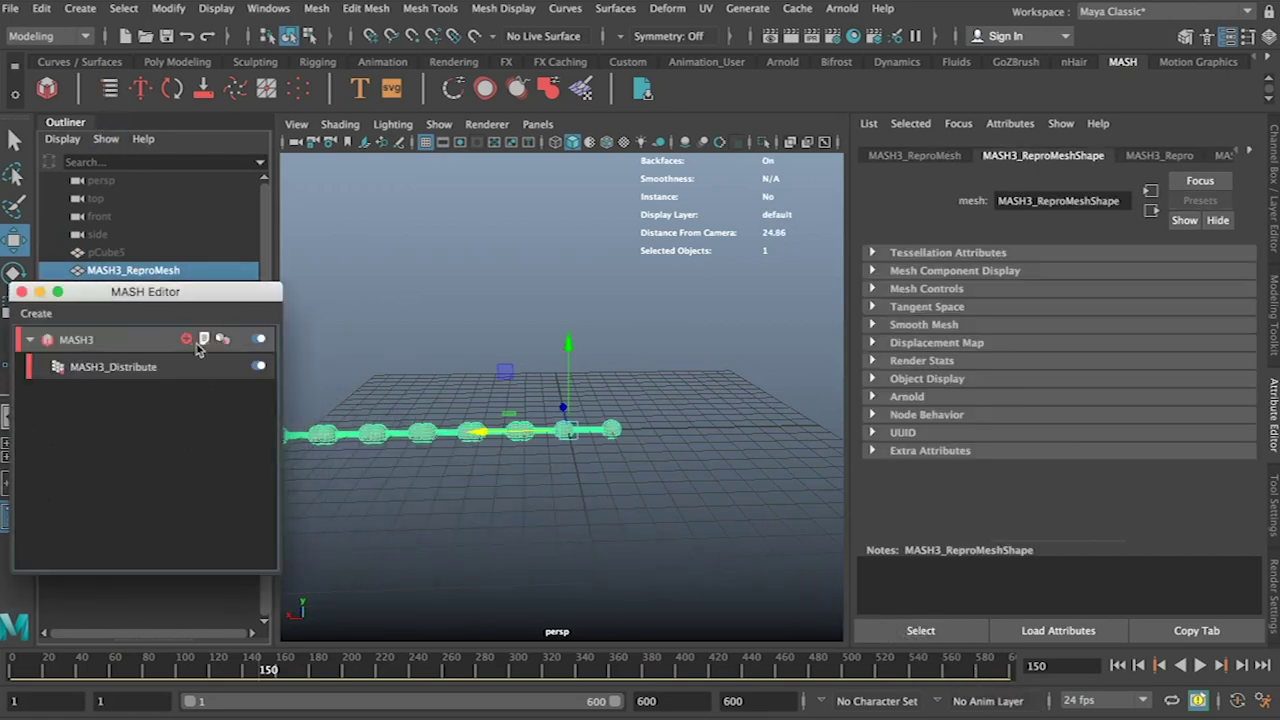
pyautogui.click(204, 341)
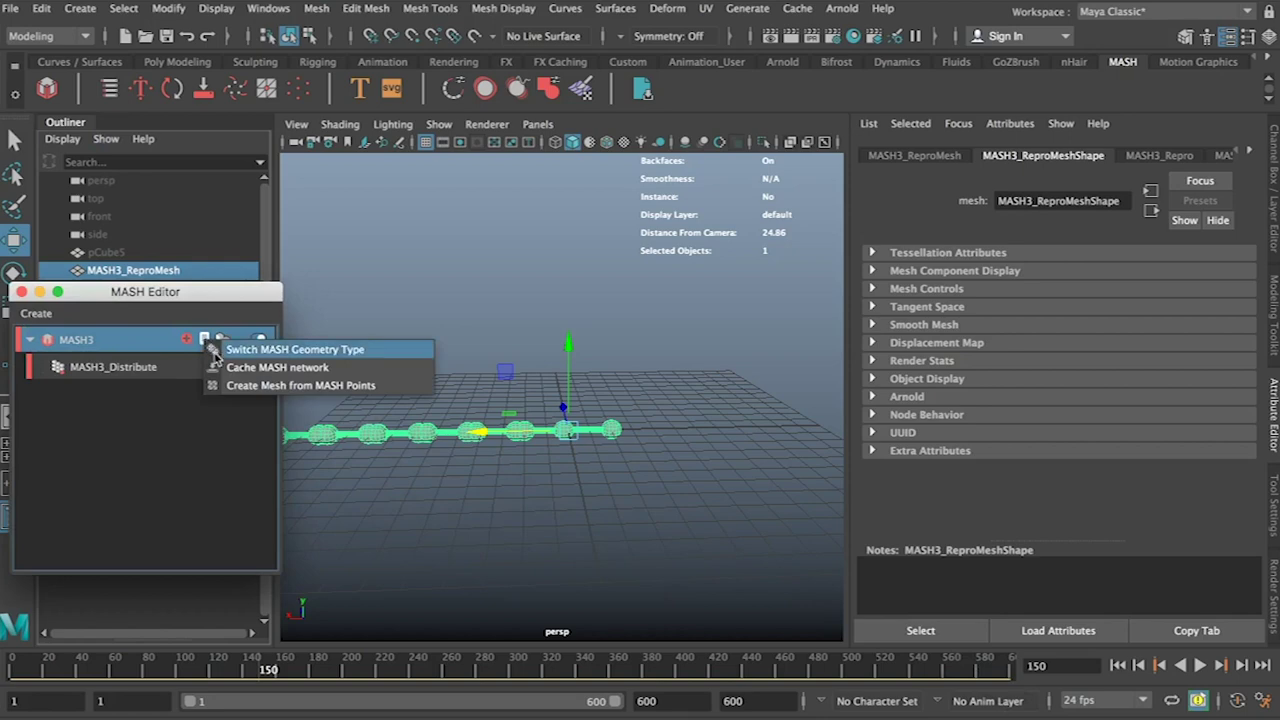
pyautogui.click(232, 352)
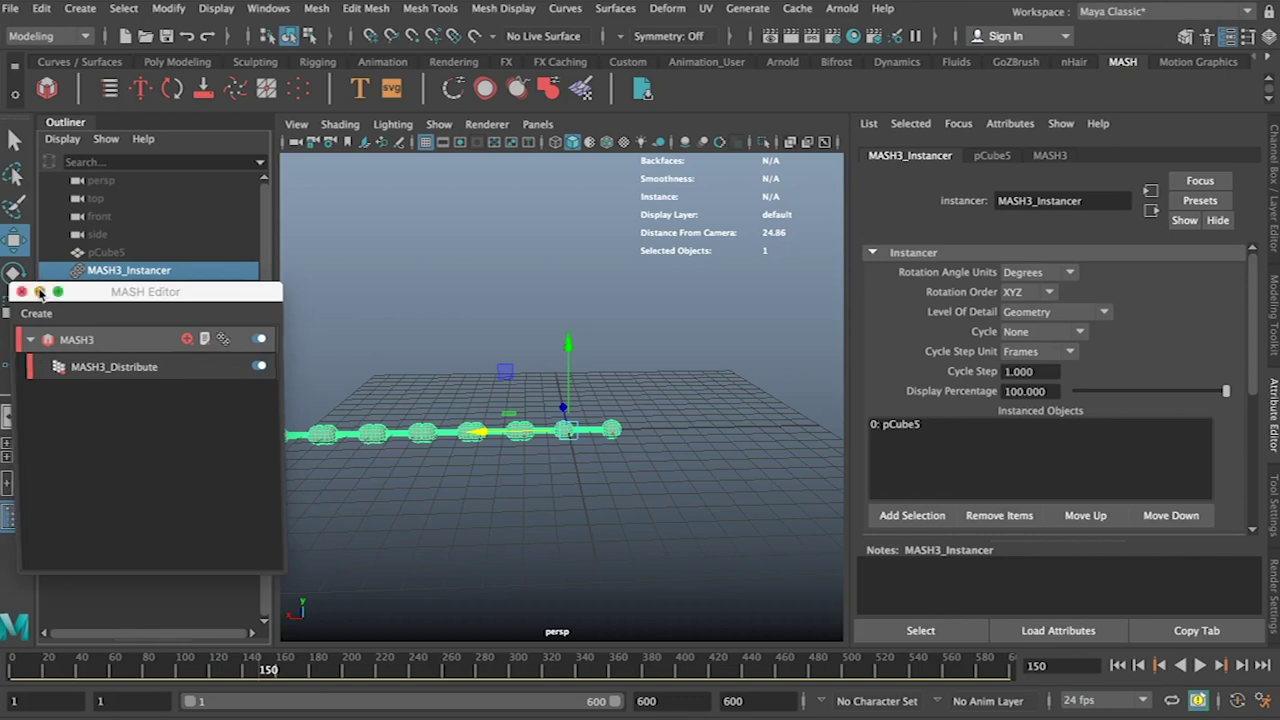
pyautogui.click(39, 291)
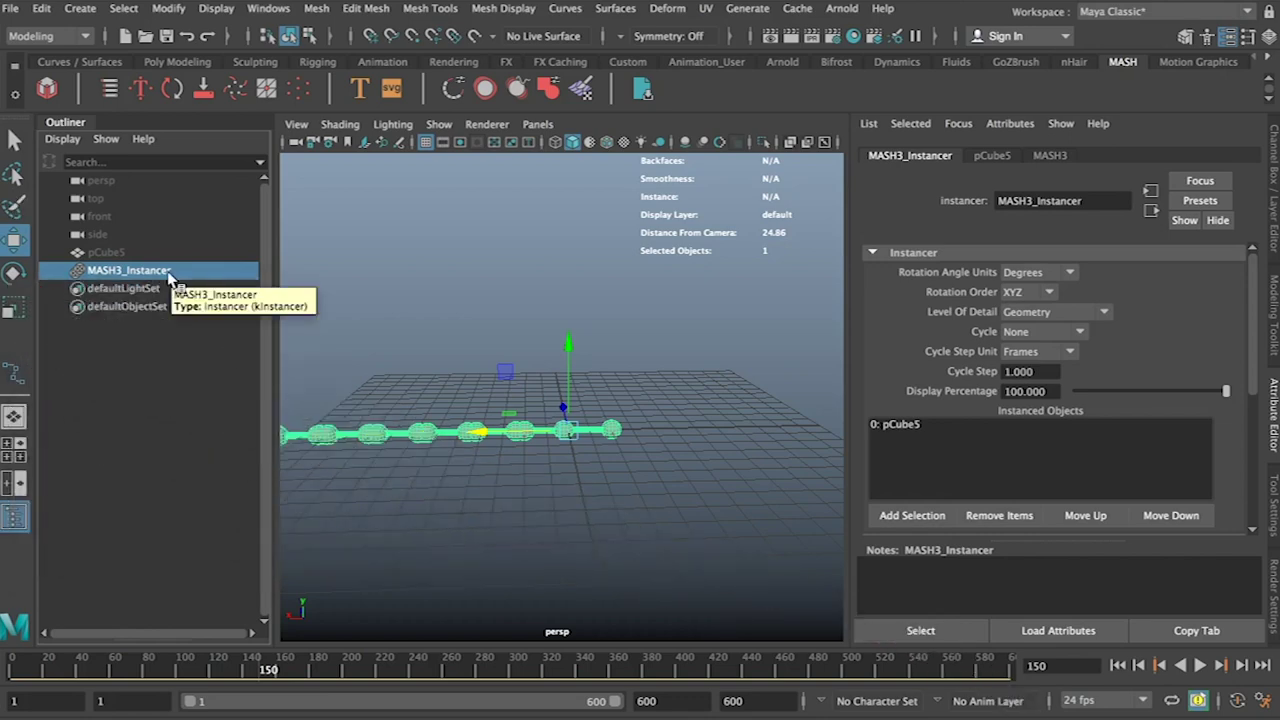
pyautogui.click(110, 88)
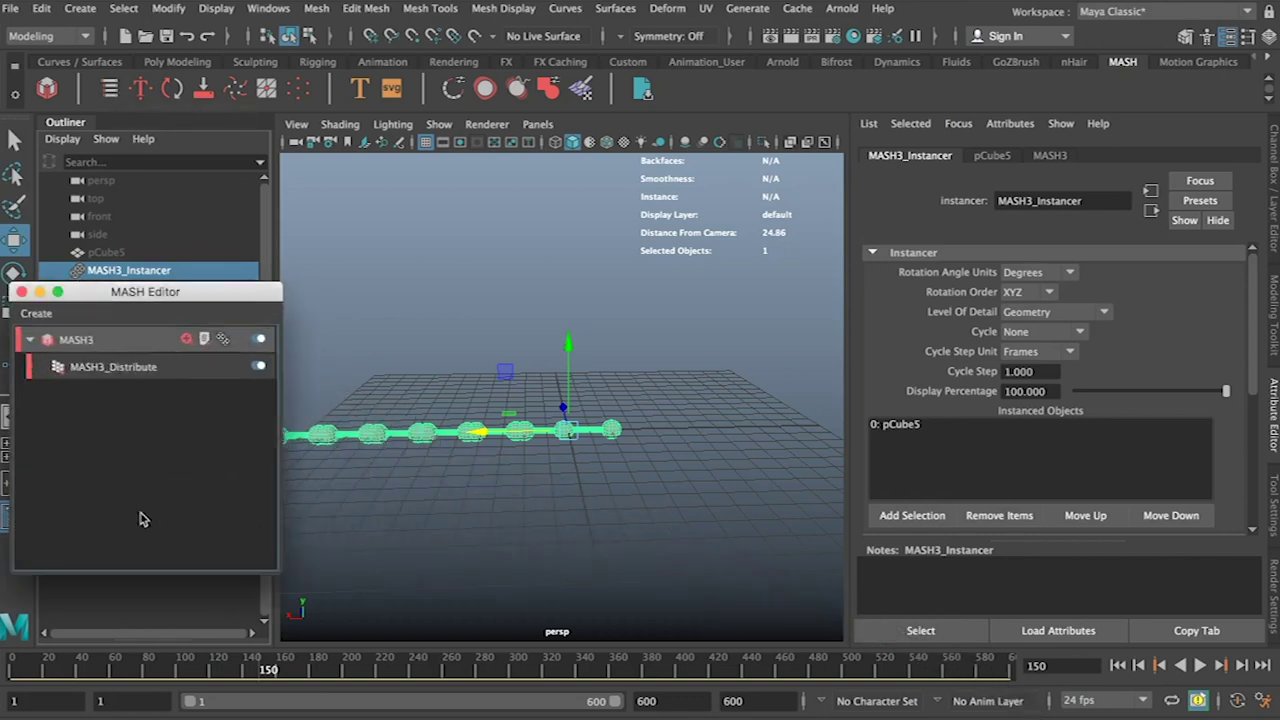
# Step: On MASH3_Distribute, set Distance X to 0 and Distance Y to 60, and raise Number of Points
pyautogui.click(128, 368)
pyautogui.moveTo(1125, 354); pyautogui.dragTo(921, 371)
pyautogui.moveTo(1073, 377); pyautogui.dragTo(1111, 377)
pyautogui.scroll(-5, 644, 405)
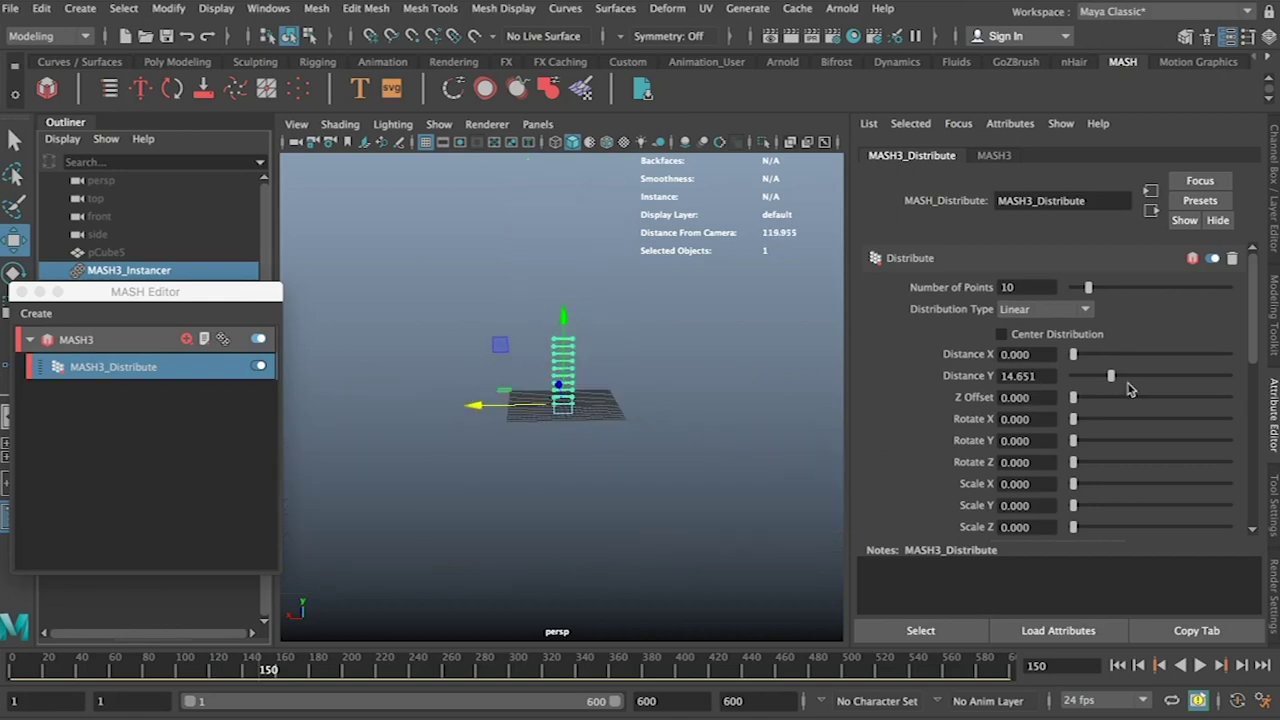
pyautogui.moveTo(1111, 377); pyautogui.dragTo(1256, 393)
pyautogui.keyDown('alt'); pyautogui.moveTo(716, 380); pyautogui.dragTo(663, 477, button='middle'); pyautogui.keyUp('alt')
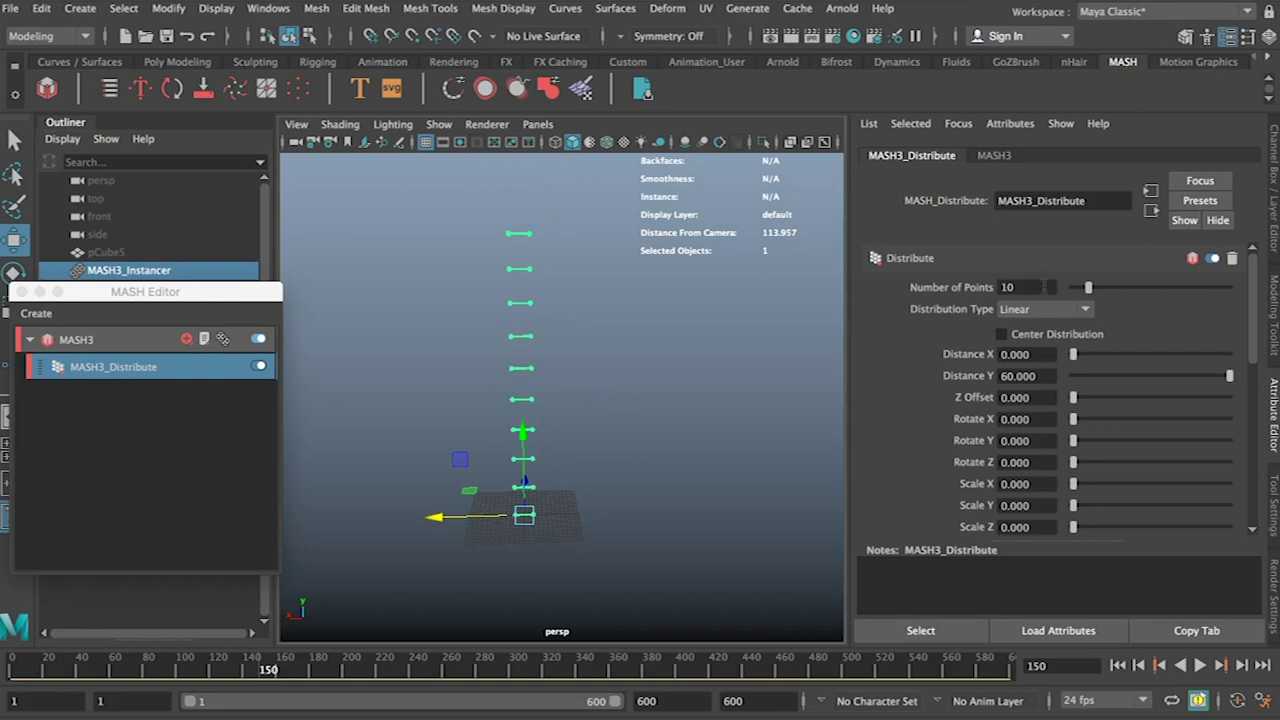
pyautogui.moveTo(1089, 290); pyautogui.dragTo(1157, 289)
# Step: Twist the column with Rotate Y 1000, then 2000, and raise the points to 76
pyautogui.scroll(5, 679, 480)
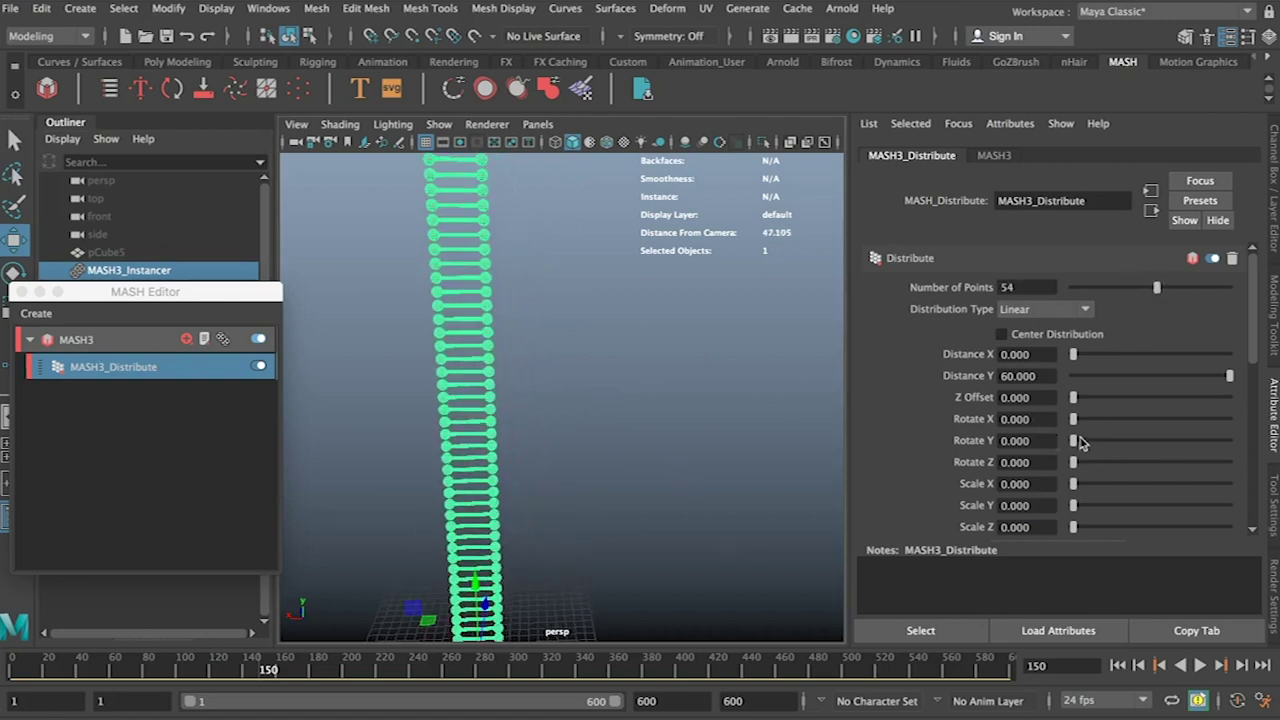
pyautogui.moveTo(1080, 442); pyautogui.dragTo(1232, 442)
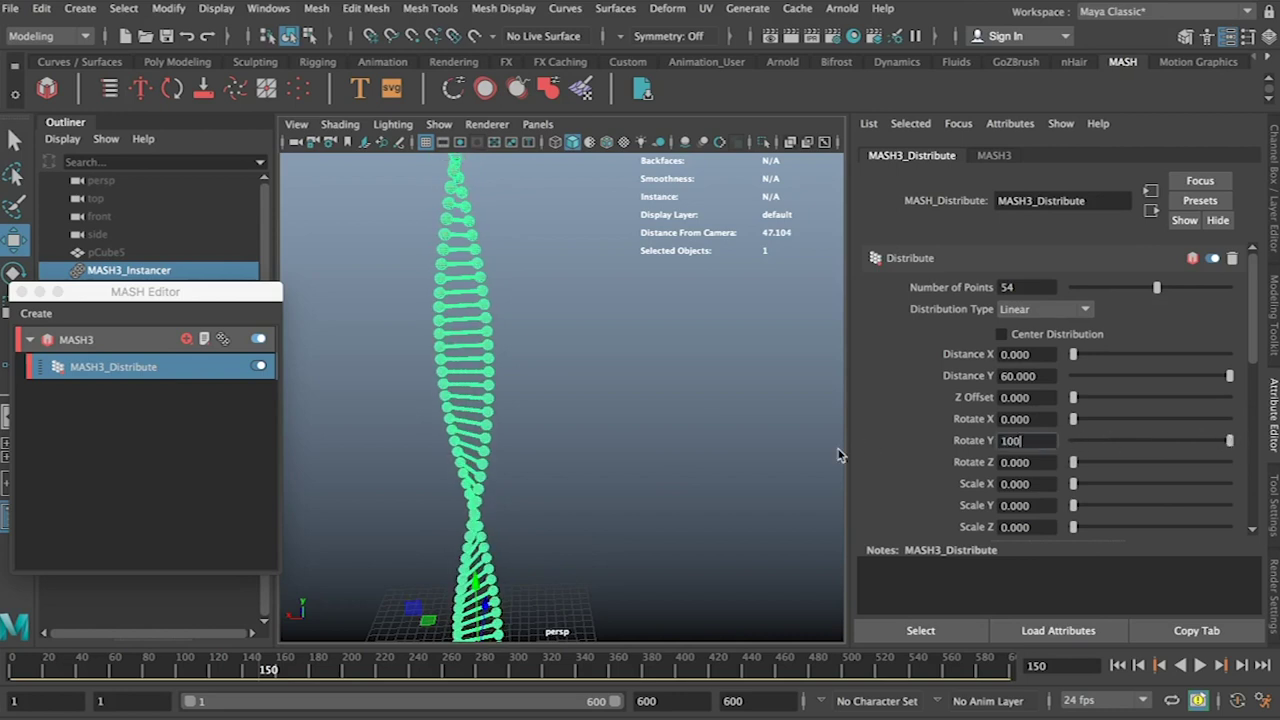
pyautogui.press('Return')
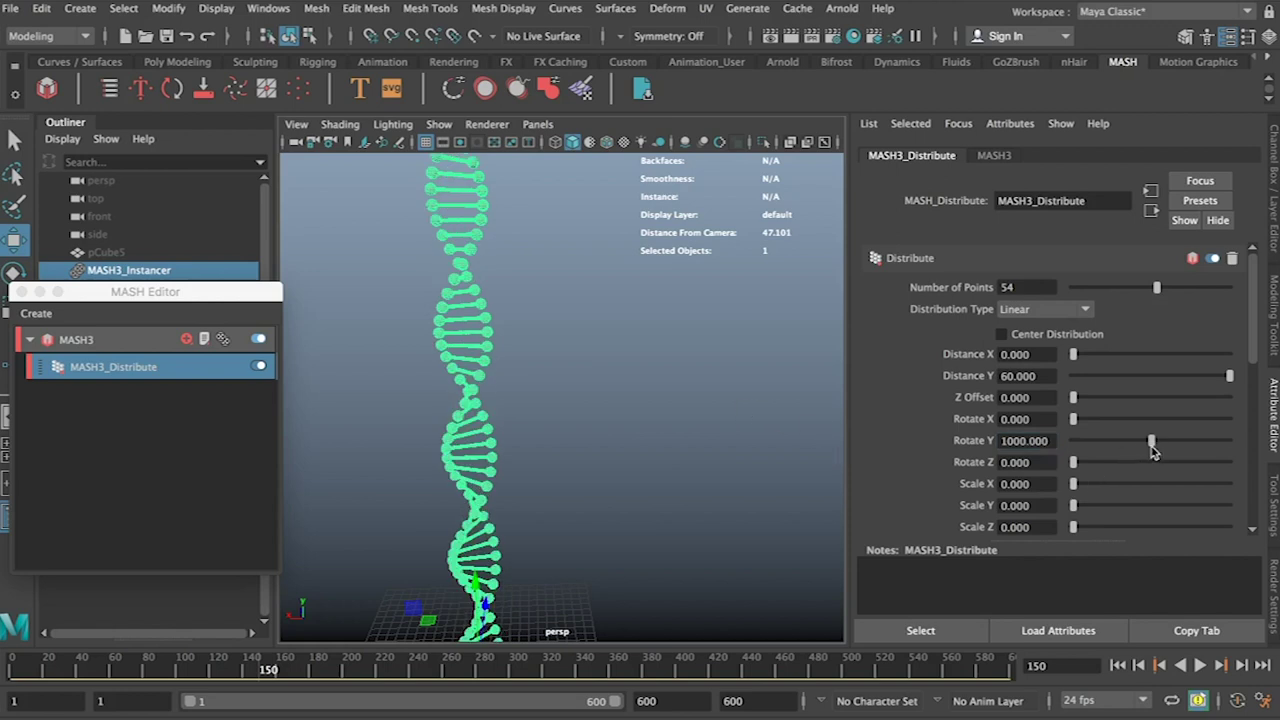
pyautogui.moveTo(1152, 450); pyautogui.dragTo(1232, 453)
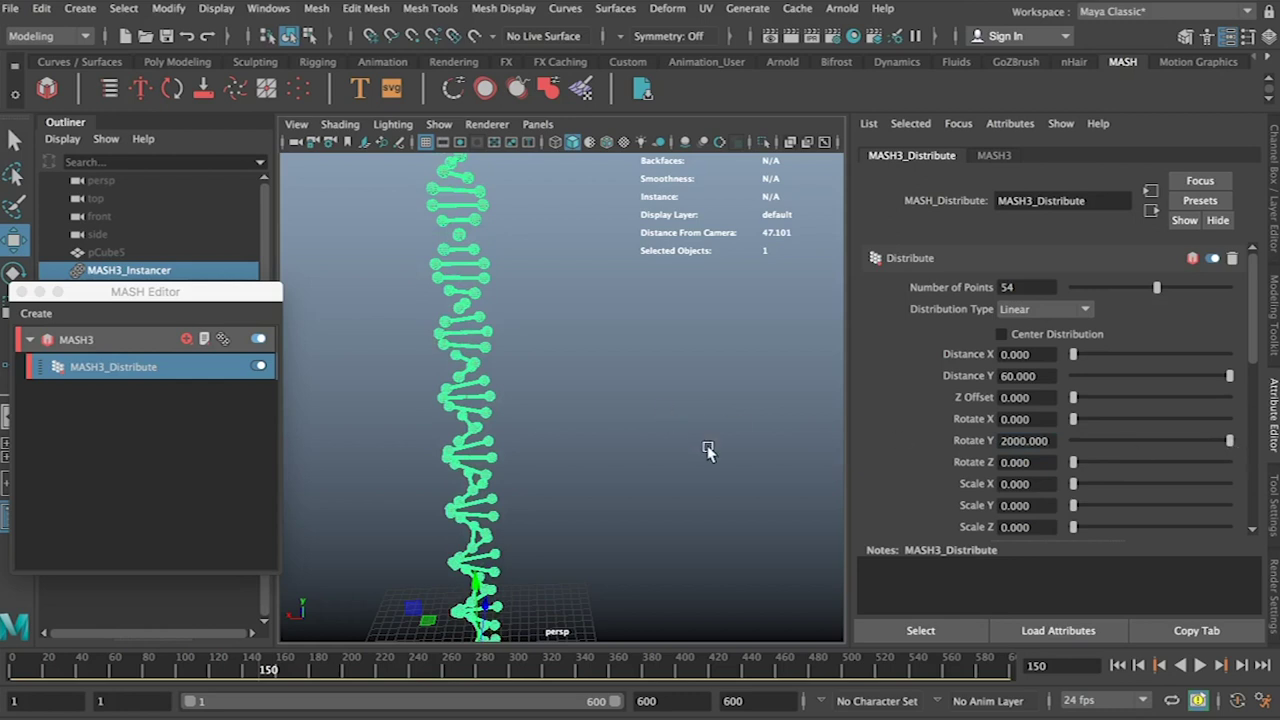
pyautogui.keyDown('alt'); pyautogui.moveTo(707, 451); pyautogui.dragTo(590, 438); pyautogui.keyUp('alt')
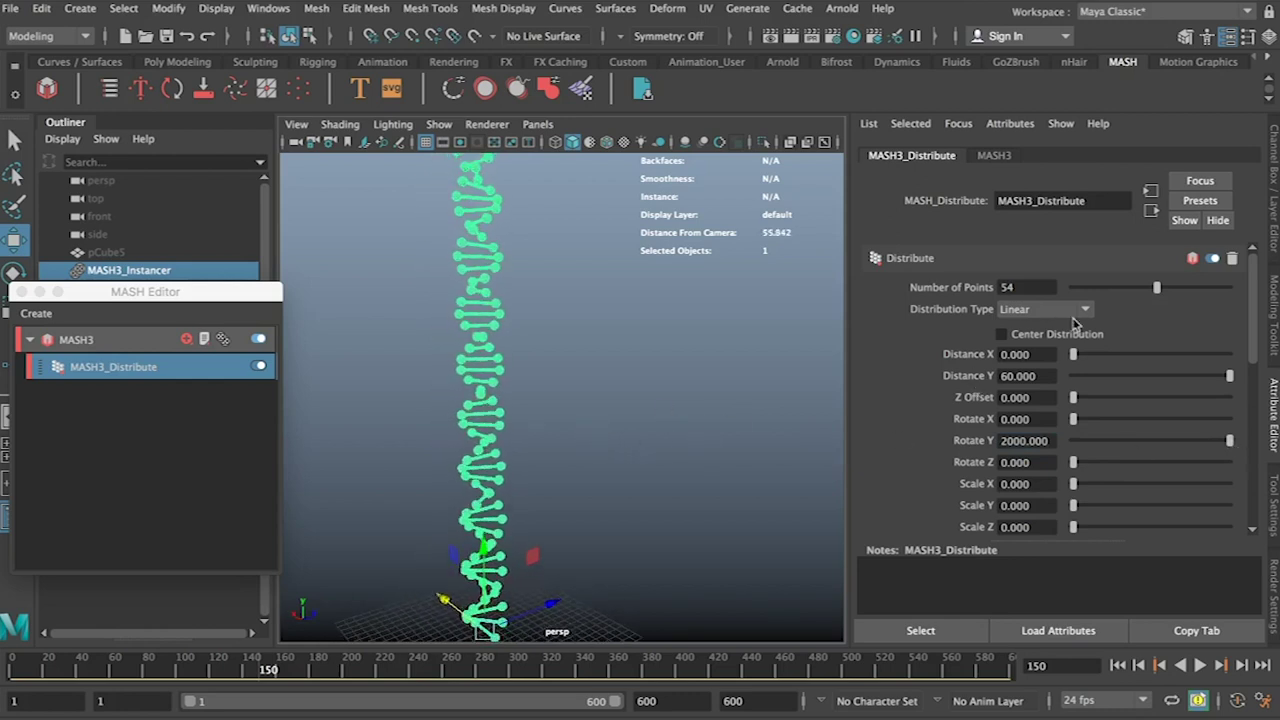
pyautogui.moveTo(1157, 289); pyautogui.dragTo(1172, 291)
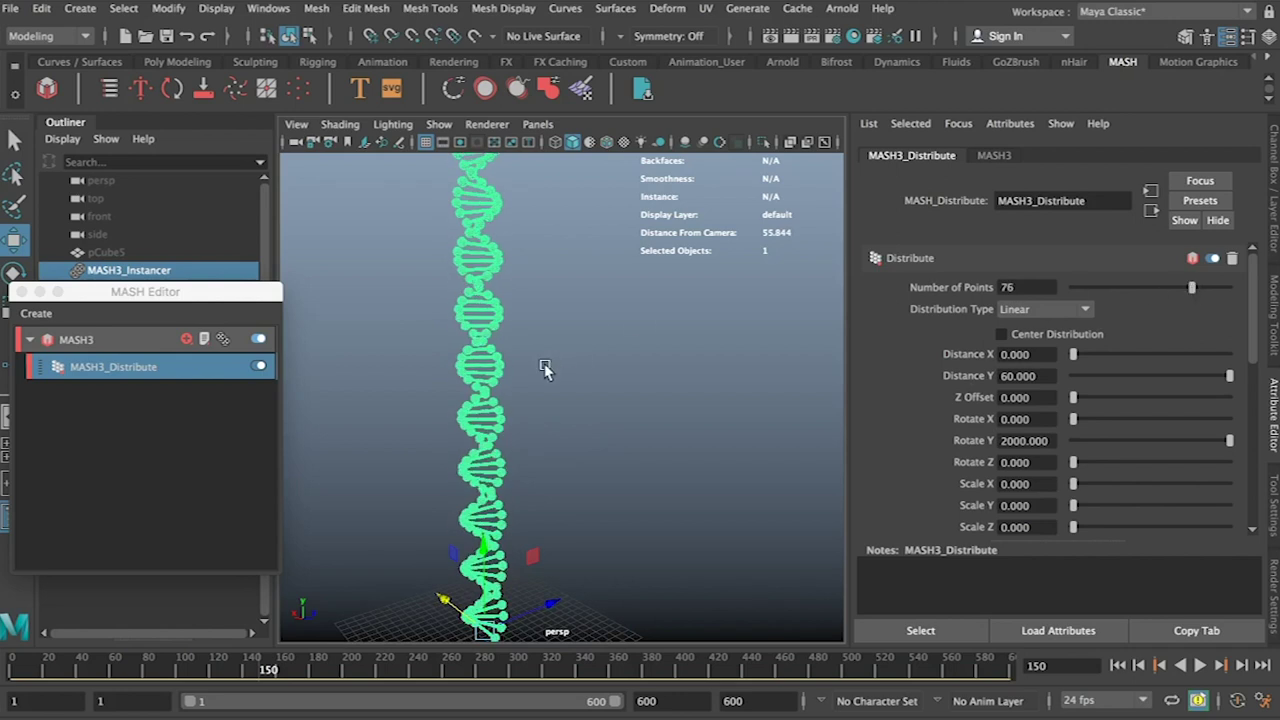
pyautogui.keyDown('alt'); pyautogui.moveTo(545, 368); pyautogui.dragTo(619, 373); pyautogui.keyUp('alt')
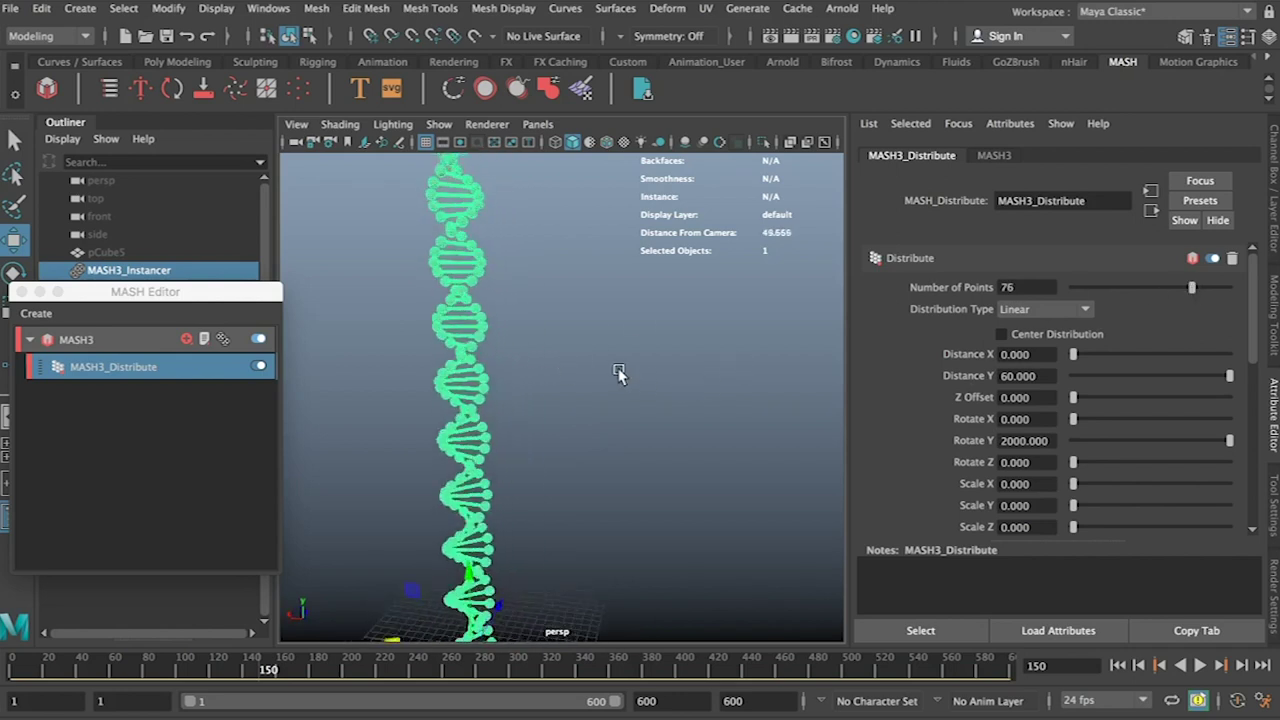
# Step: Turn on Center Distribution and give the rungs an initial Rotate Z twist
pyautogui.click(619, 373)
pyautogui.moveTo(1080, 466)
pyautogui.mouseDown()
pyautogui.moveTo(1115, 463)
pyautogui.moveTo(1089, 460)
pyautogui.moveTo(1101, 462)
pyautogui.mouseUp()
pyautogui.click(1001, 334)
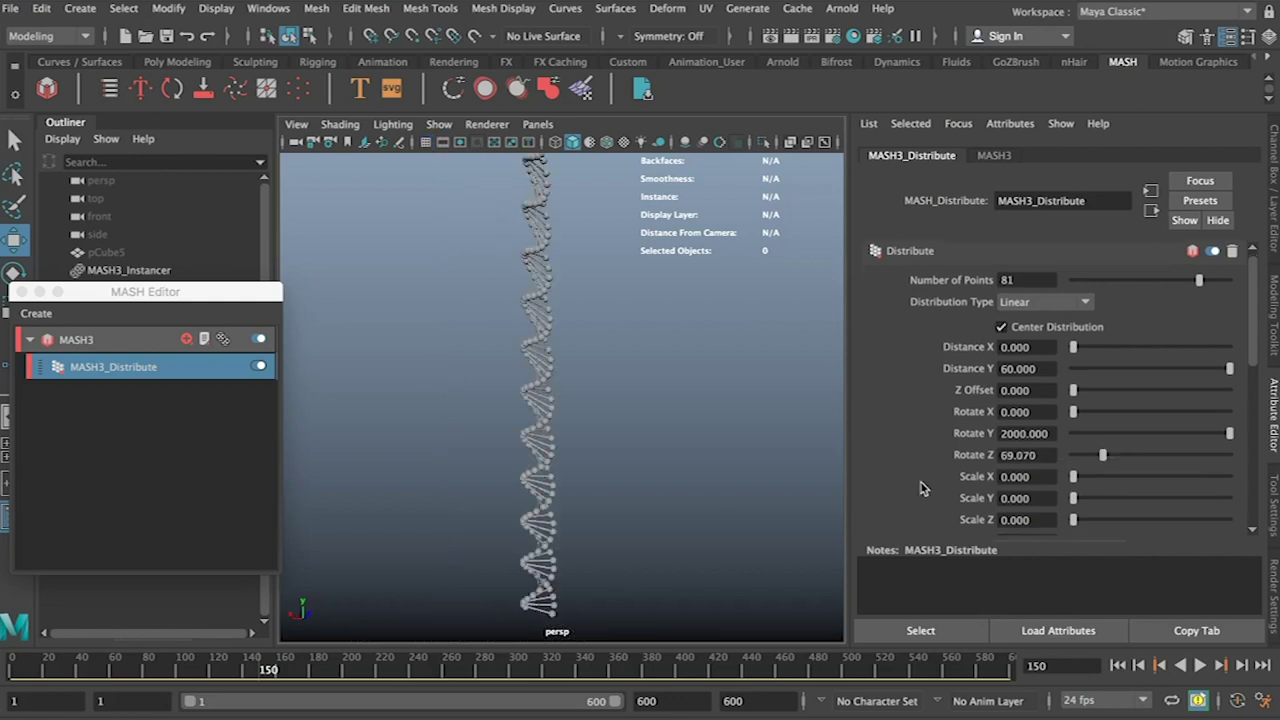
pyautogui.scroll(-1, 922, 488)
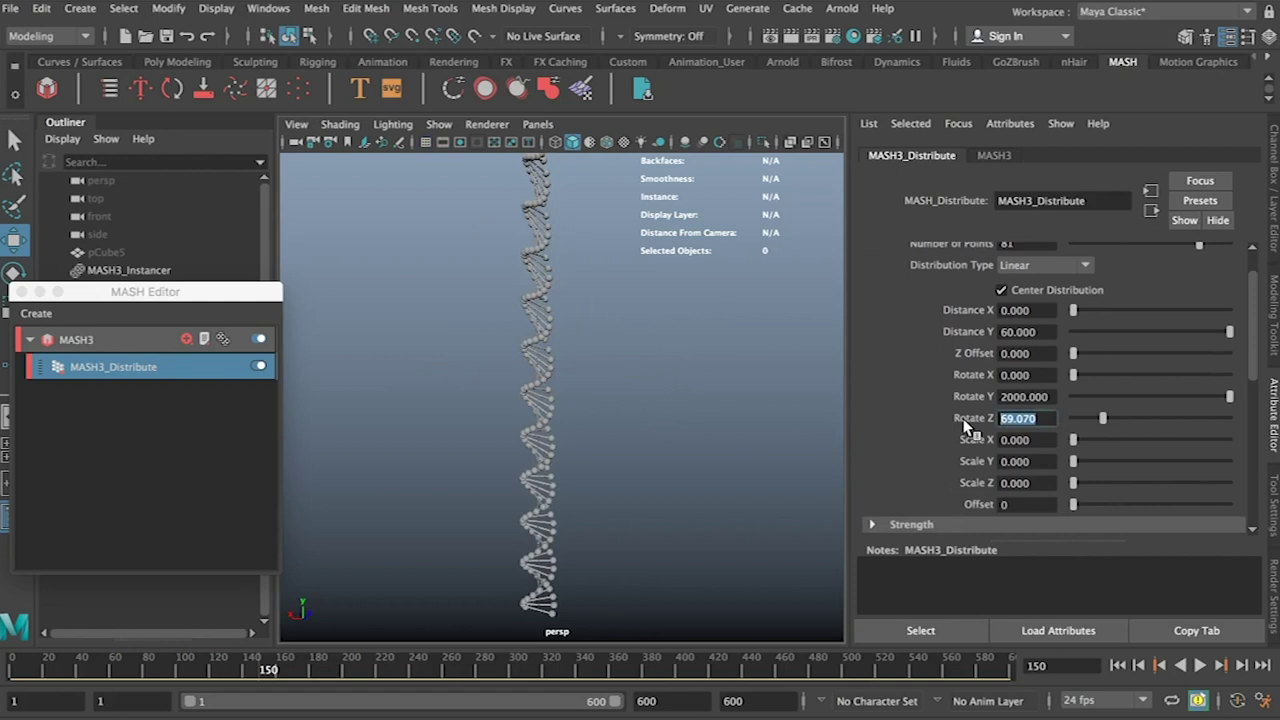
pyautogui.press('Return')
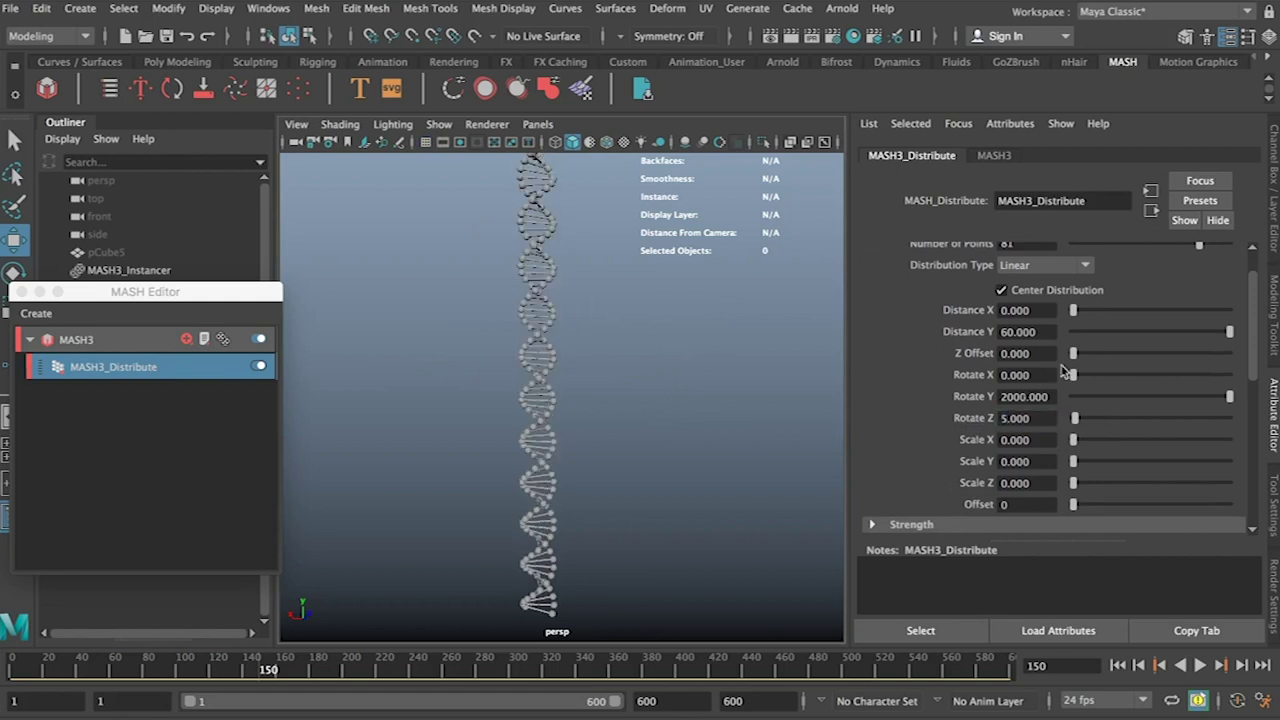
# Step: Set Z Offset 10, Distance Y 47.442, Rotate Z 7.831, and Rotate Y back to 0
pyautogui.moveTo(1075, 362); pyautogui.dragTo(1143, 373)
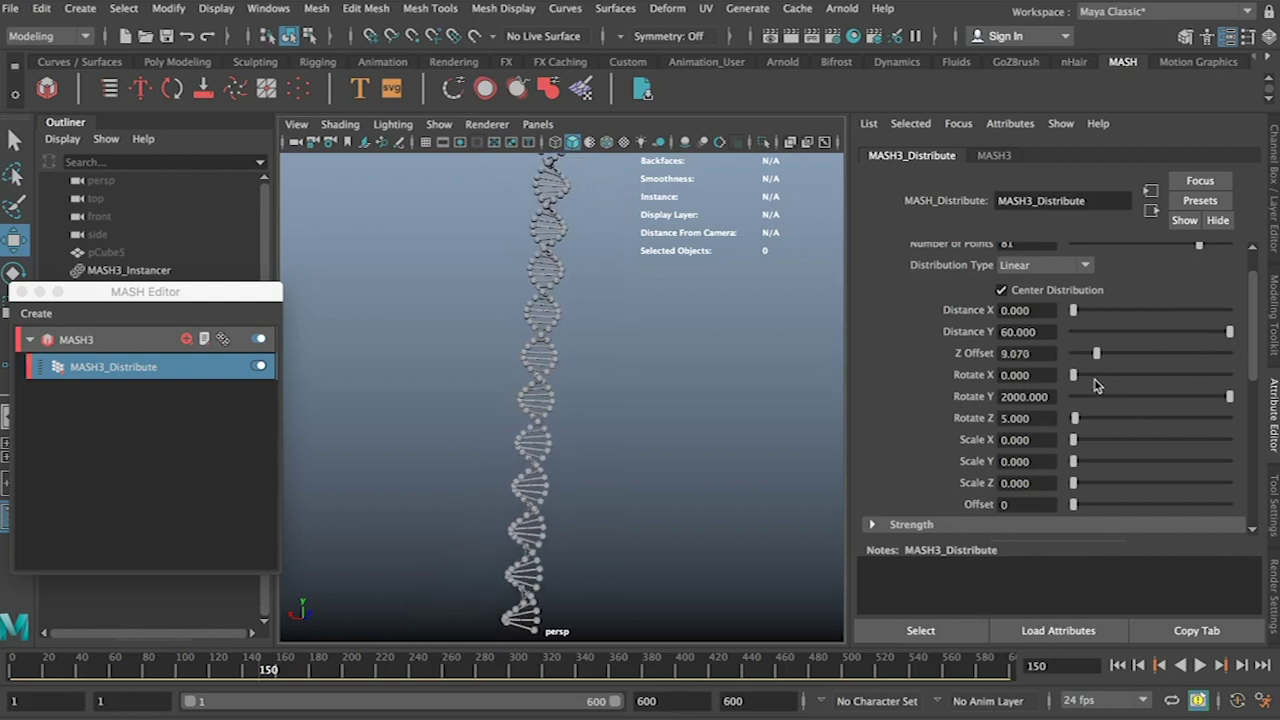
pyautogui.moveTo(1096, 356); pyautogui.dragTo(1175, 369)
pyautogui.keyDown('alt'); pyautogui.moveTo(704, 445); pyautogui.dragTo(667, 437); pyautogui.keyUp('alt')
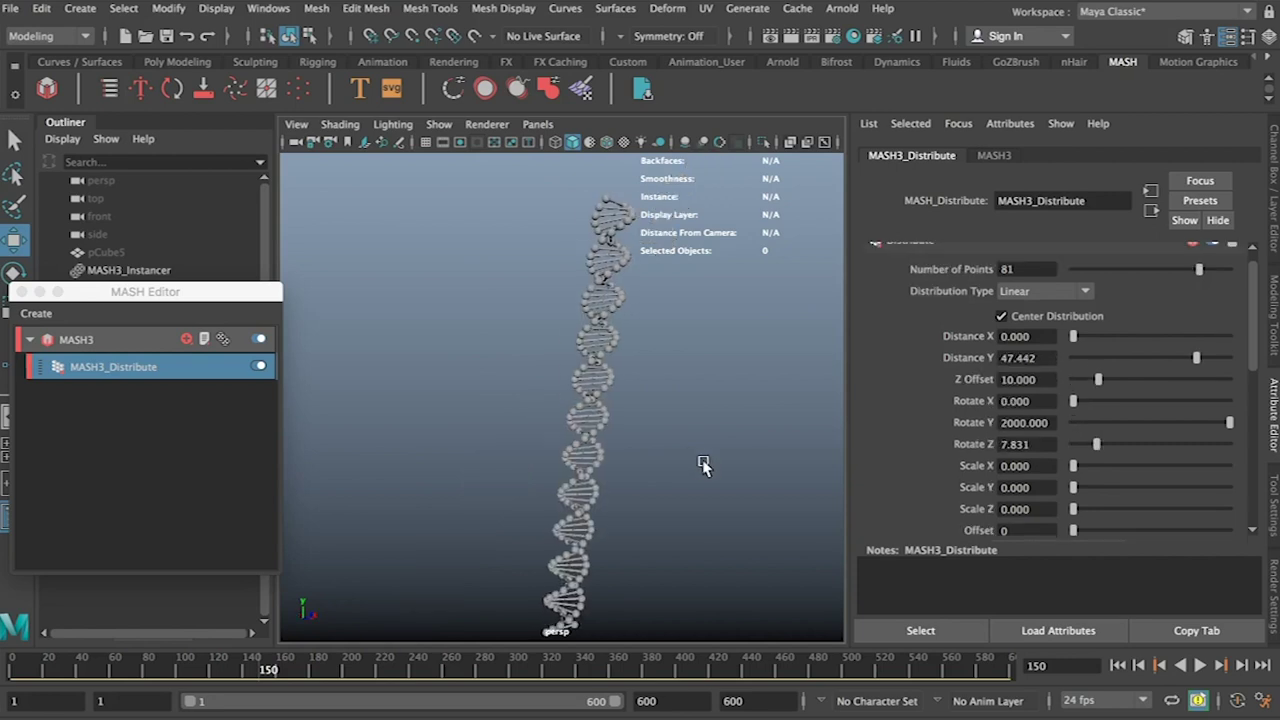
pyautogui.keyDown('alt'); pyautogui.moveTo(703, 460); pyautogui.dragTo(692, 455); pyautogui.keyUp('alt')
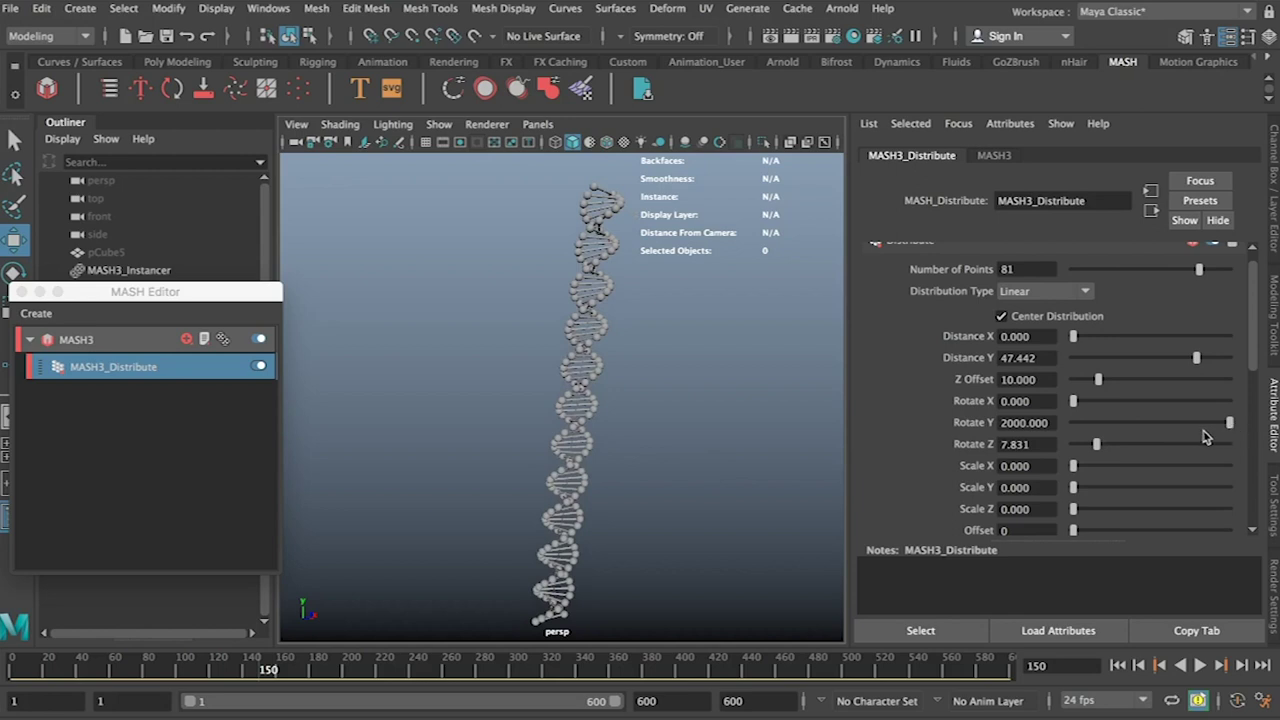
pyautogui.moveTo(1230, 426); pyautogui.dragTo(1052, 442)
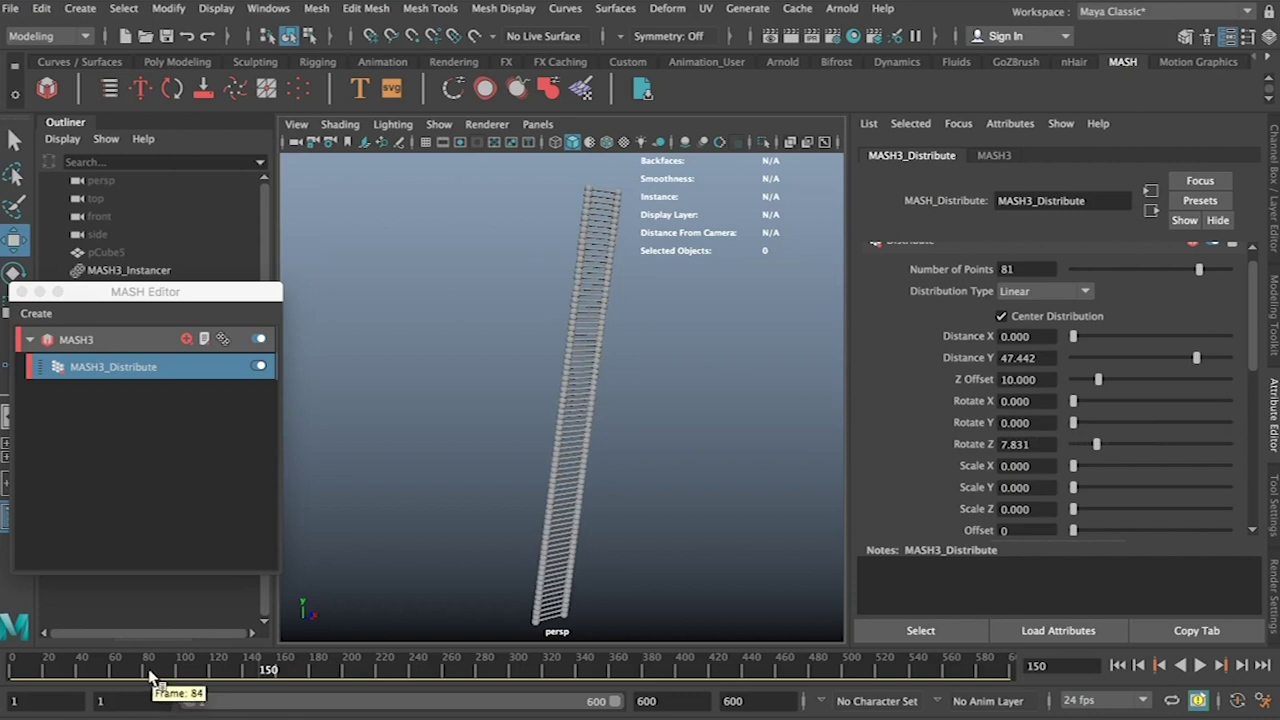
pyautogui.moveTo(160, 668); pyautogui.dragTo(5, 672)
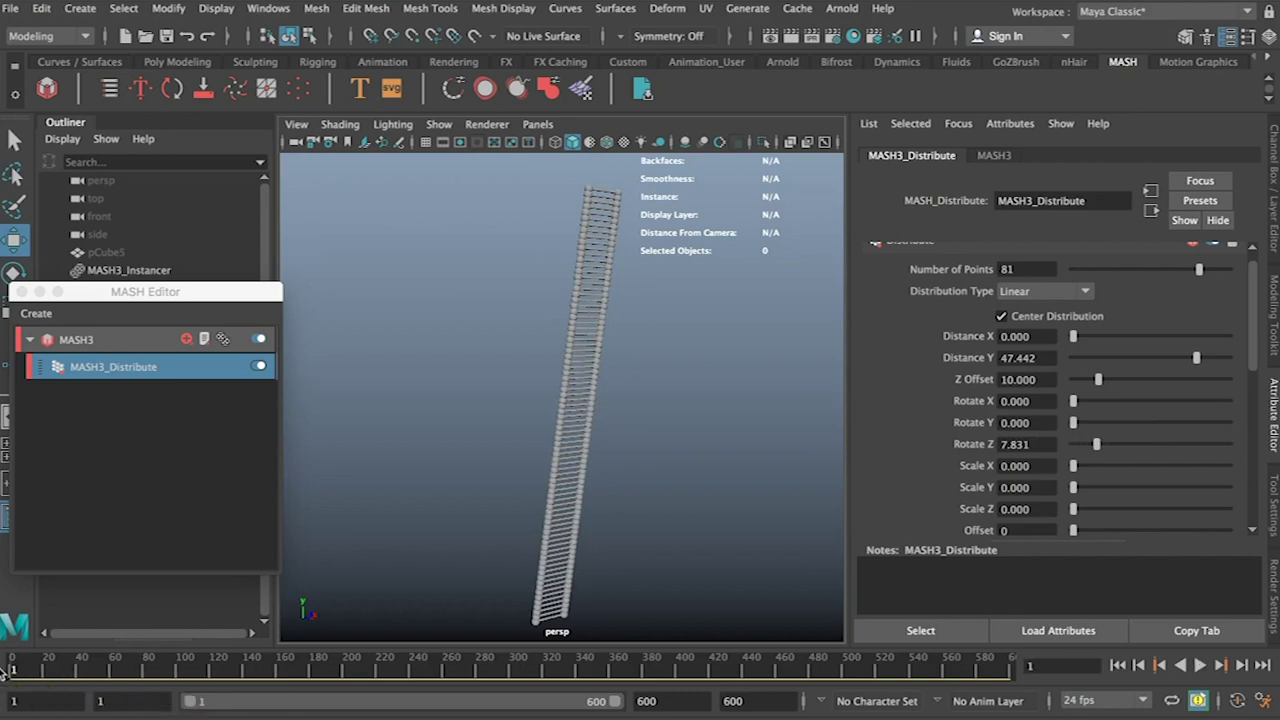
# Step: Key Rotate Y at 0 on frame 1 and at 2000 on frame 300
pyautogui.rightClick(988, 426)
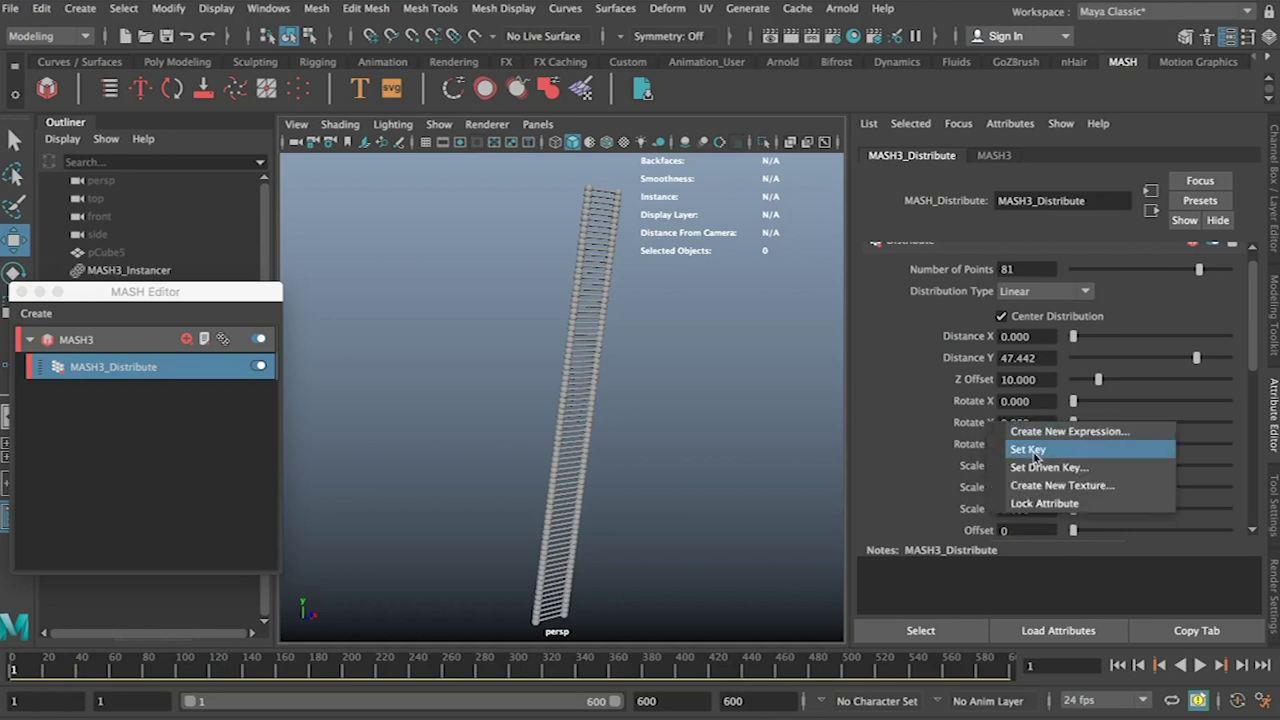
pyautogui.click(1034, 452)
pyautogui.moveTo(1077, 421); pyautogui.dragTo(1012, 446)
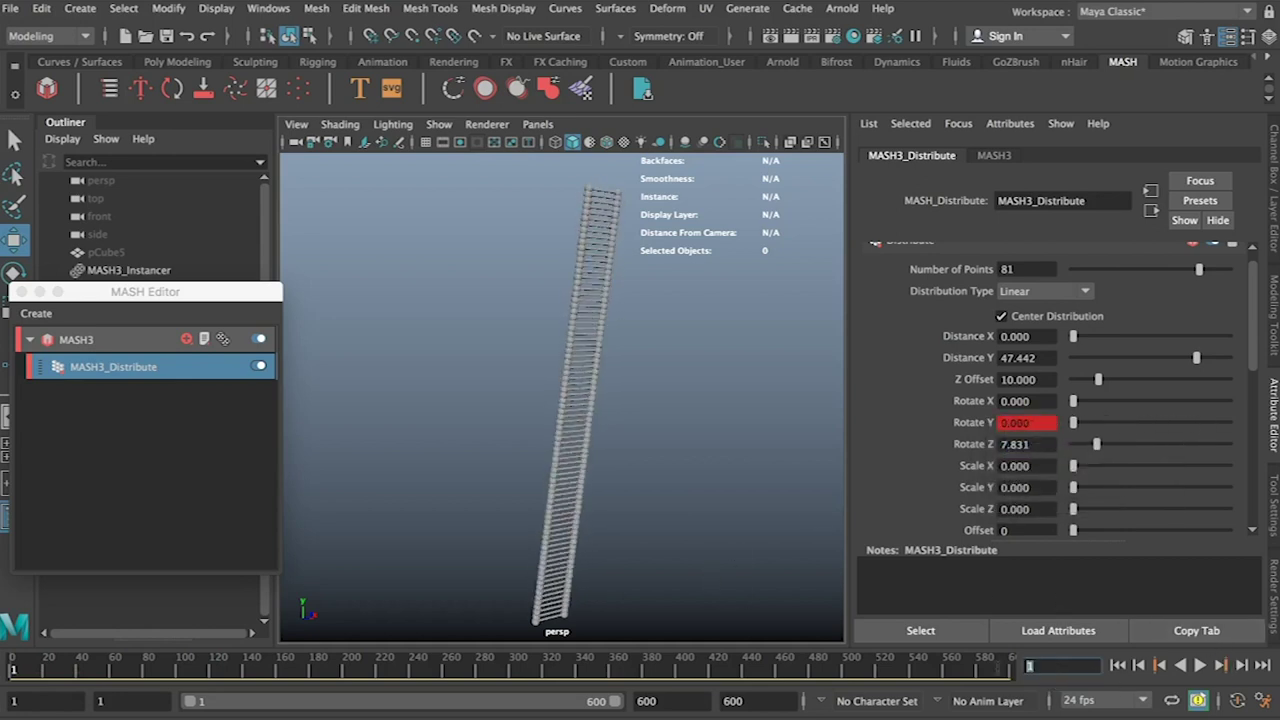
pyautogui.write('300')
pyautogui.press('Return')
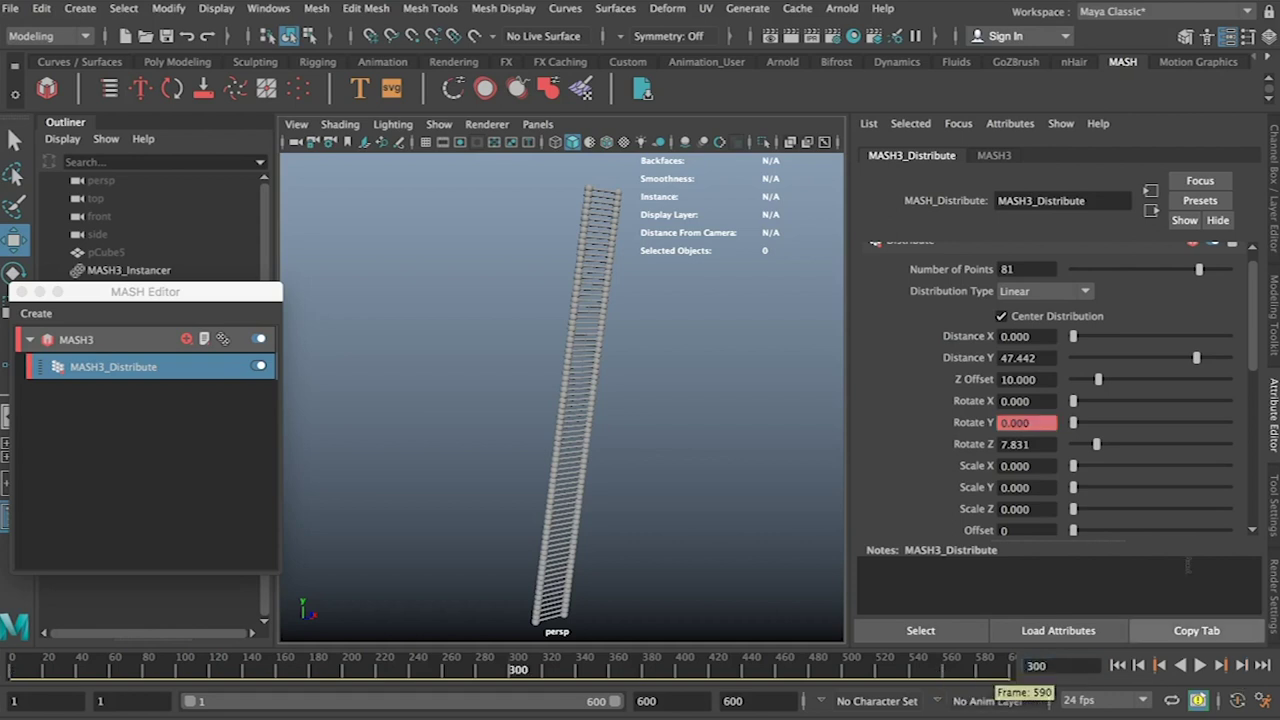
pyautogui.moveTo(1074, 422); pyautogui.dragTo(1238, 424)
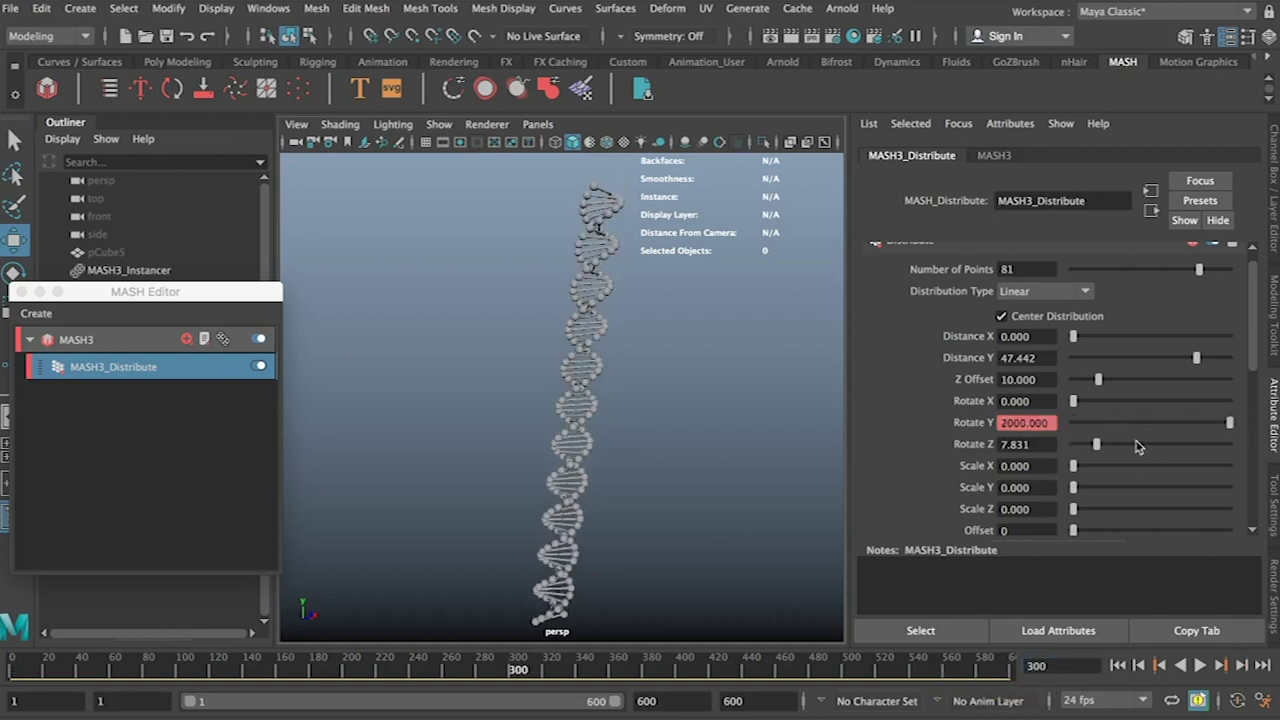
pyautogui.rightClick(981, 428)
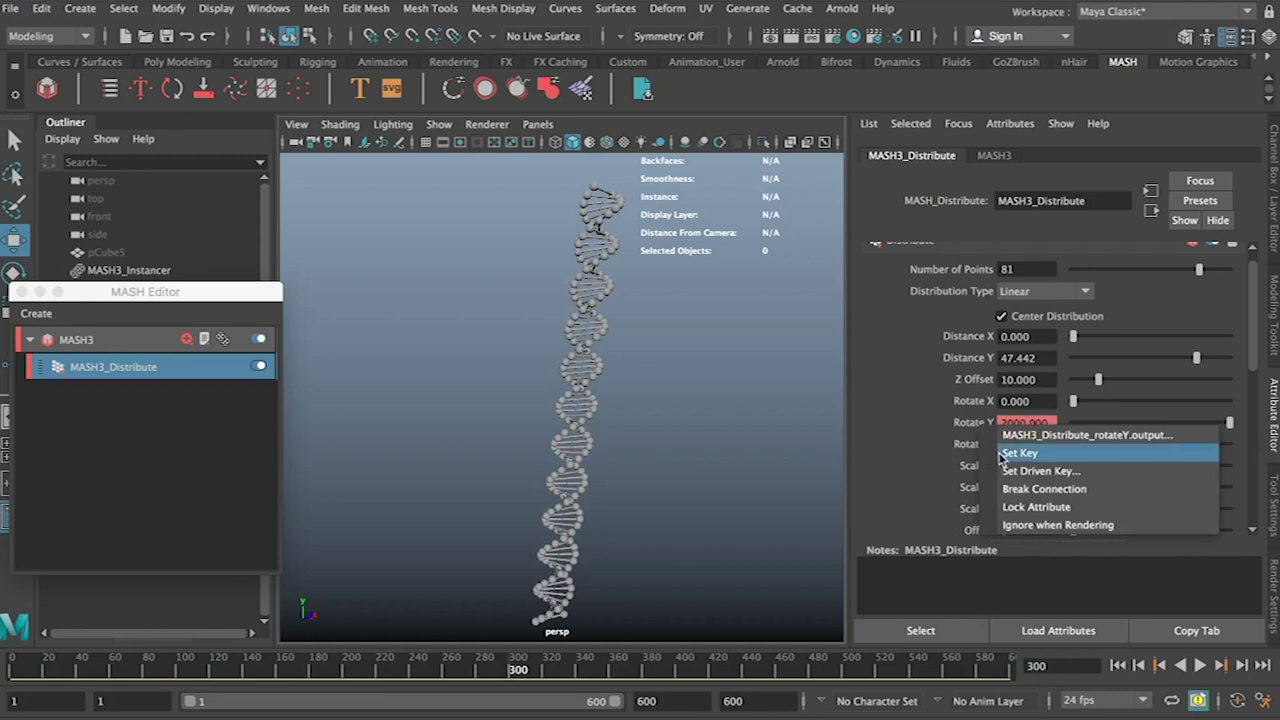
pyautogui.click(1003, 452)
# Step: Key Distance Y on frame 300 and play back the twisting animation
pyautogui.scroll(1, 930, 437)
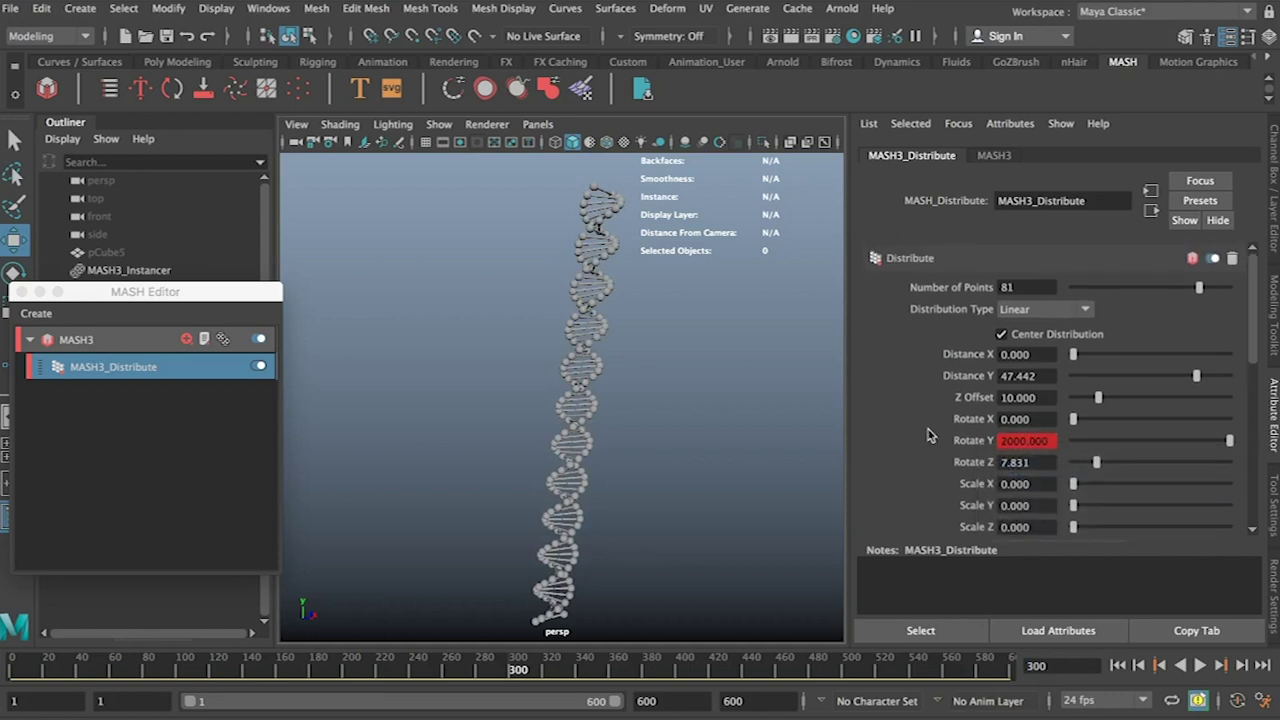
pyautogui.rightClick(969, 378)
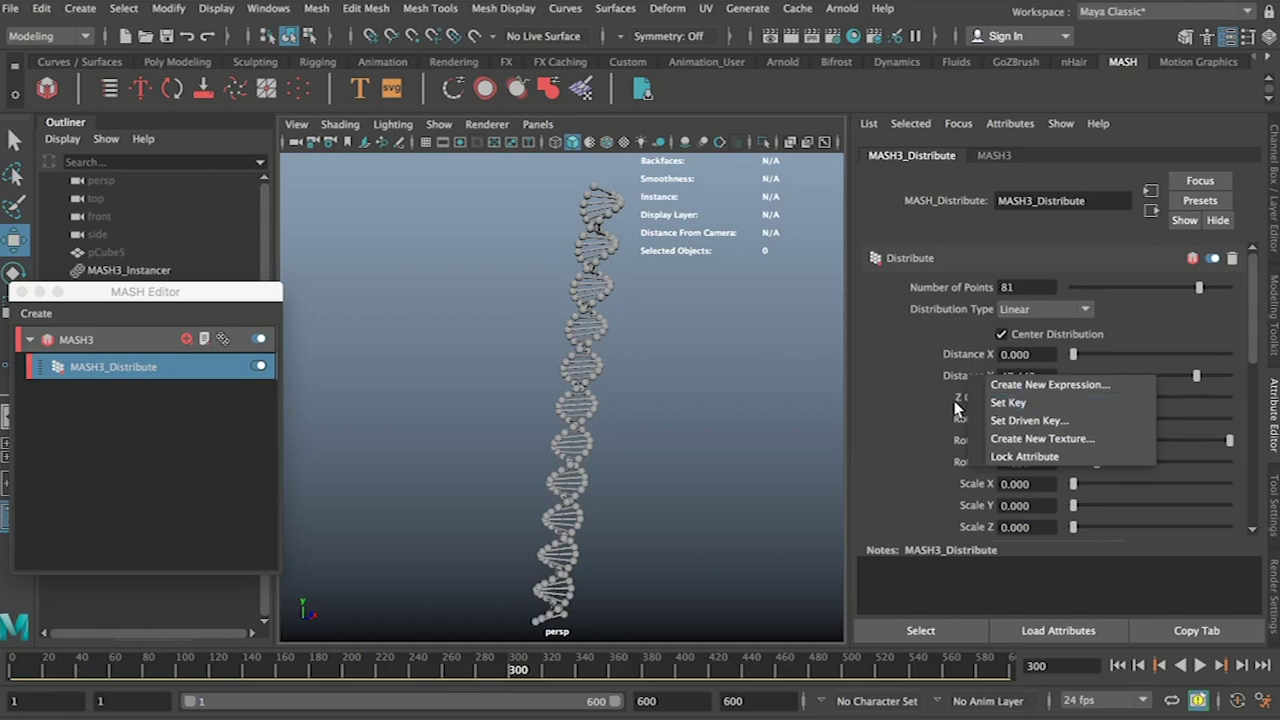
pyautogui.click(1008, 402)
pyautogui.hotkey('alt', 'v')
# Step: On frame 1, set Distance Y to 65, raise it to 80.872, and key it
pyautogui.hotkey('alt', 'shift', 'v')
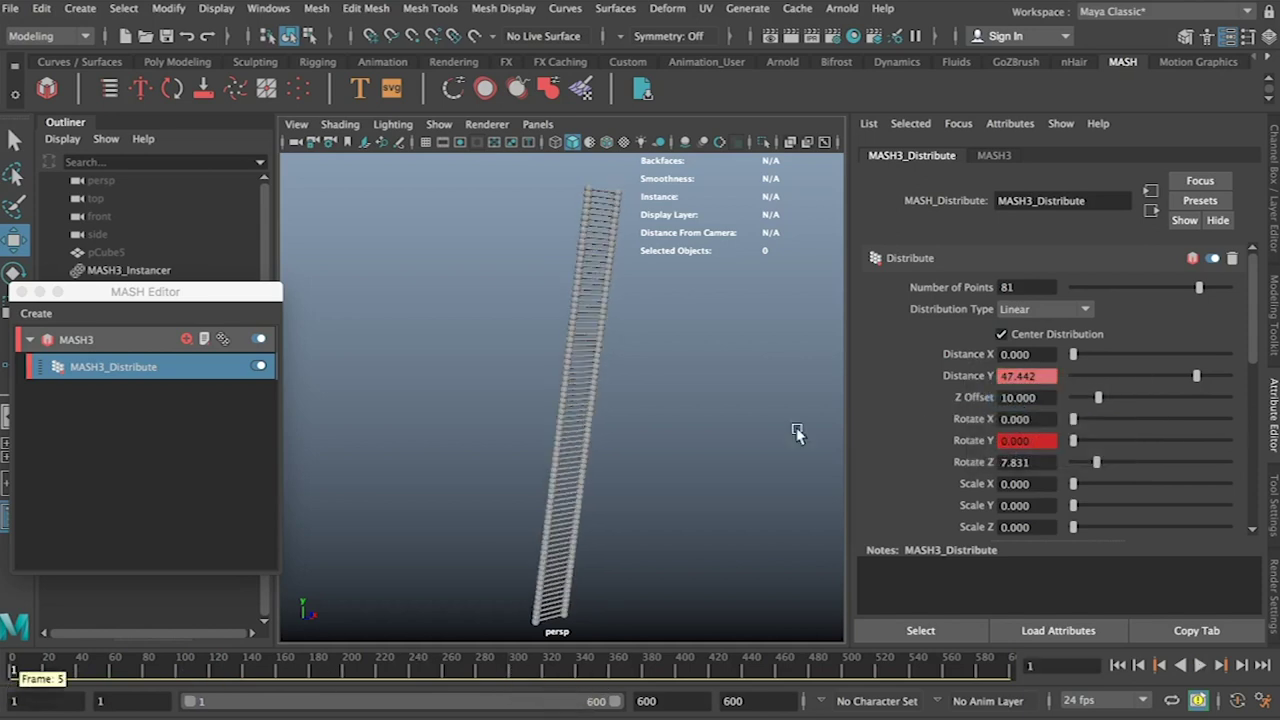
pyautogui.moveTo(1196, 375); pyautogui.dragTo(1238, 372)
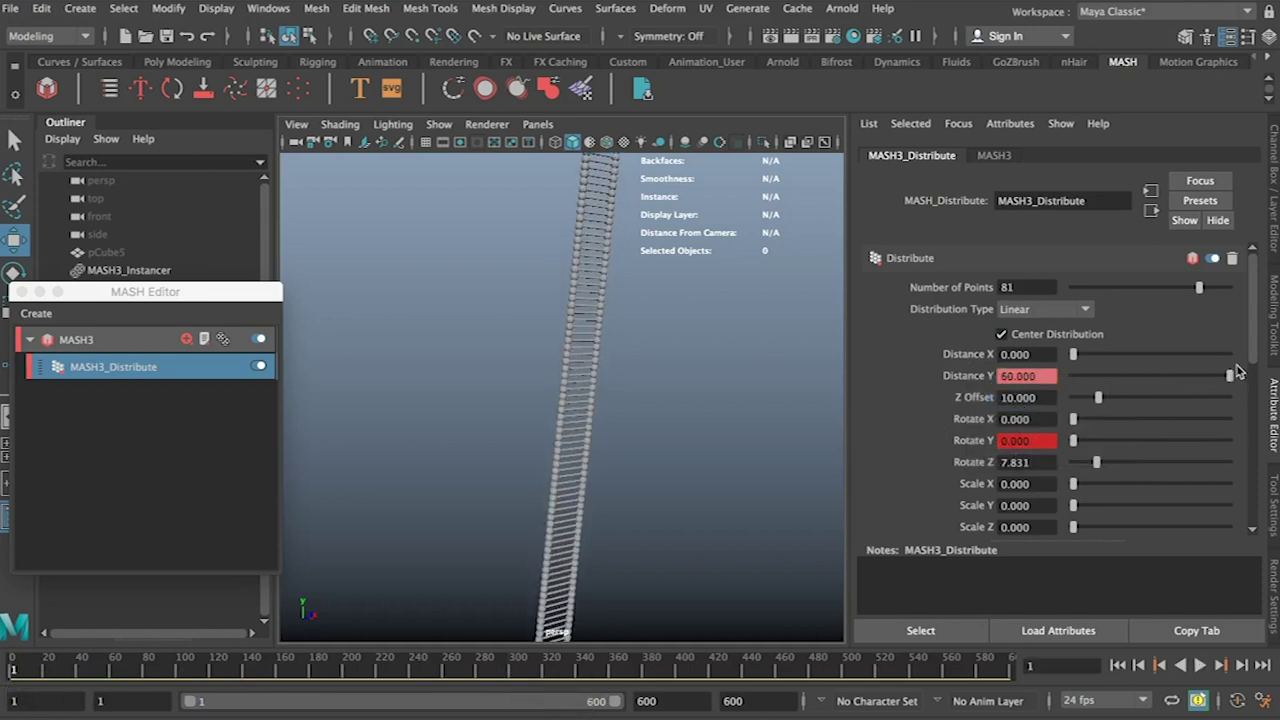
pyautogui.write('65')
pyautogui.press('Return')
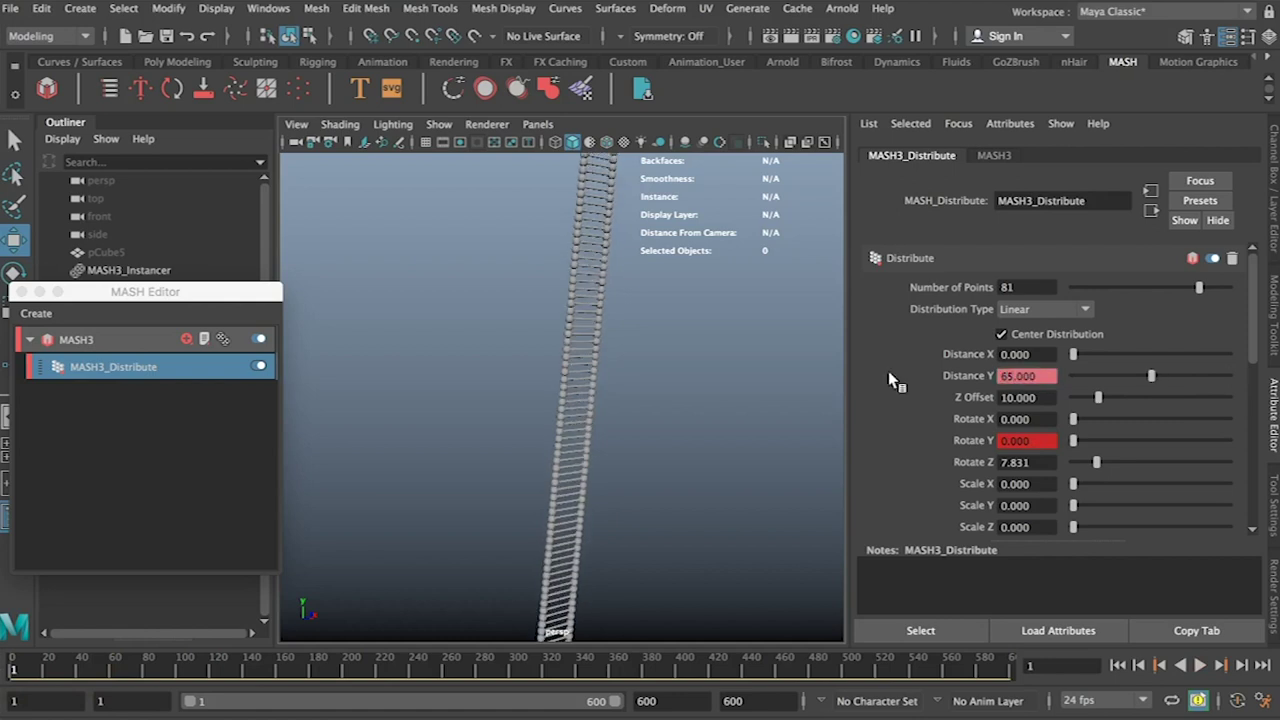
pyautogui.moveTo(1153, 377); pyautogui.dragTo(1170, 376)
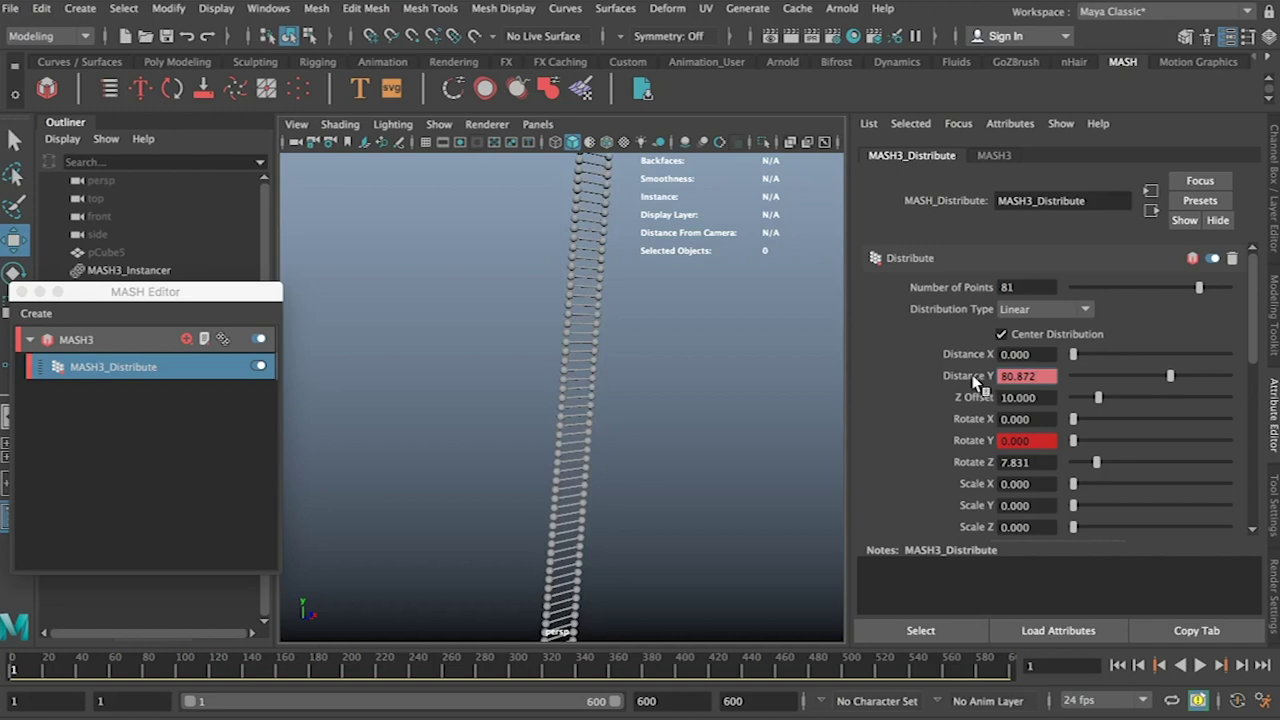
pyautogui.rightClick(975, 380)
pyautogui.click(1014, 406)
# Step: Play the stretching, twisting helix from the start, orbiting around it, and stop at frame 384
pyautogui.click(1200, 665)
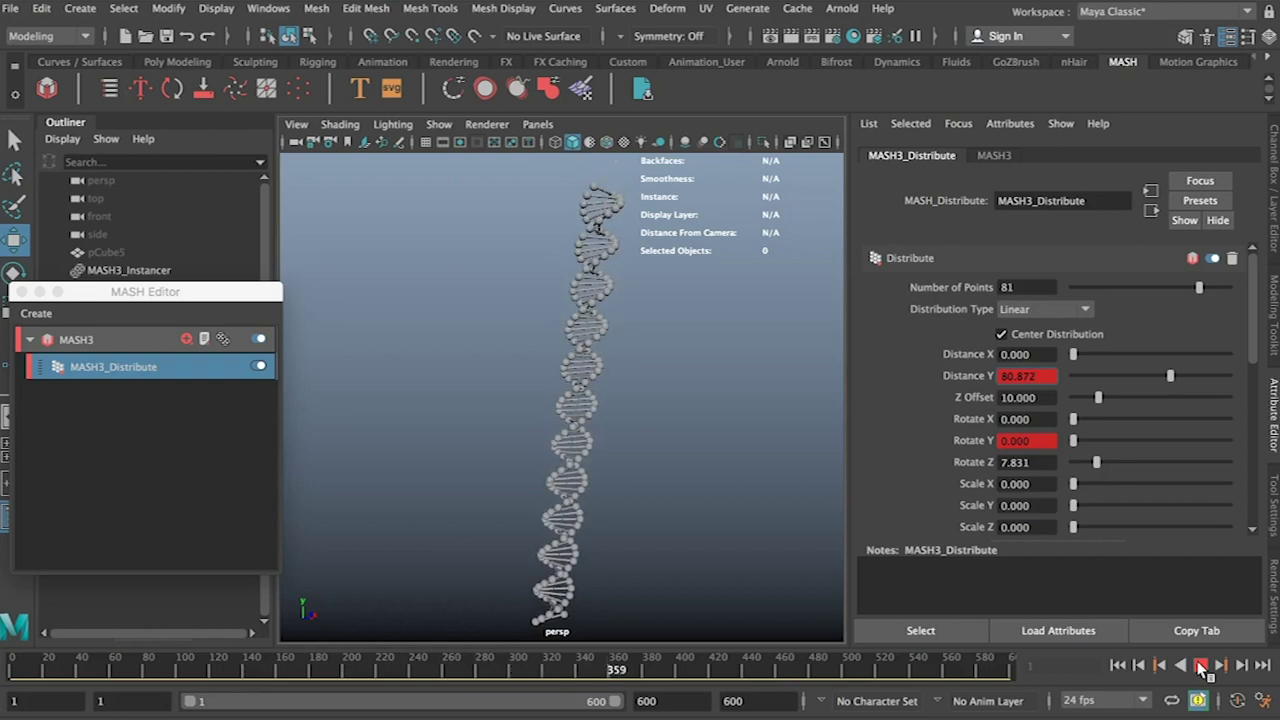
pyautogui.click(1202, 666)
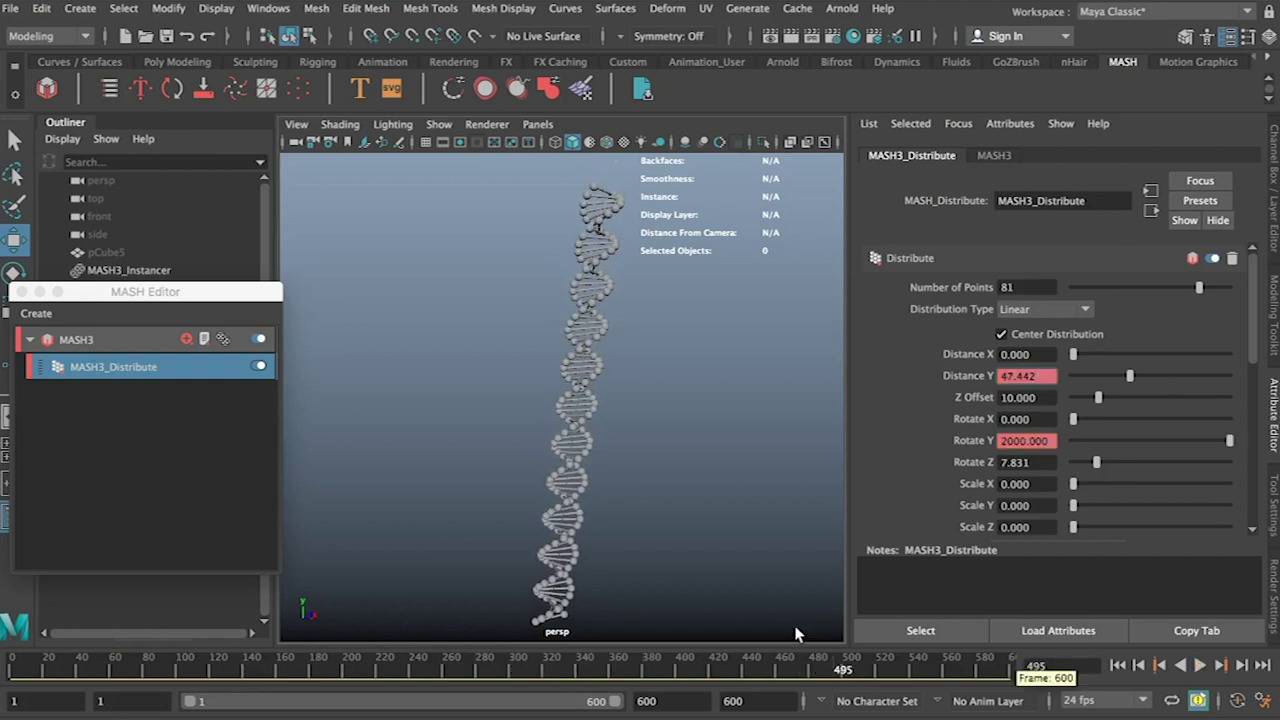
pyautogui.keyDown('alt'); pyautogui.moveTo(650, 524); pyautogui.dragTo(486, 529); pyautogui.keyUp('alt')
pyautogui.scroll(5, 488, 526)
pyautogui.keyDown('alt'); pyautogui.moveTo(460, 488); pyautogui.dragTo(372, 534); pyautogui.keyUp('alt')
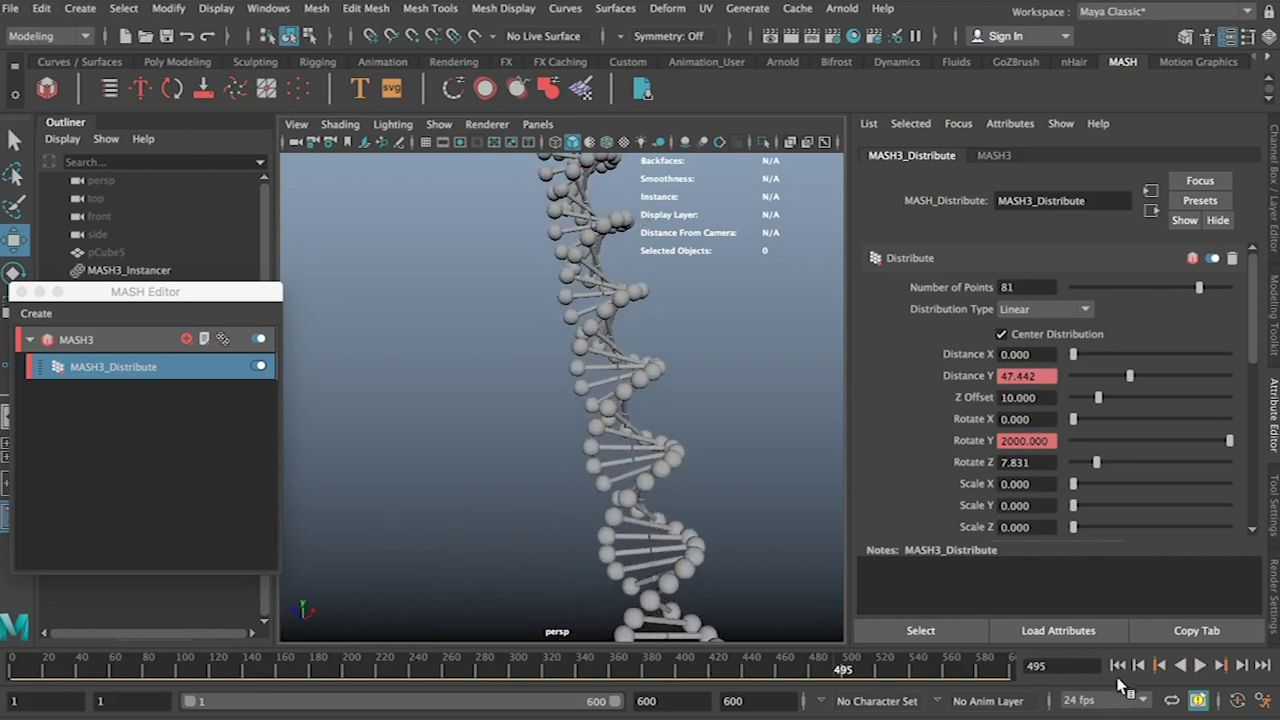
pyautogui.click(1118, 666)
pyautogui.click(1200, 665)
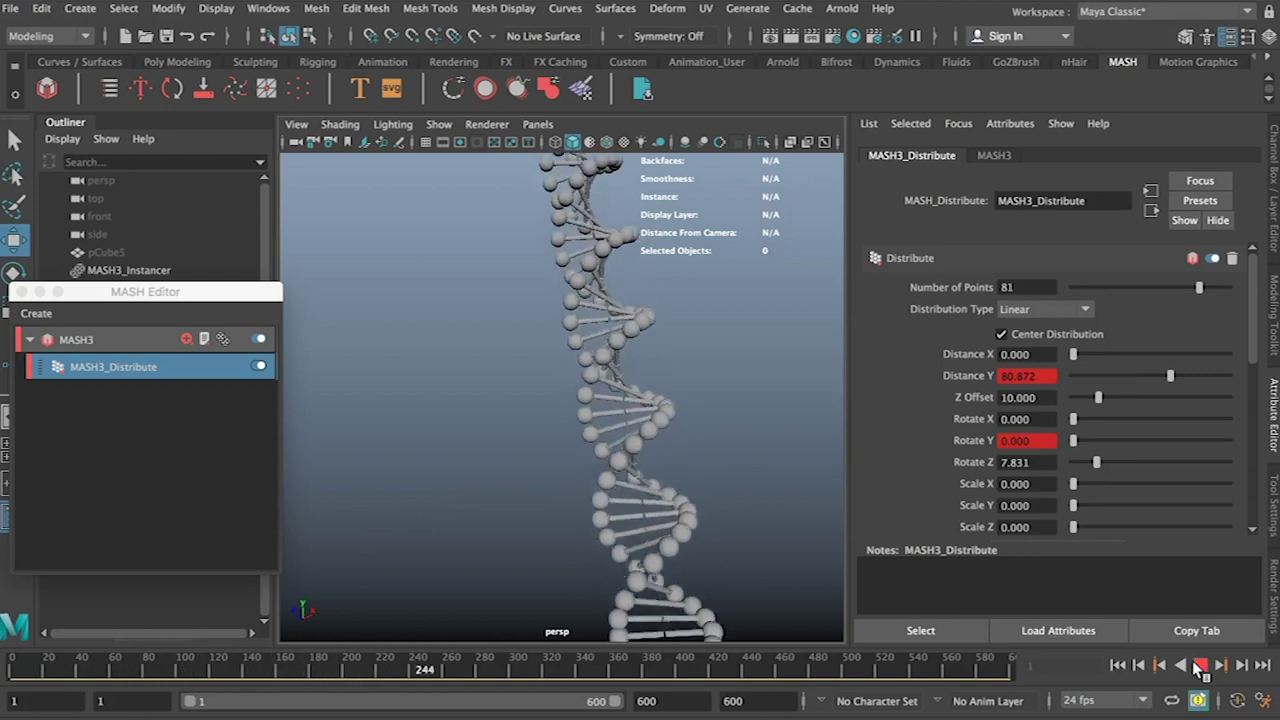
pyautogui.click(1200, 665)
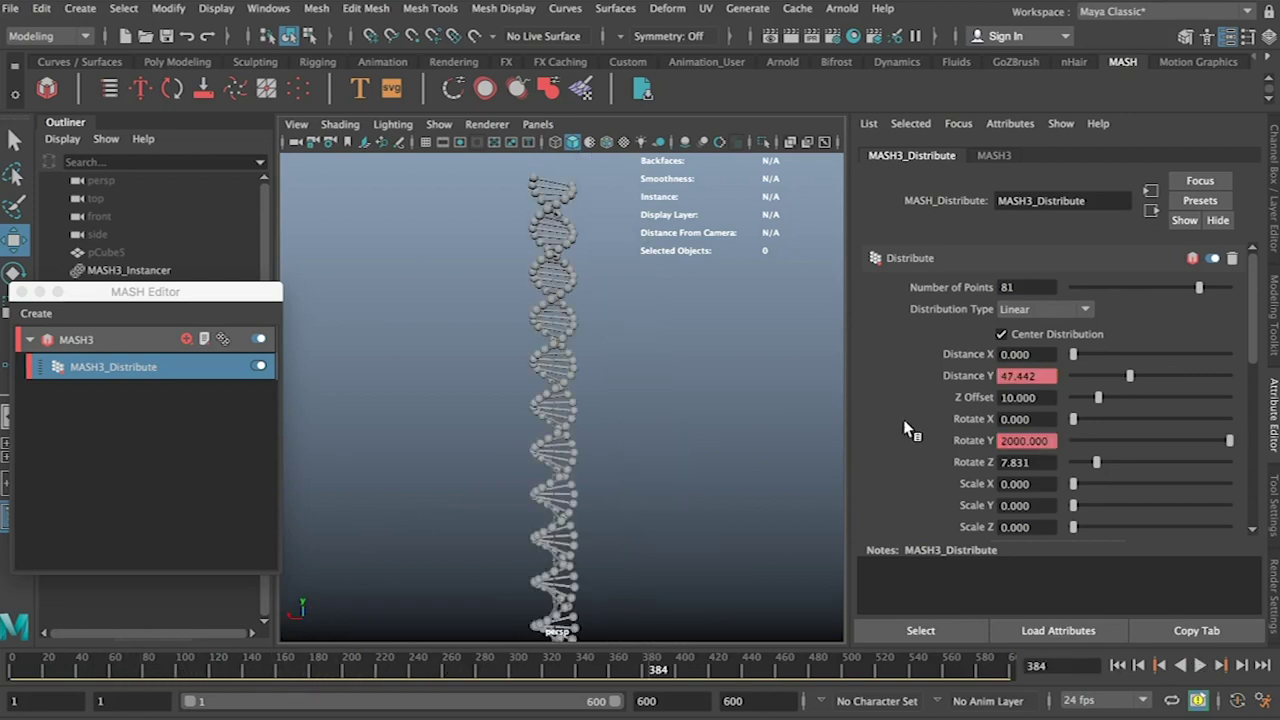
# Step: Set the Distribute Offset to 0 and key it on frame 300
pyautogui.scroll(-3, 905, 432)
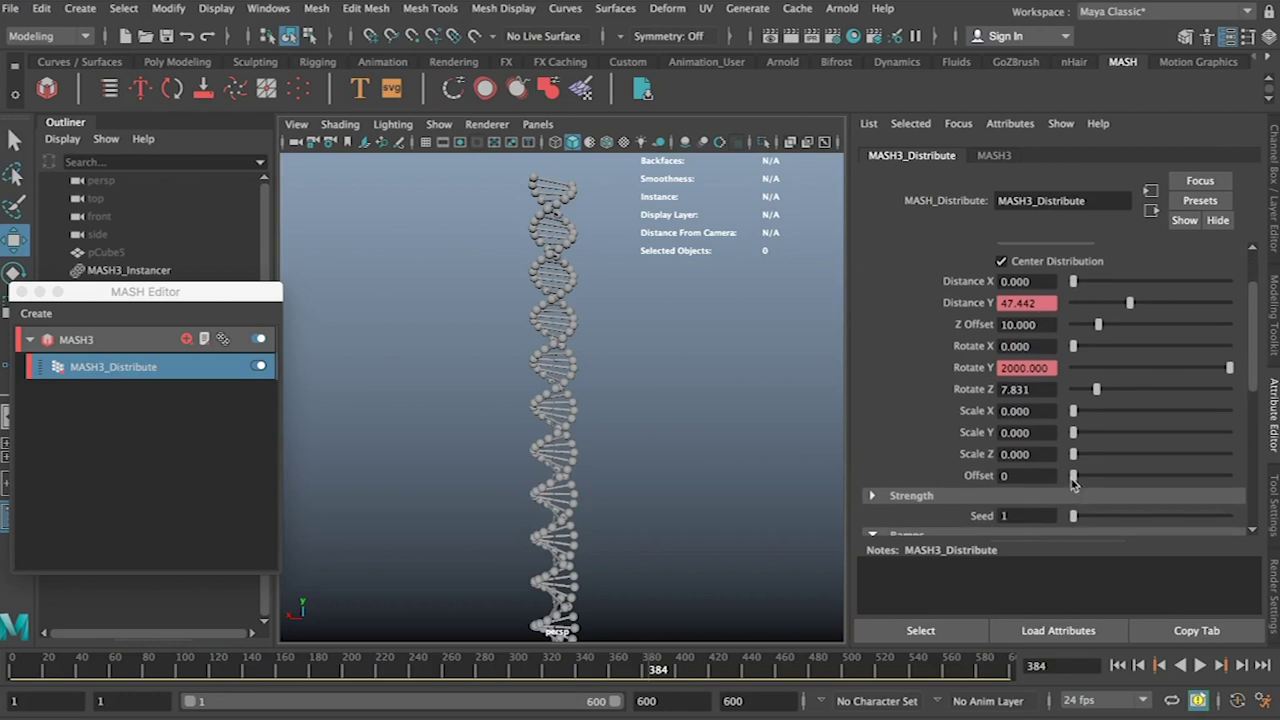
pyautogui.moveTo(1086, 478); pyautogui.dragTo(1224, 476)
pyautogui.keyDown('alt'); pyautogui.moveTo(655, 555); pyautogui.dragTo(452, 632); pyautogui.keyUp('alt')
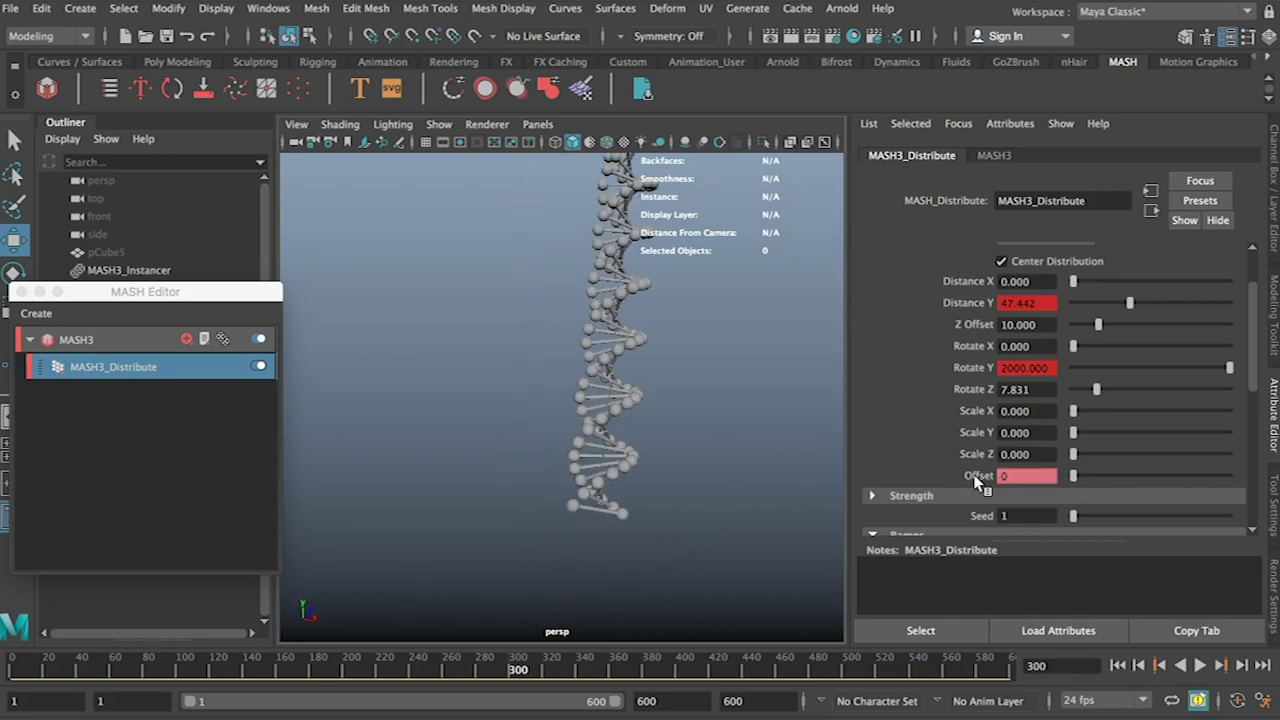
pyautogui.rightClick(975, 480)
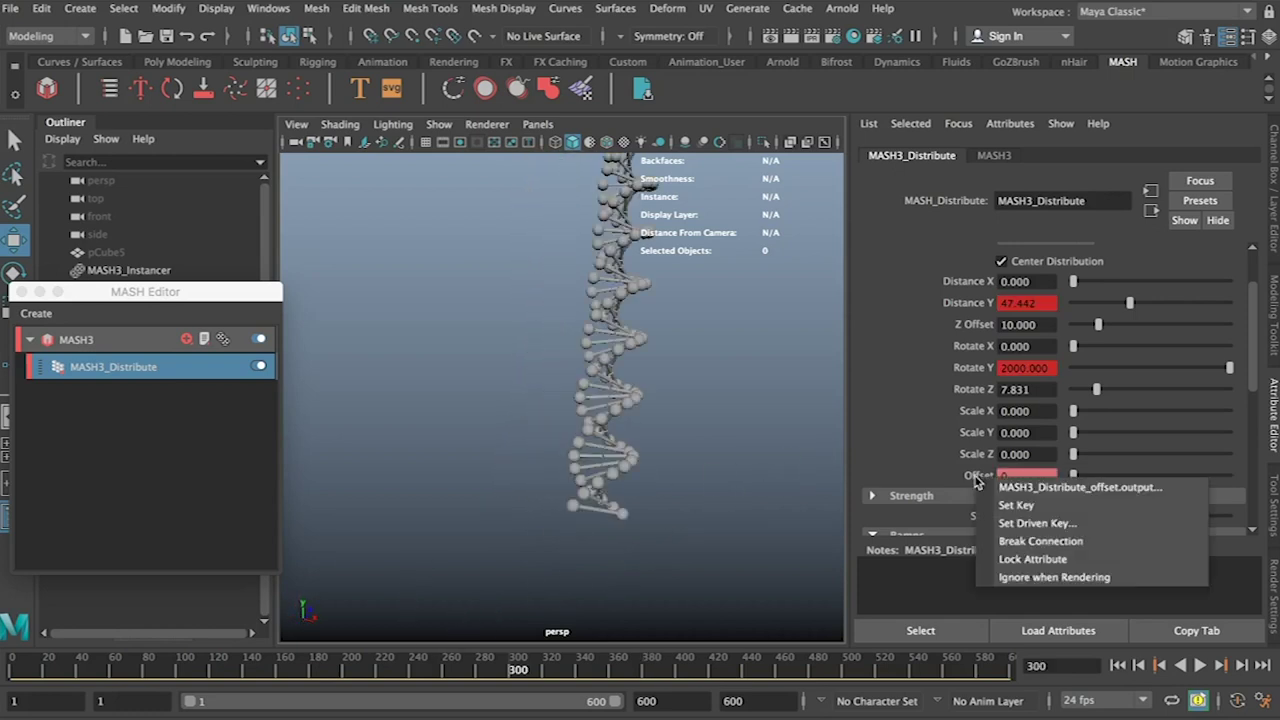
pyautogui.click(1015, 504)
# Step: Play the animation from frame 1, then scrub back to frame 96
pyautogui.click(1118, 665)
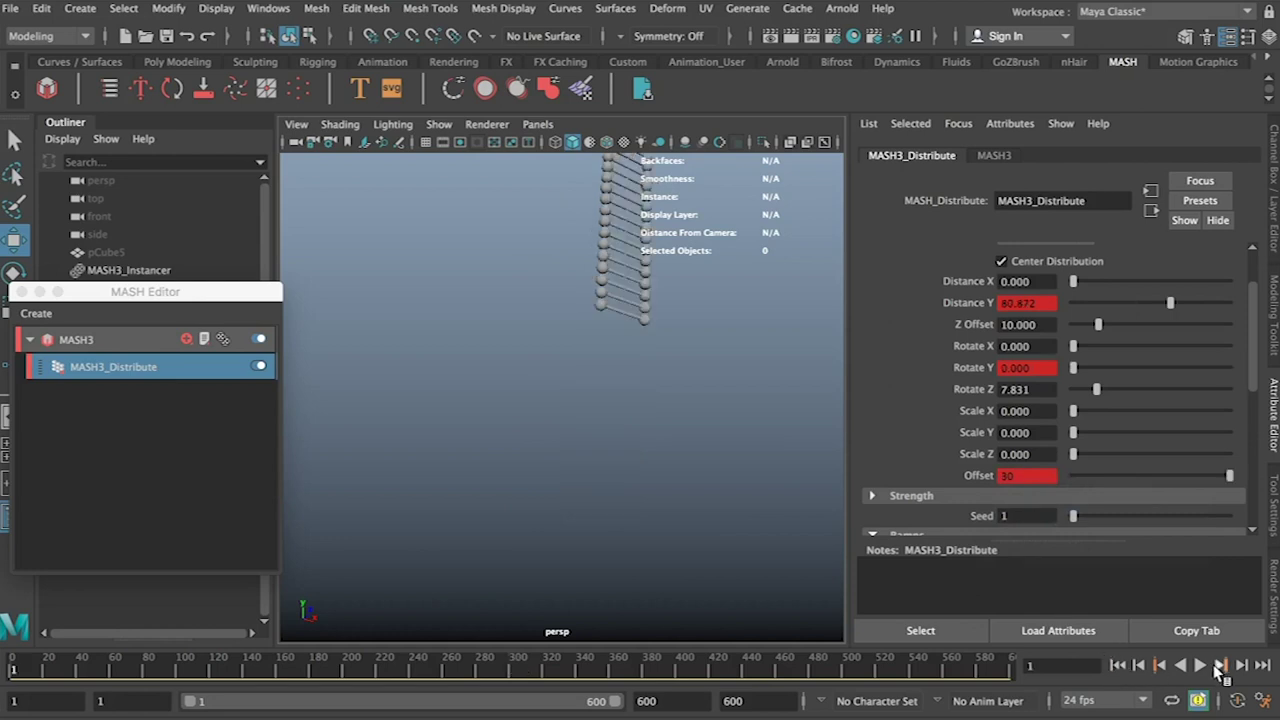
pyautogui.click(1200, 665)
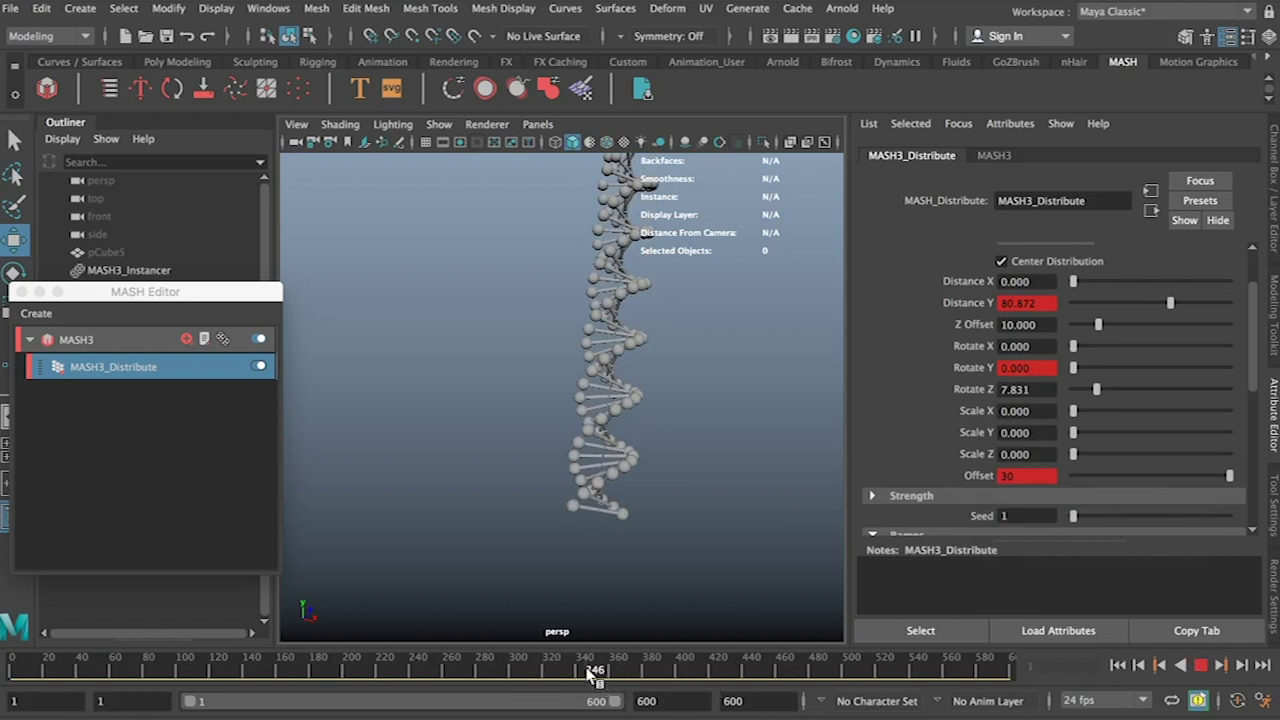
pyautogui.moveTo(592, 676); pyautogui.dragTo(160, 670)
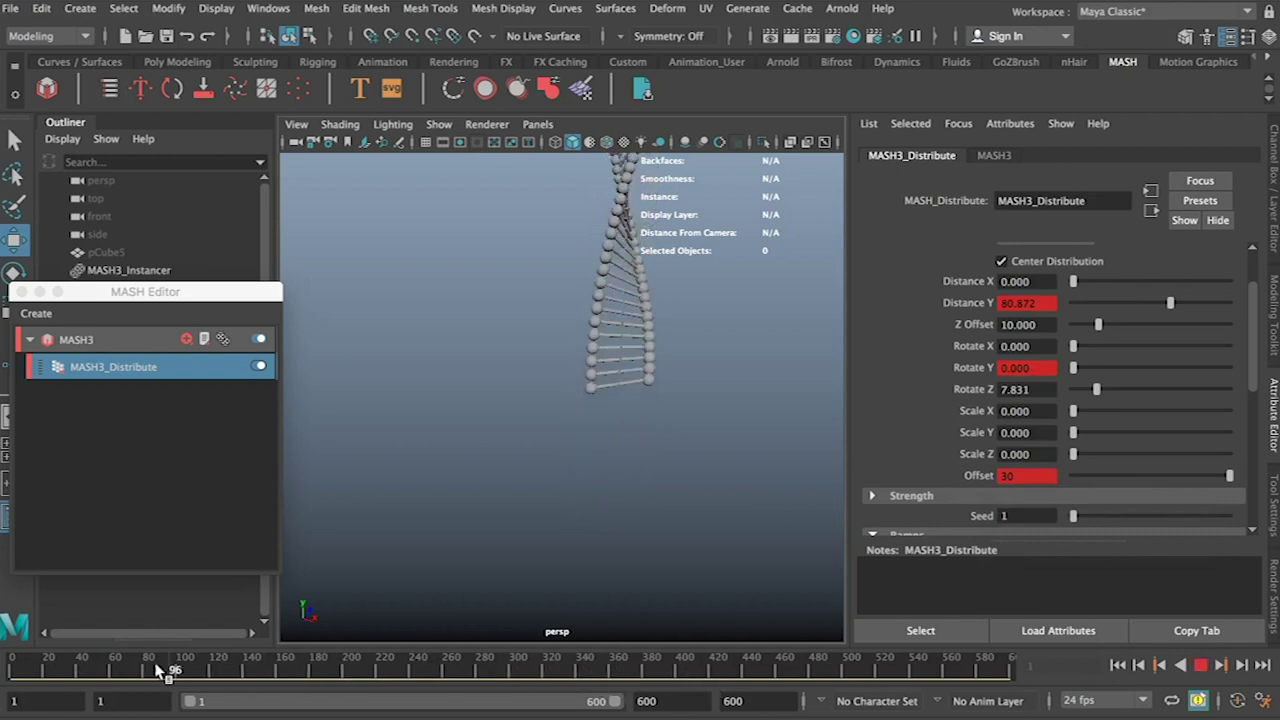
# Step: Key Distance Y at 47.754, then break its animation connection
pyautogui.rightClick(1020, 302)
pyautogui.click(1025, 329)
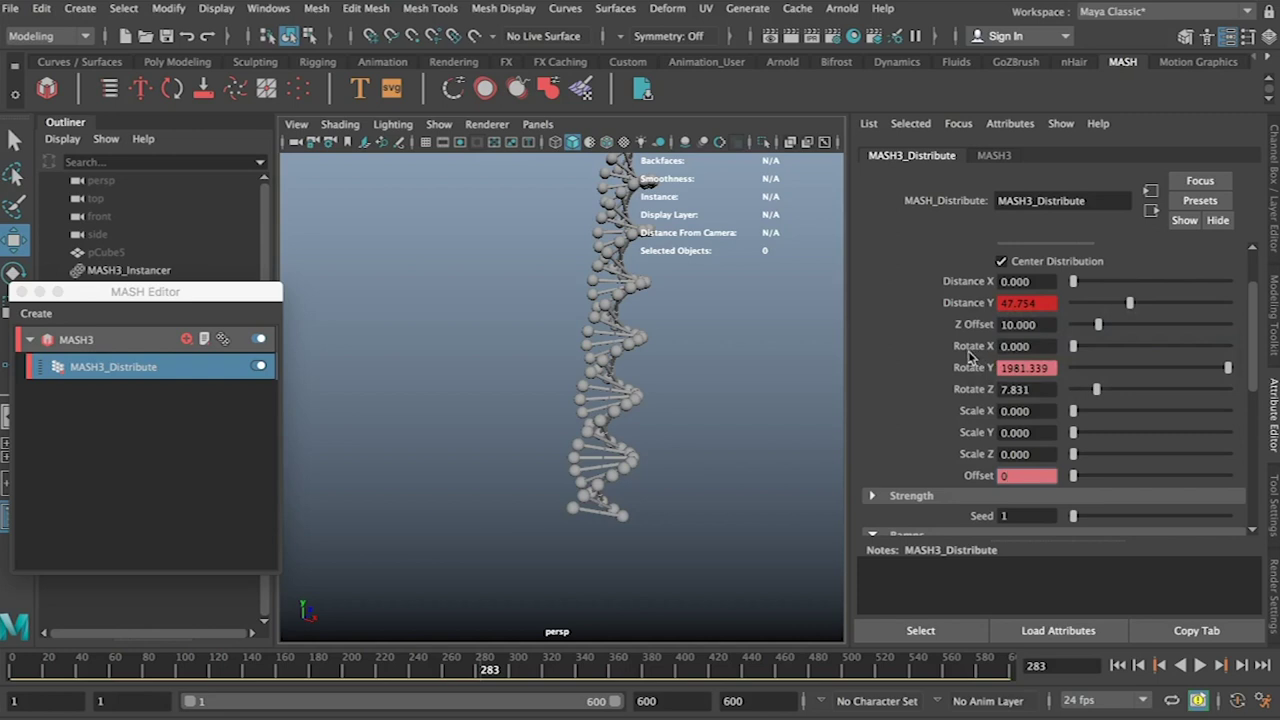
pyautogui.rightClick(995, 308)
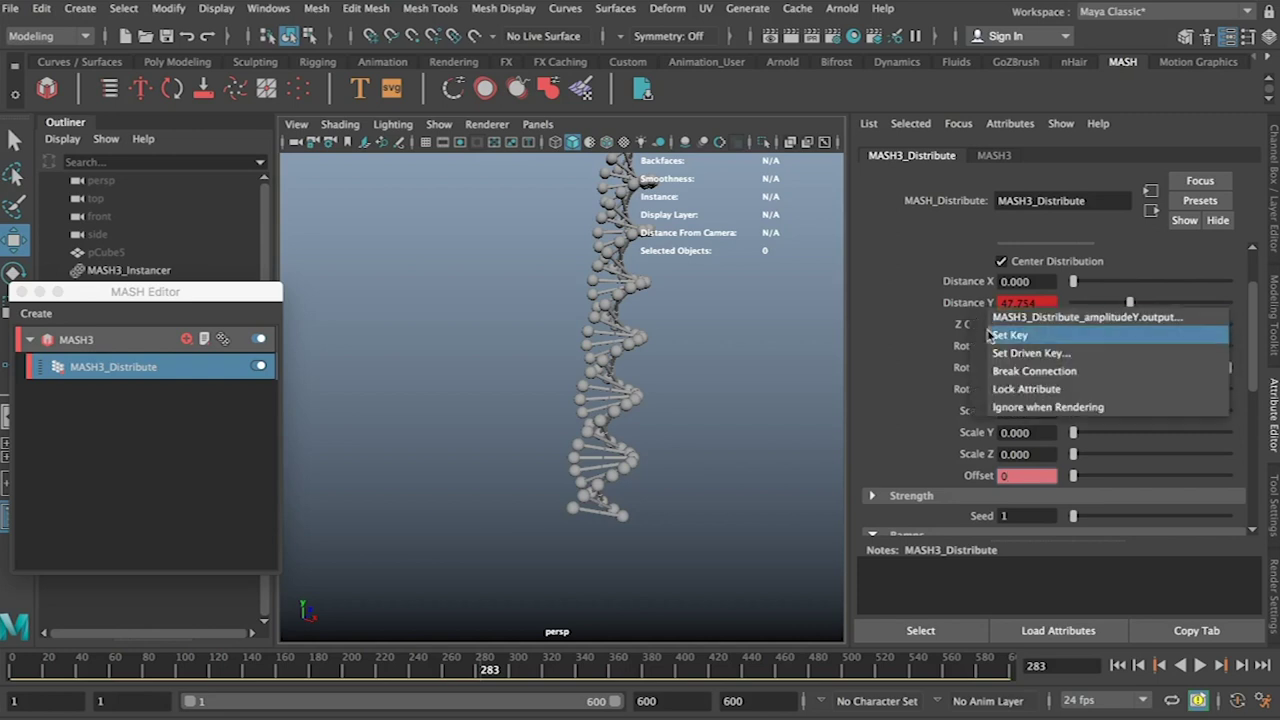
pyautogui.click(1020, 372)
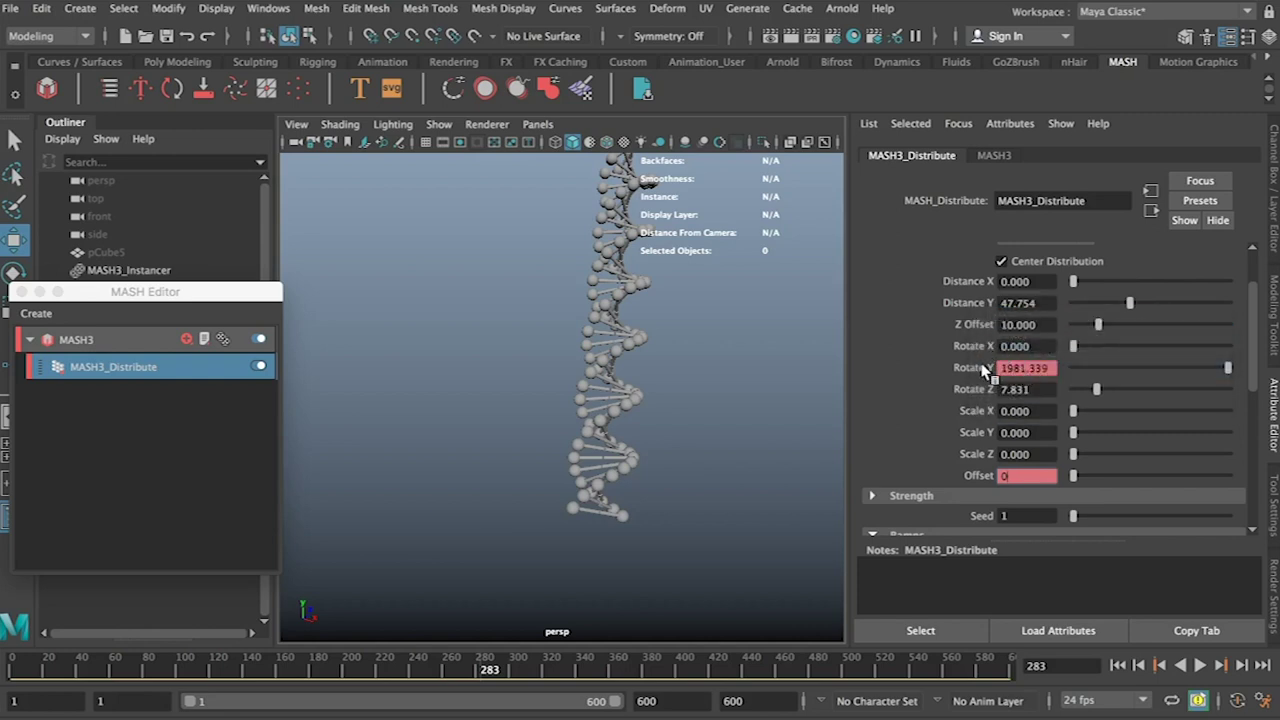
# Step: Break Rotate Y's animation connection and select MASH3 in the MASH Editor
pyautogui.rightClick(985, 370)
pyautogui.click(1016, 436)
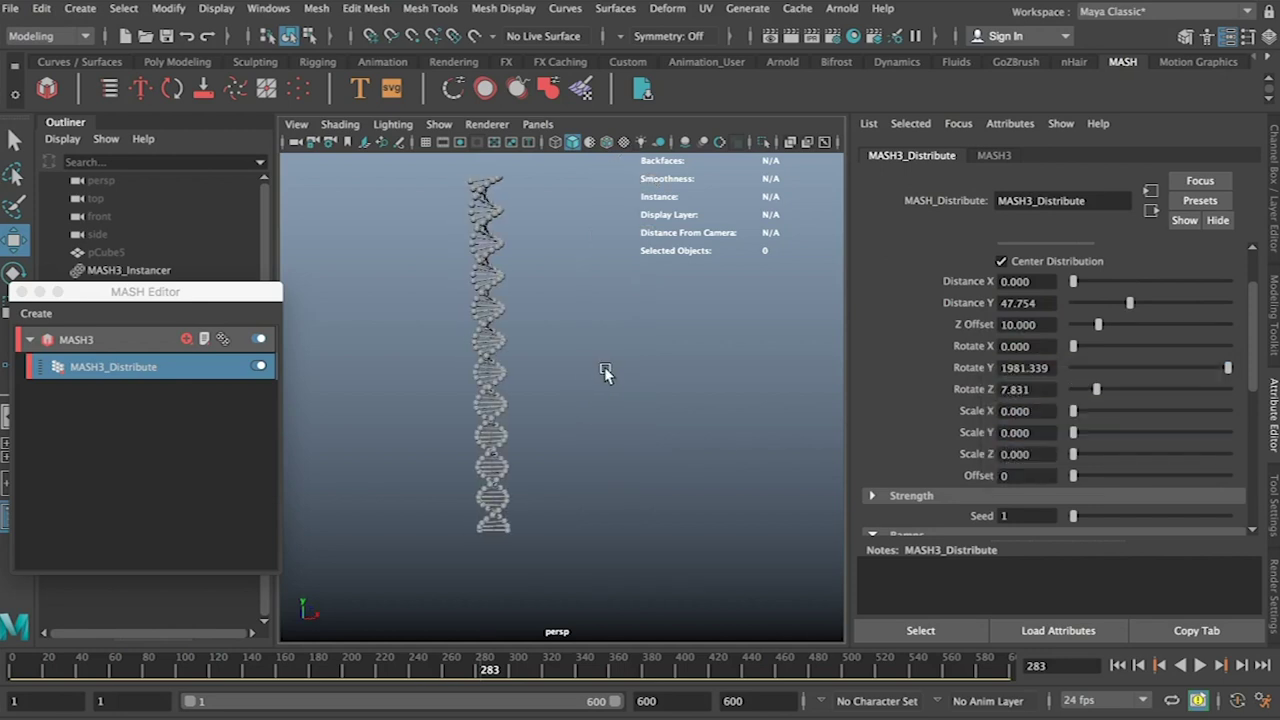
pyautogui.scroll(3, 675, 400)
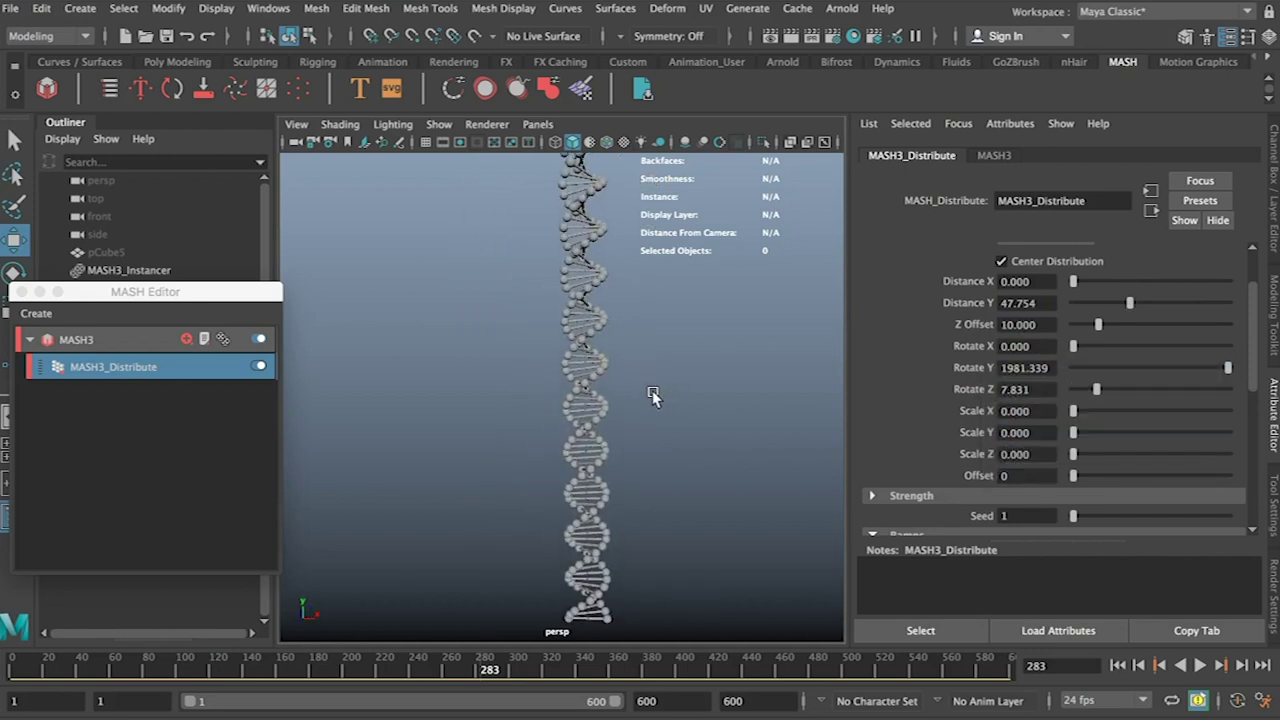
pyautogui.click(124, 341)
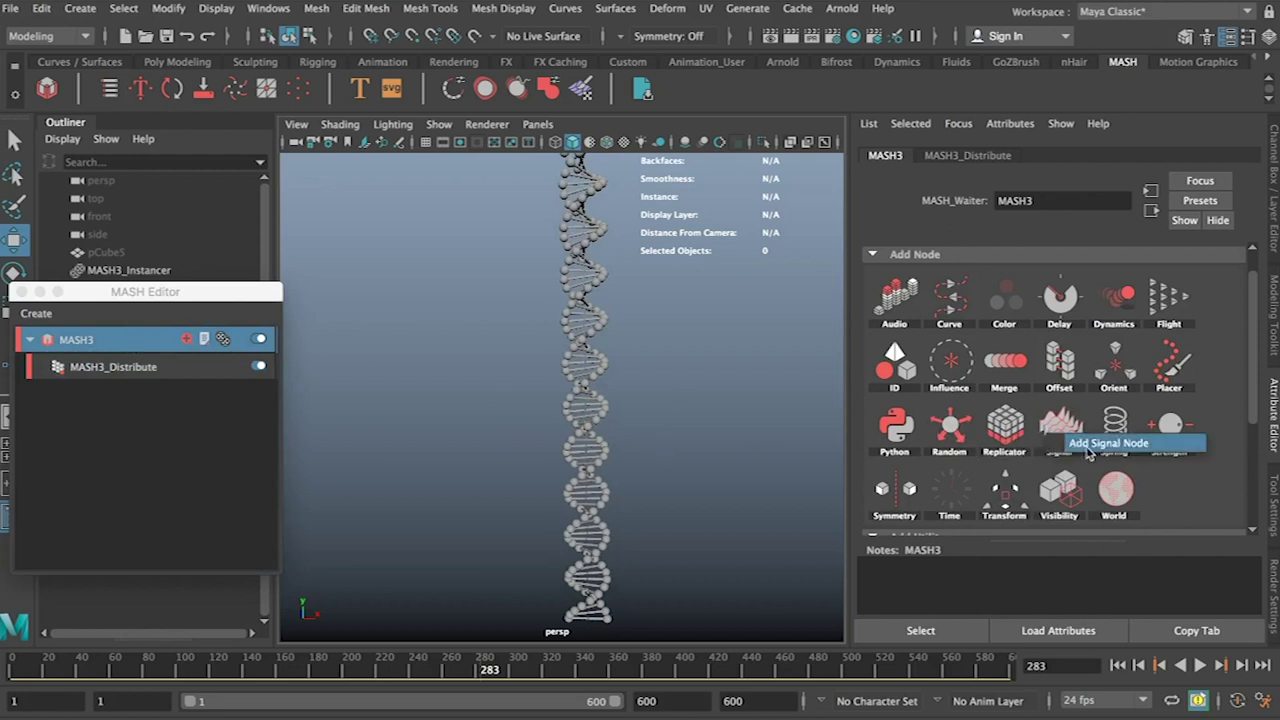
# Step: Add a Signal node to MASH3 and set its Position Y noise to 1
pyautogui.click(1060, 428)
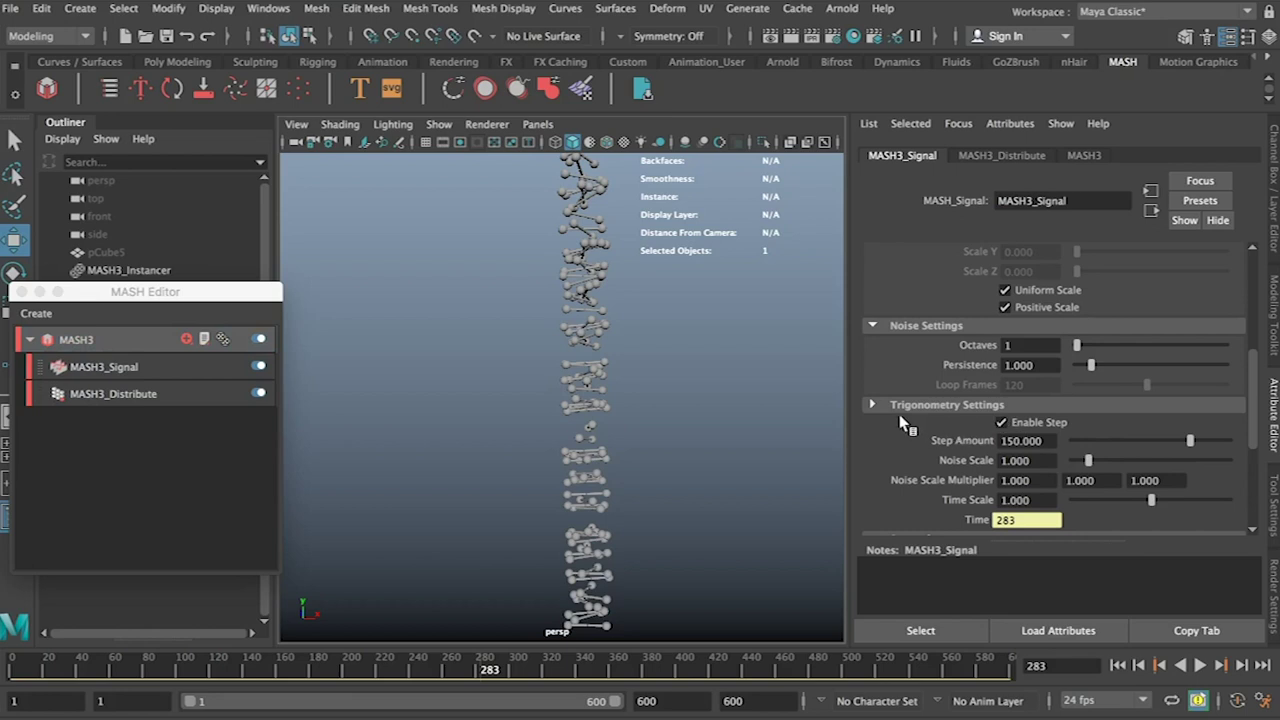
pyautogui.scroll(5, 900, 425)
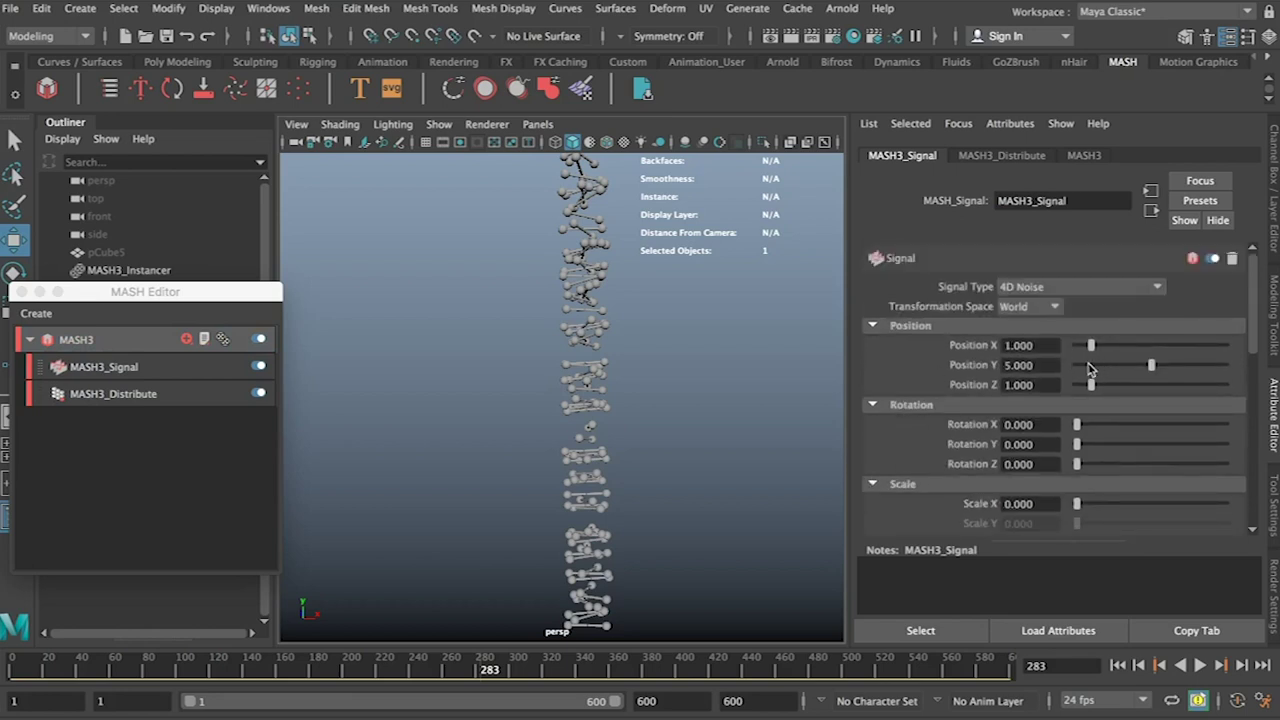
pyautogui.click(1025, 365)
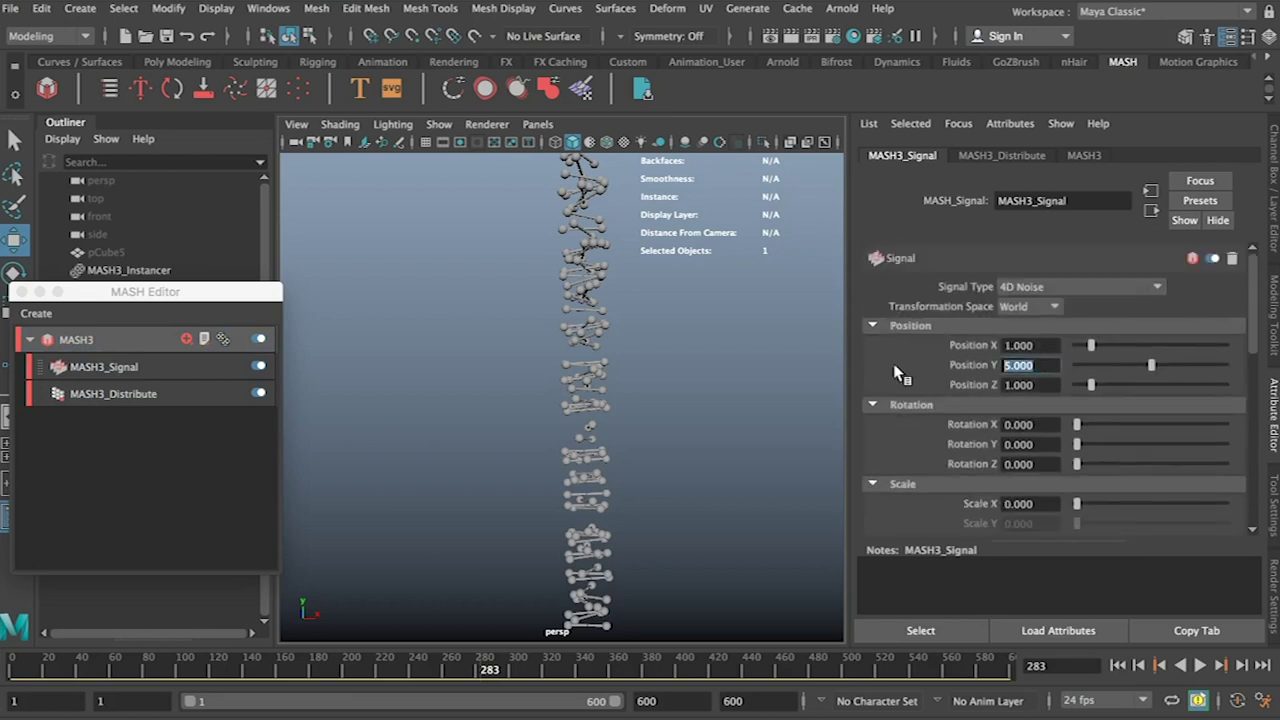
pyautogui.write('1')
pyautogui.click(1030, 385)
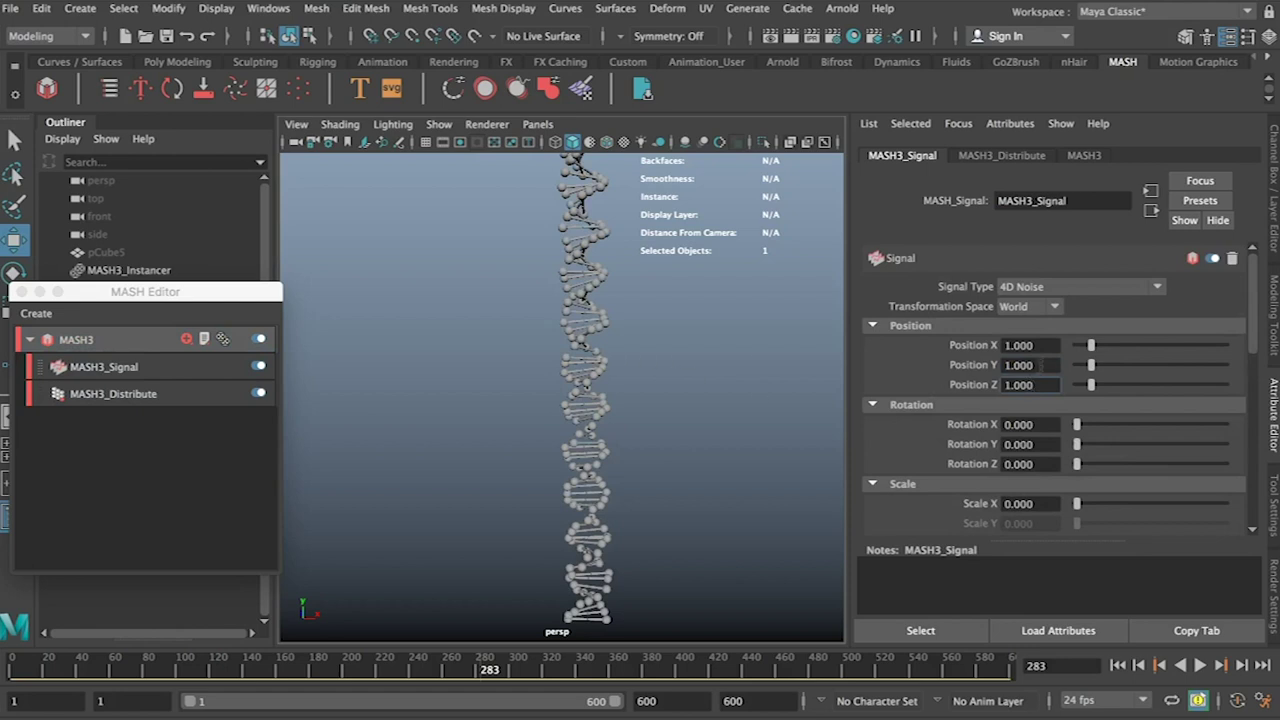
# Step: Set the signal's Position X, Y and Z noise amounts to 0.2
pyautogui.click(1045, 345)
pyautogui.write('0.2')
pyautogui.press('Return')
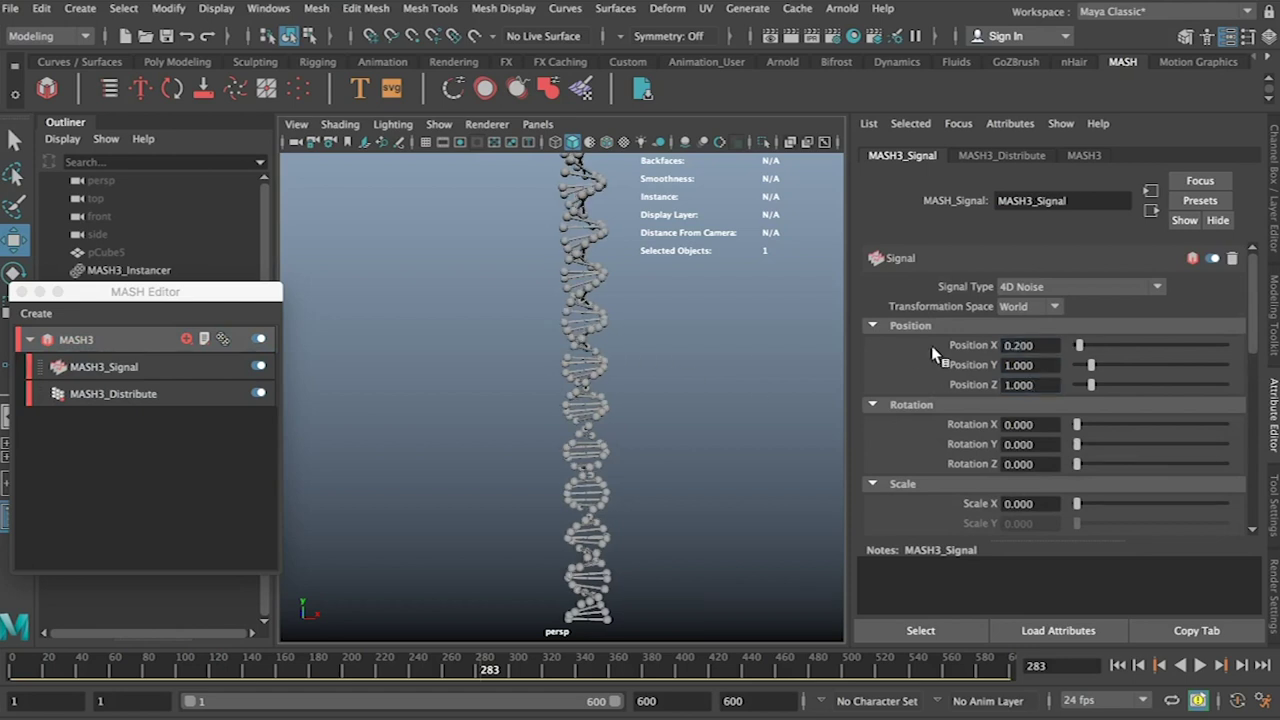
pyautogui.write('0.2')
pyautogui.press('Return')
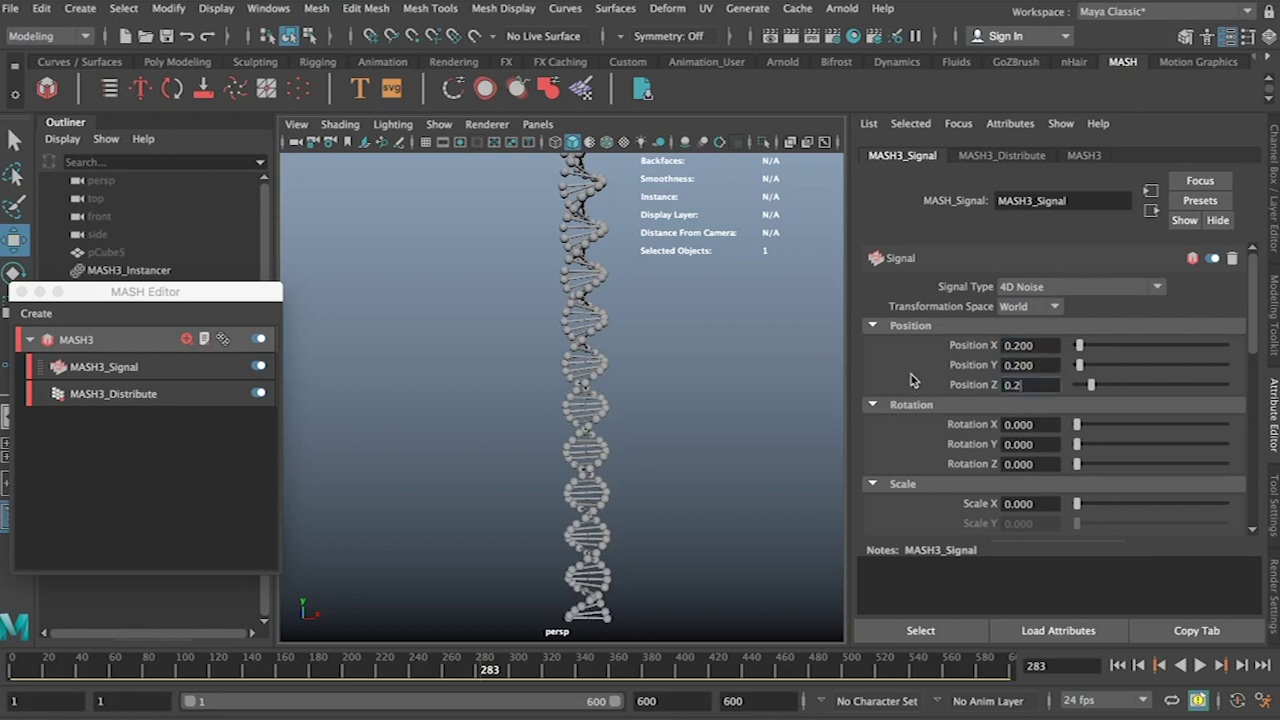
pyautogui.write('0.2')
pyautogui.press('Return')
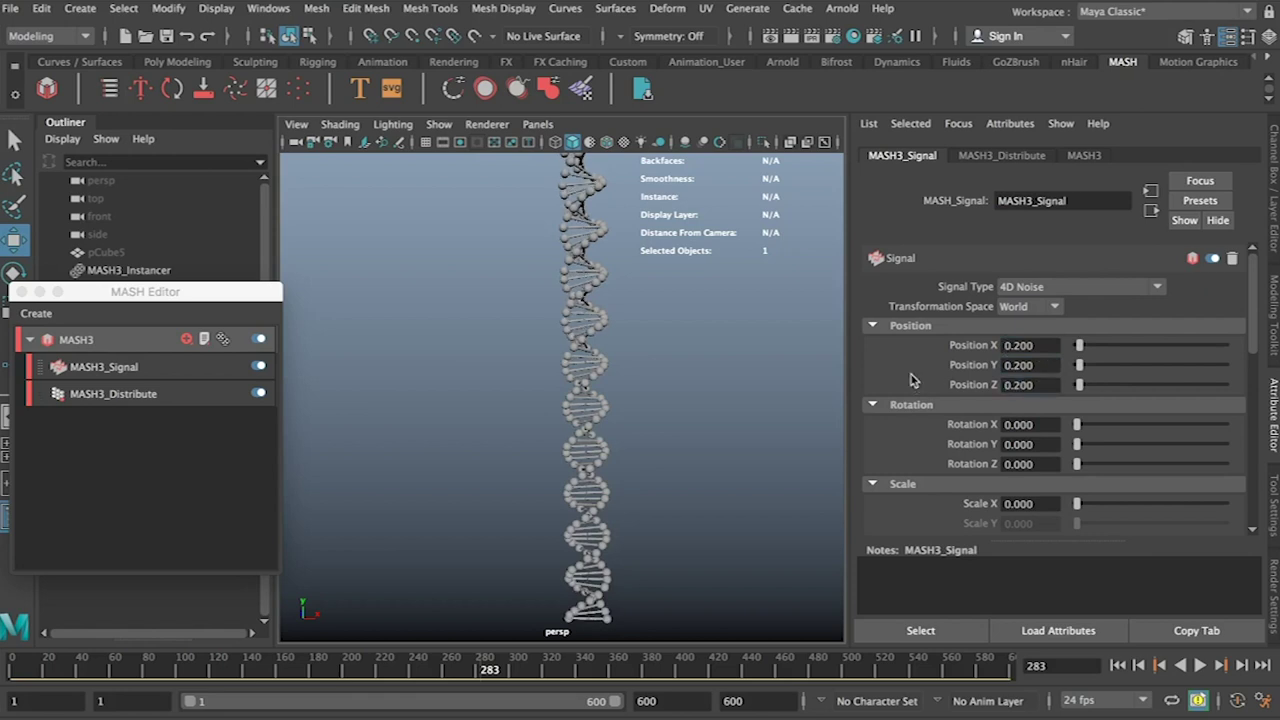
# Step: Preview playback, raise Noise Scale to about 2.9, then rewind to the first frame
pyautogui.click(1200, 666)
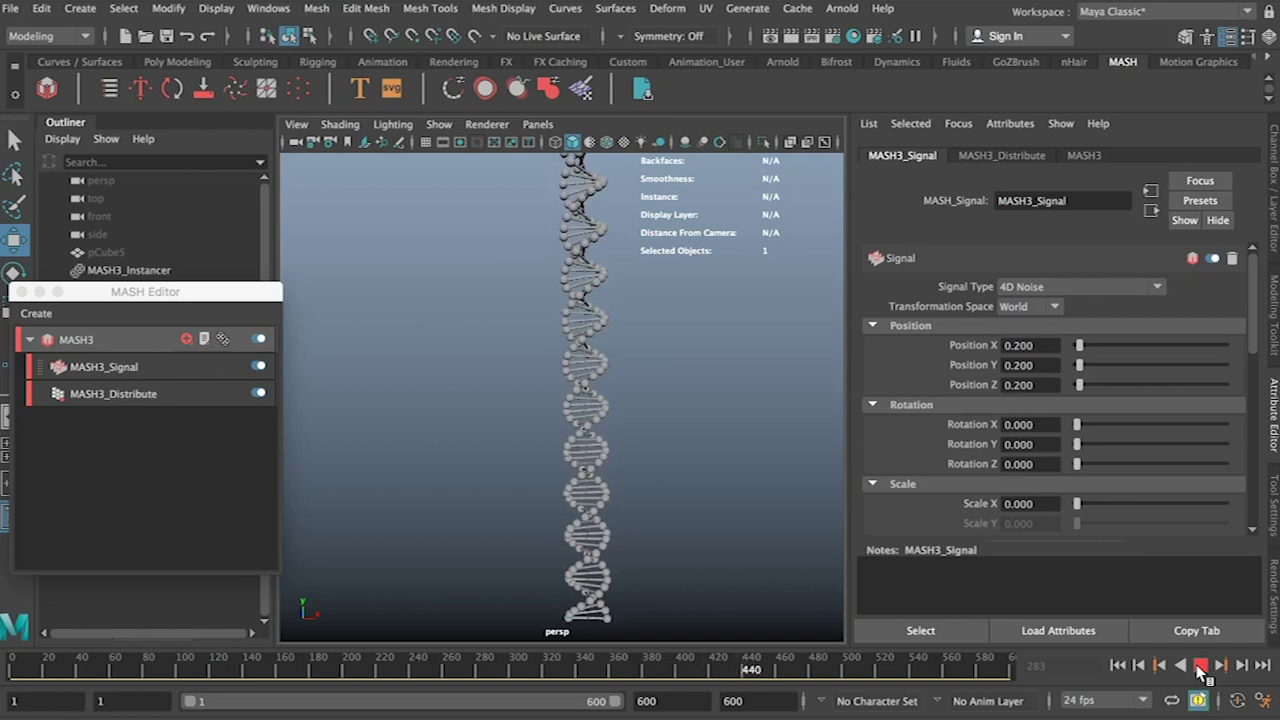
pyautogui.click(1200, 666)
pyautogui.scroll(-5, 915, 533)
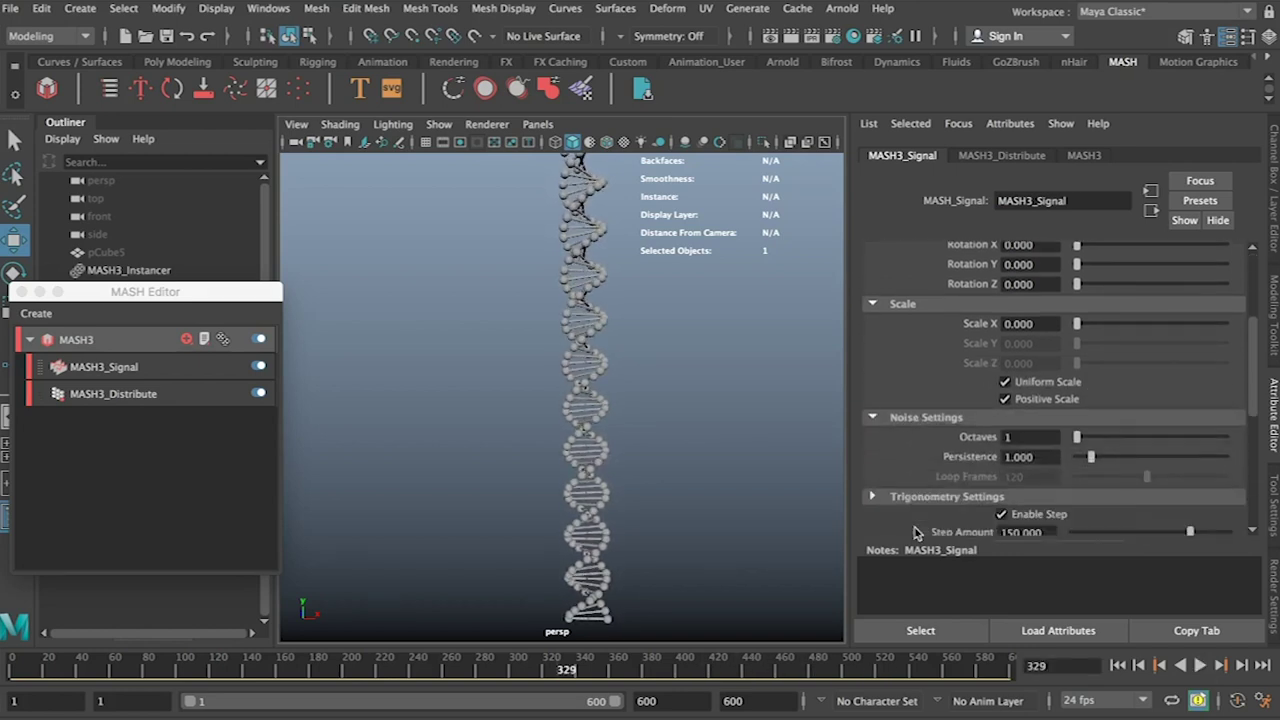
pyautogui.scroll(-4, 915, 533)
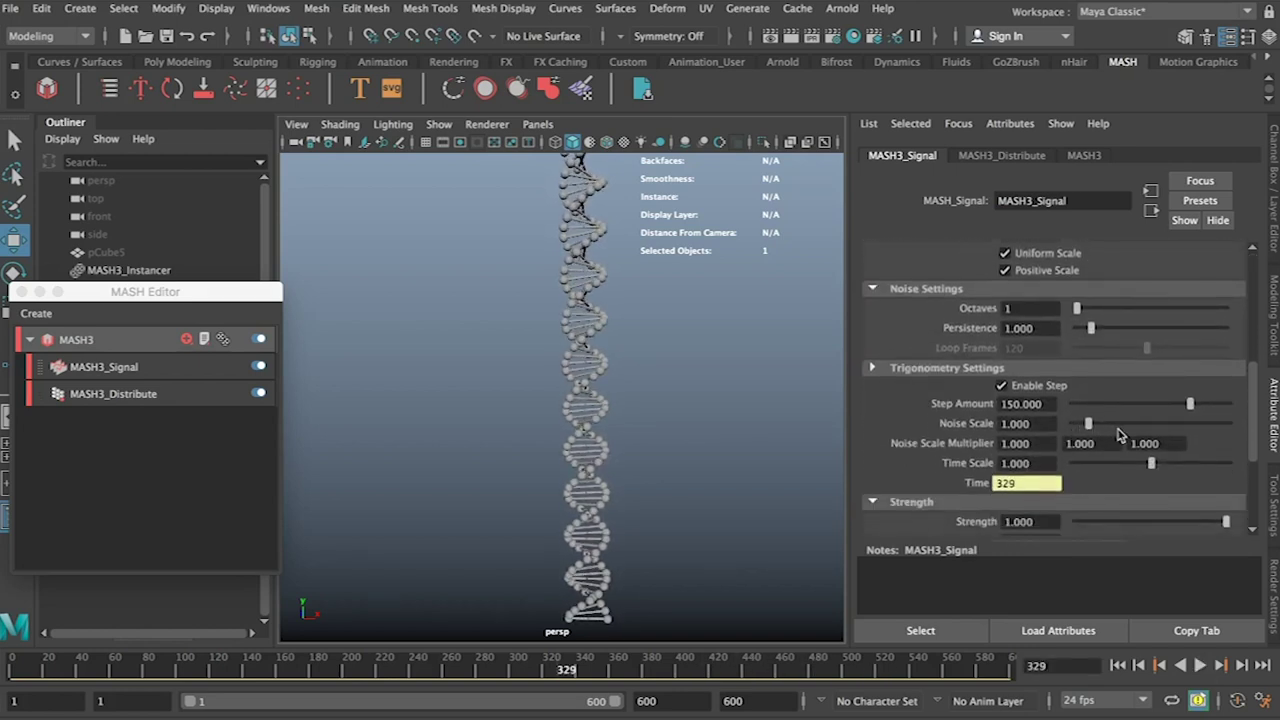
pyautogui.click(1118, 424)
pyautogui.click(1203, 668)
pyautogui.click(1201, 667)
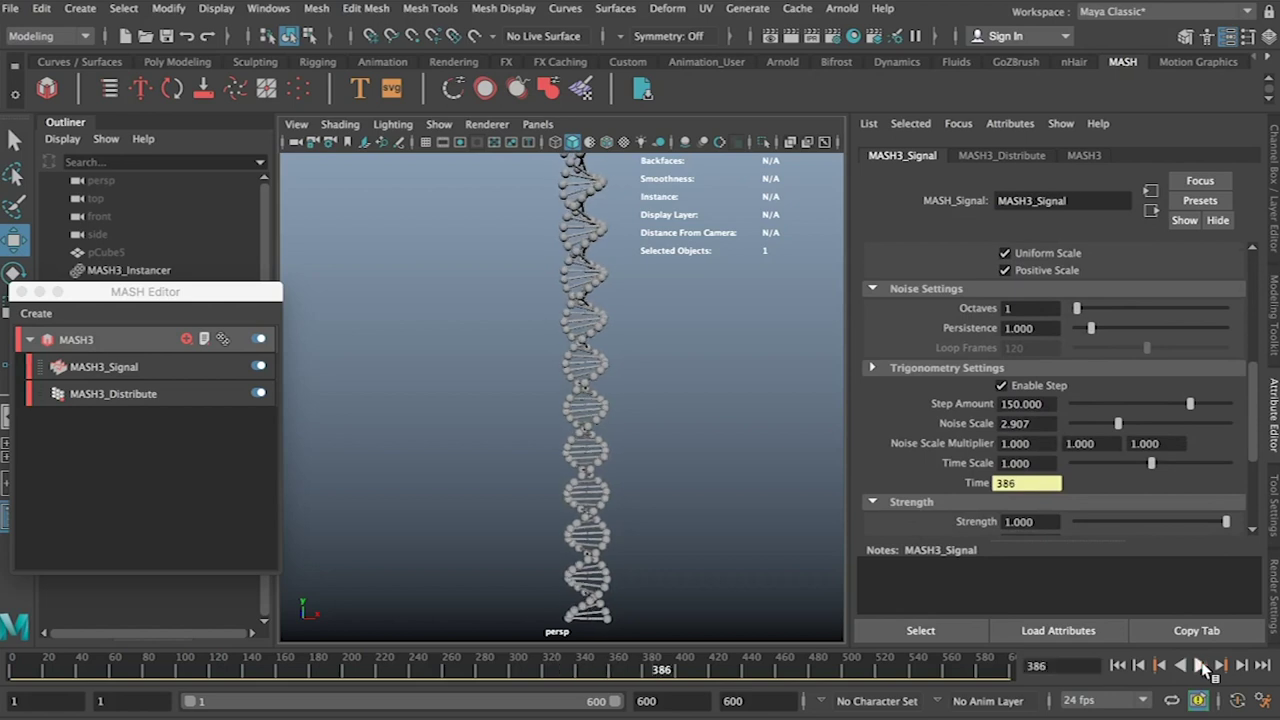
pyautogui.click(1118, 667)
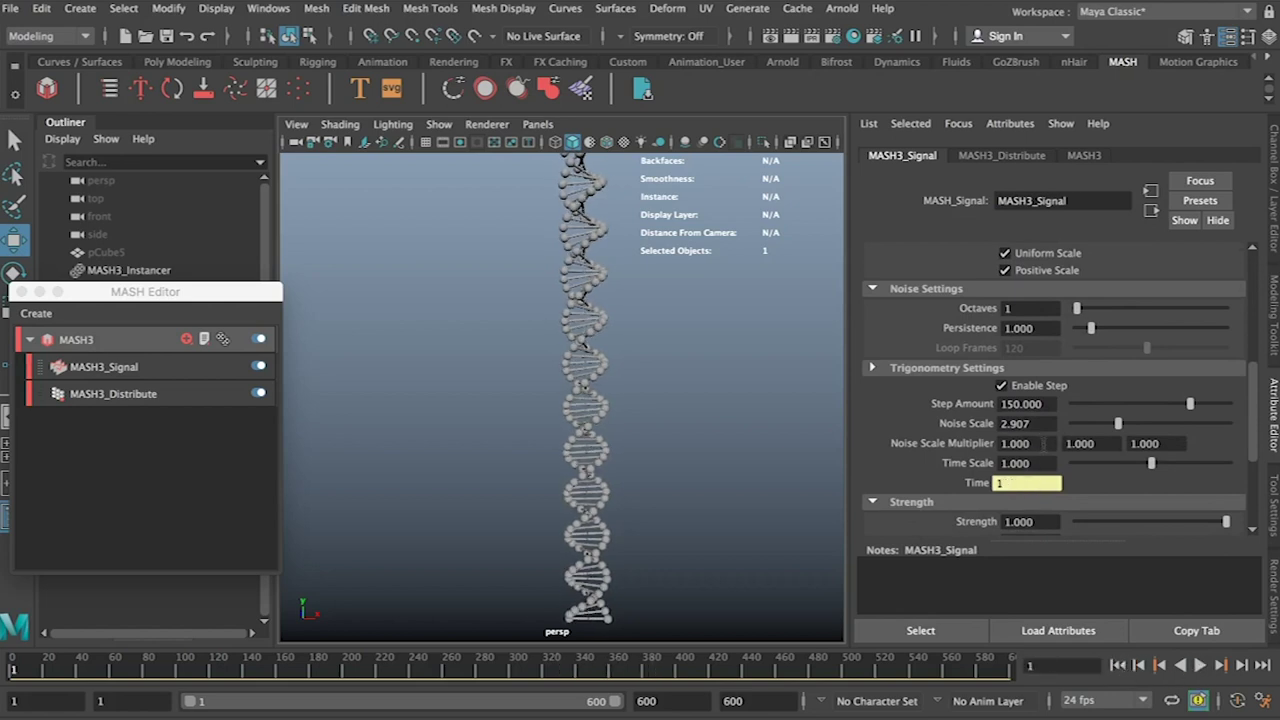
# Step: Edit the Noise Scale Multiplier, lower Noise Scale to 0.233, and replay the preview
pyautogui.click(1014, 443)
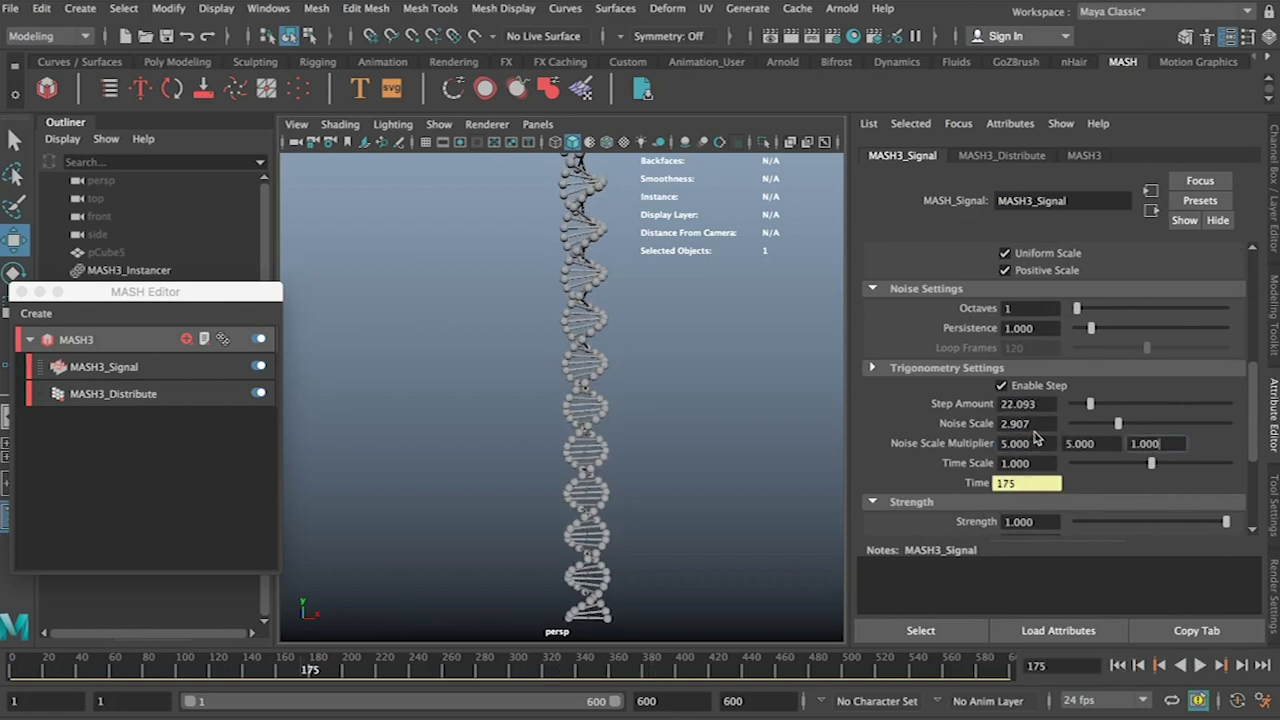
pyautogui.moveTo(1073, 432); pyautogui.dragTo(1077, 431)
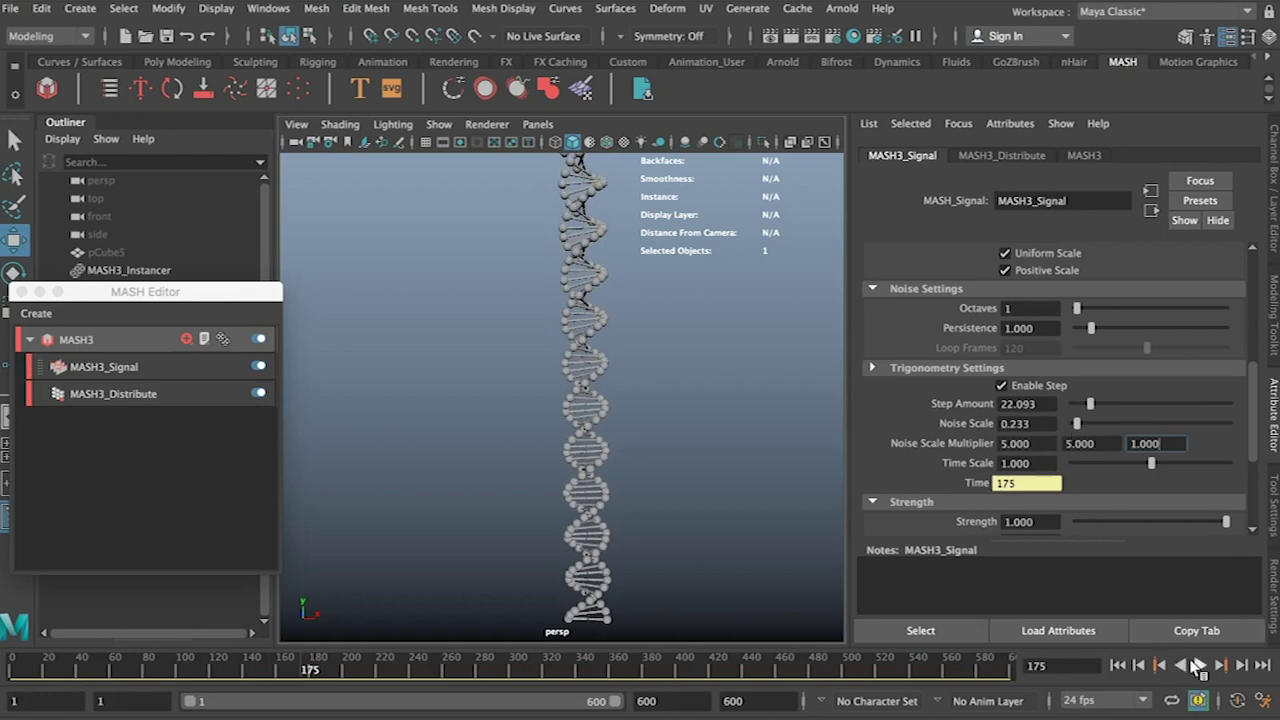
pyautogui.click(1198, 667)
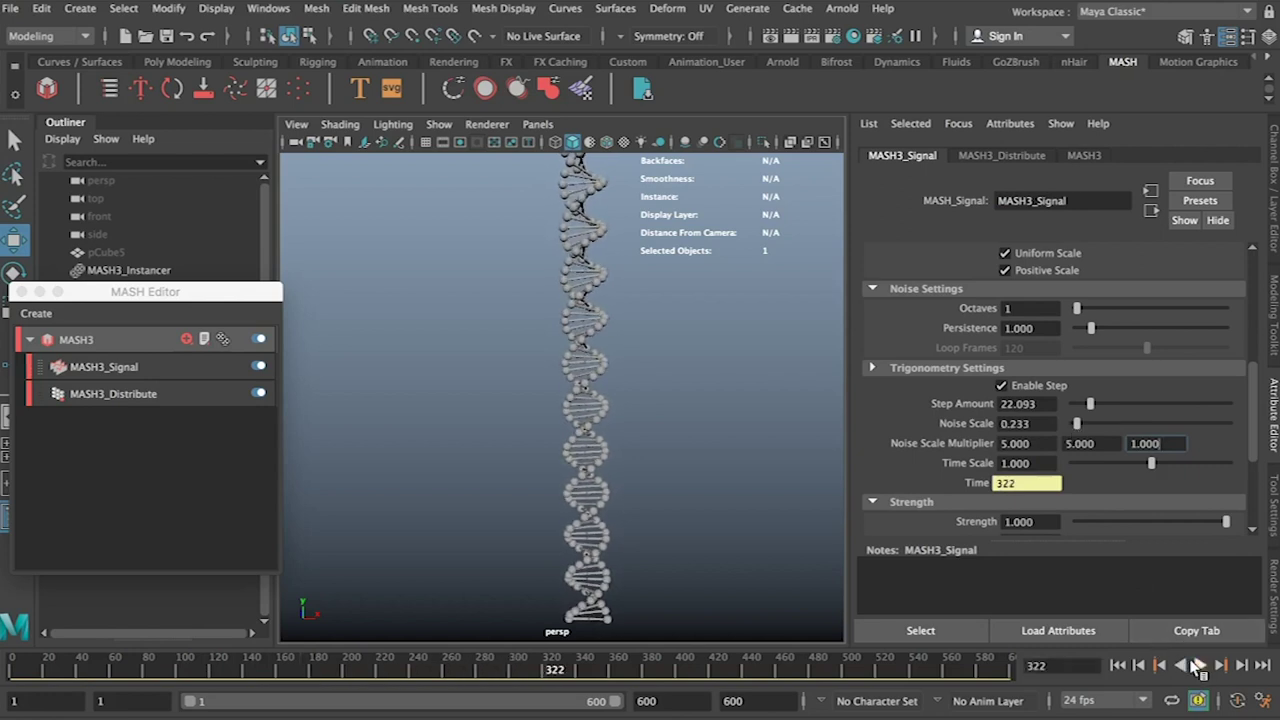
pyautogui.scroll(-5, 924, 461)
pyautogui.scroll(10, 924, 461)
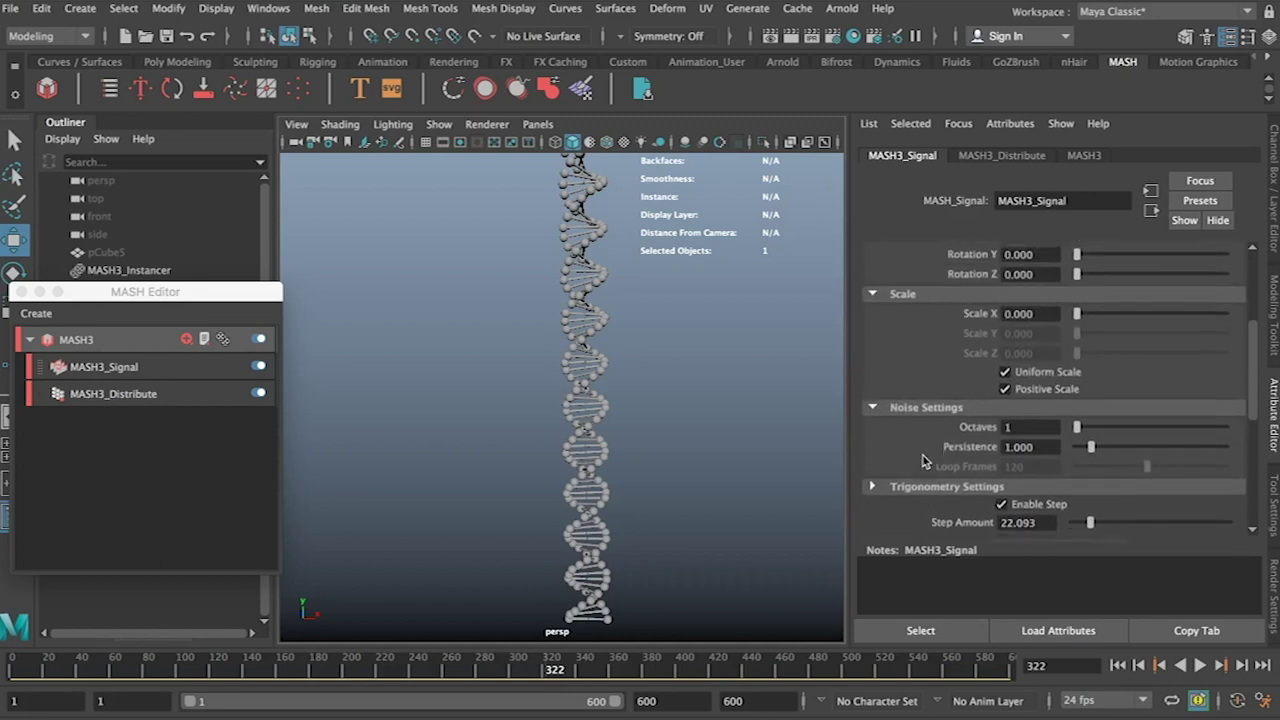
pyautogui.scroll(3, 924, 461)
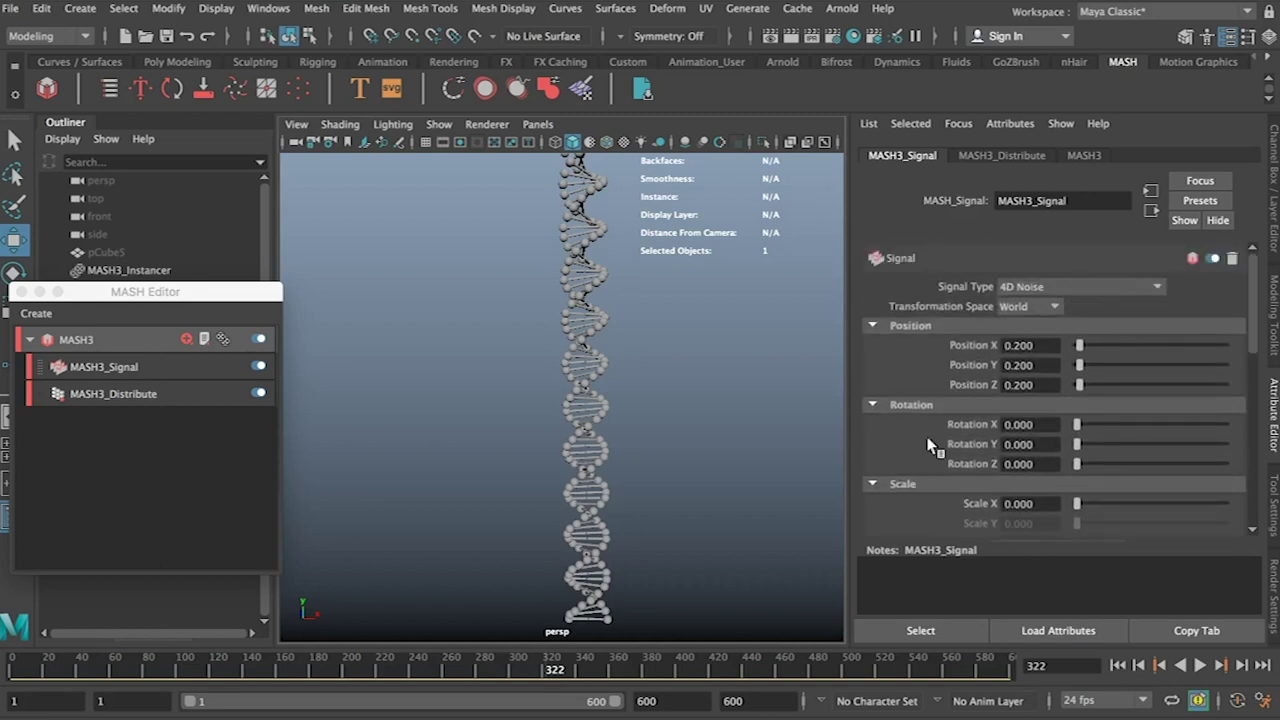
# Step: Switch the signal type to Fractional Brownian Motion and start playback
pyautogui.click(1100, 290)
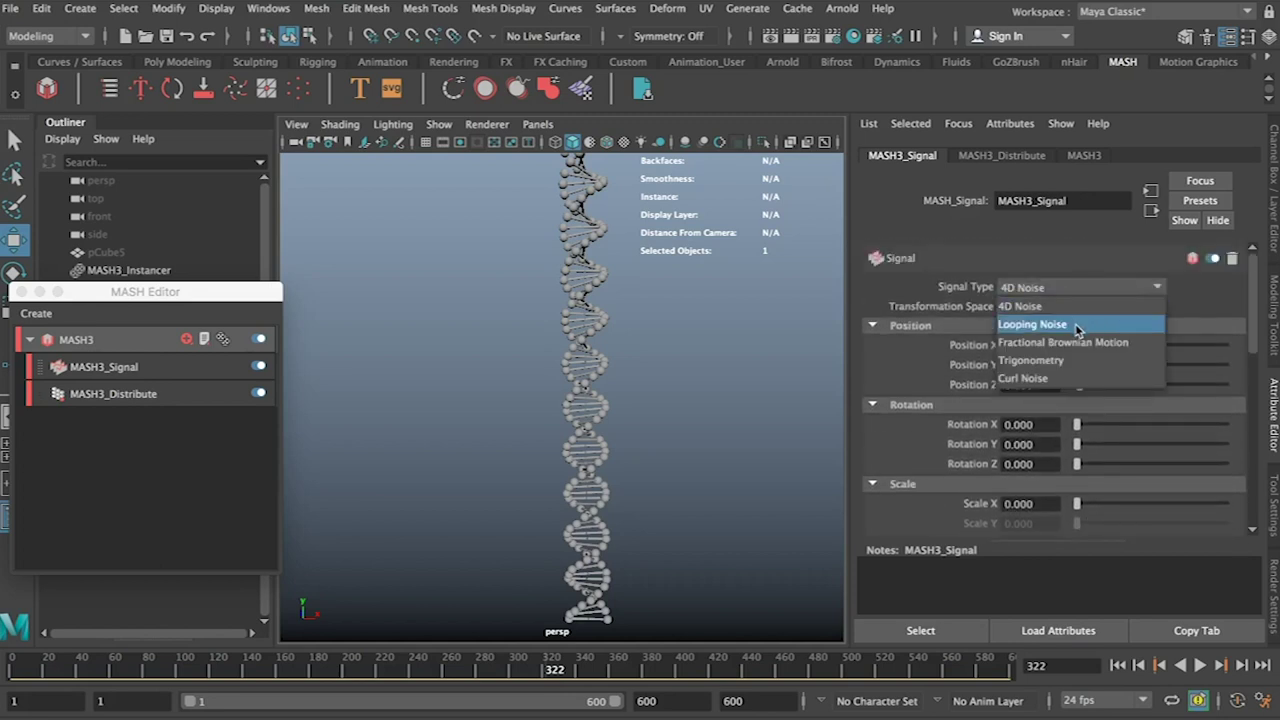
pyautogui.click(1060, 342)
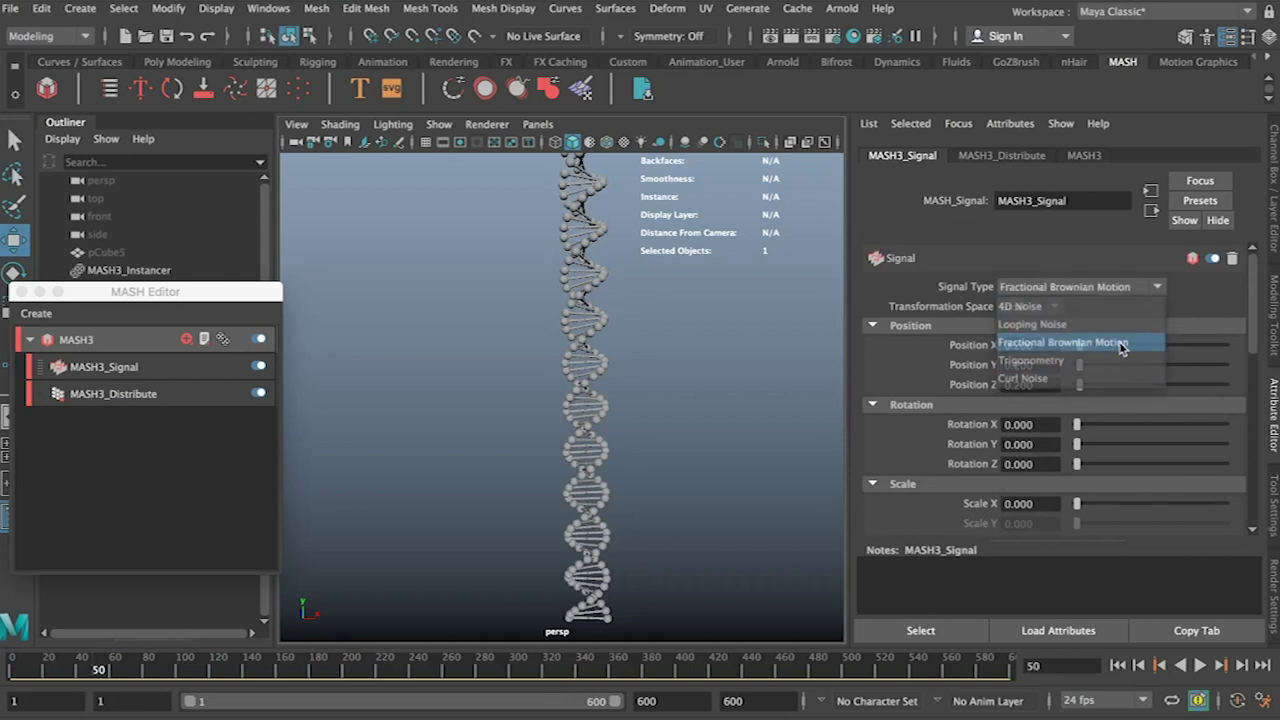
pyautogui.click(1203, 665)
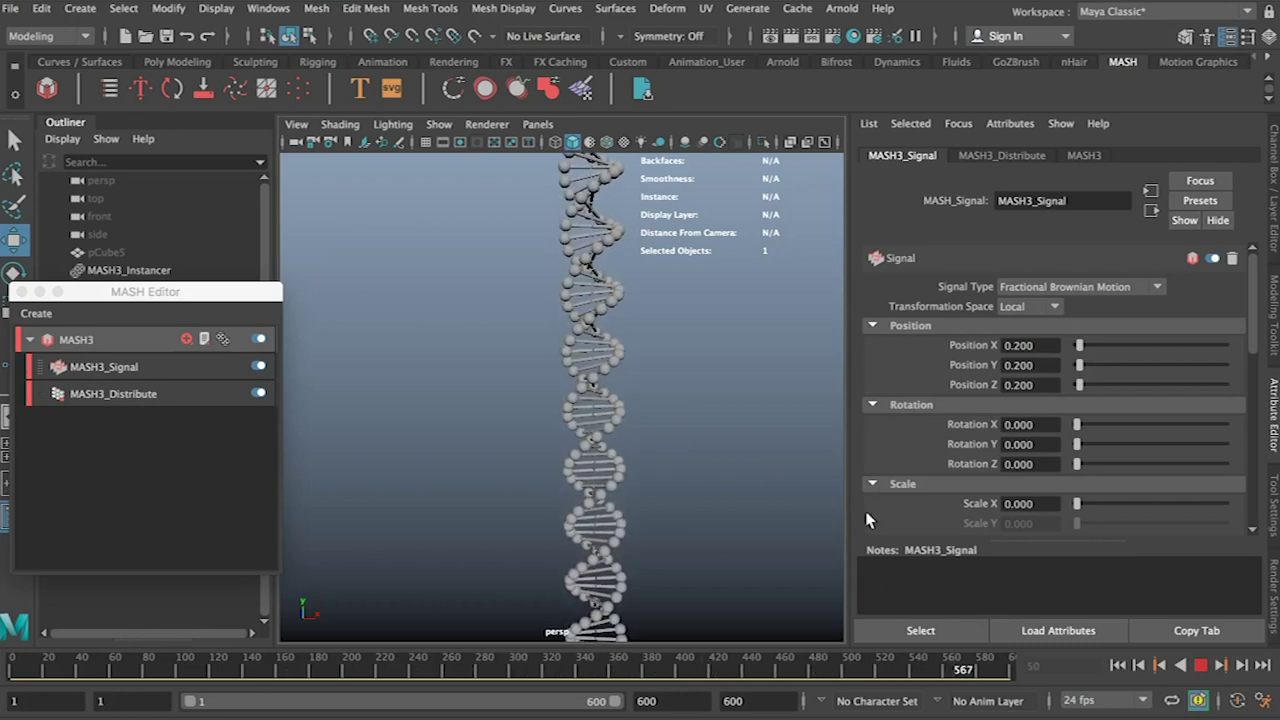
# Step: Tune position strengths to X 0.732, Y 1.280, Z 0.915, then stop playback
pyautogui.moveTo(1086, 366); pyautogui.dragTo(1097, 366)
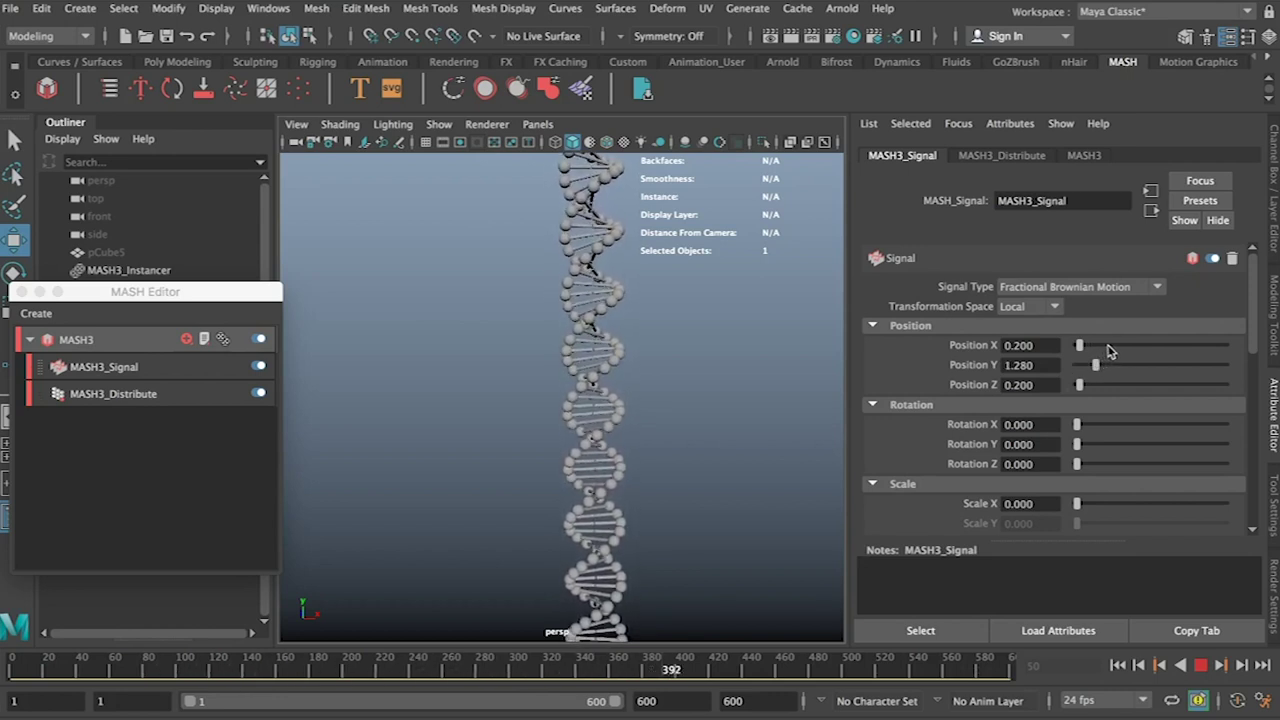
pyautogui.click(1107, 346)
pyautogui.moveTo(1109, 348); pyautogui.dragTo(1089, 348)
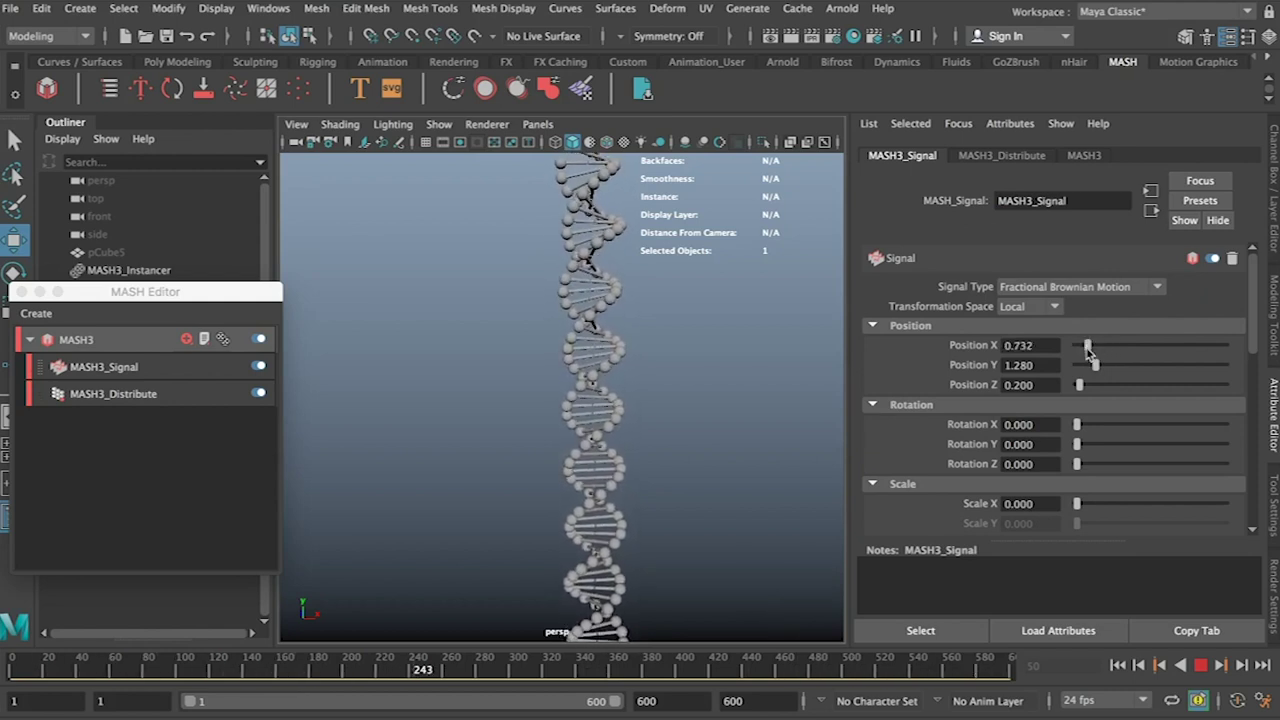
pyautogui.click(1097, 387)
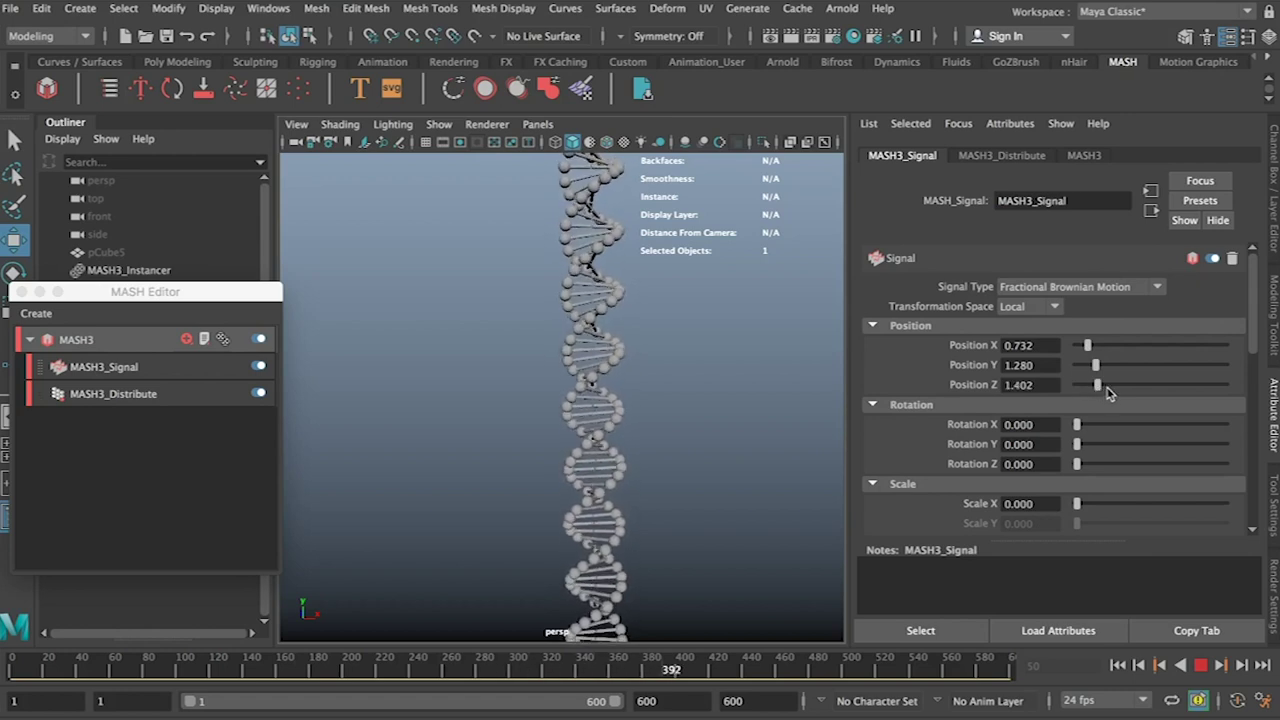
pyautogui.click(1110, 387)
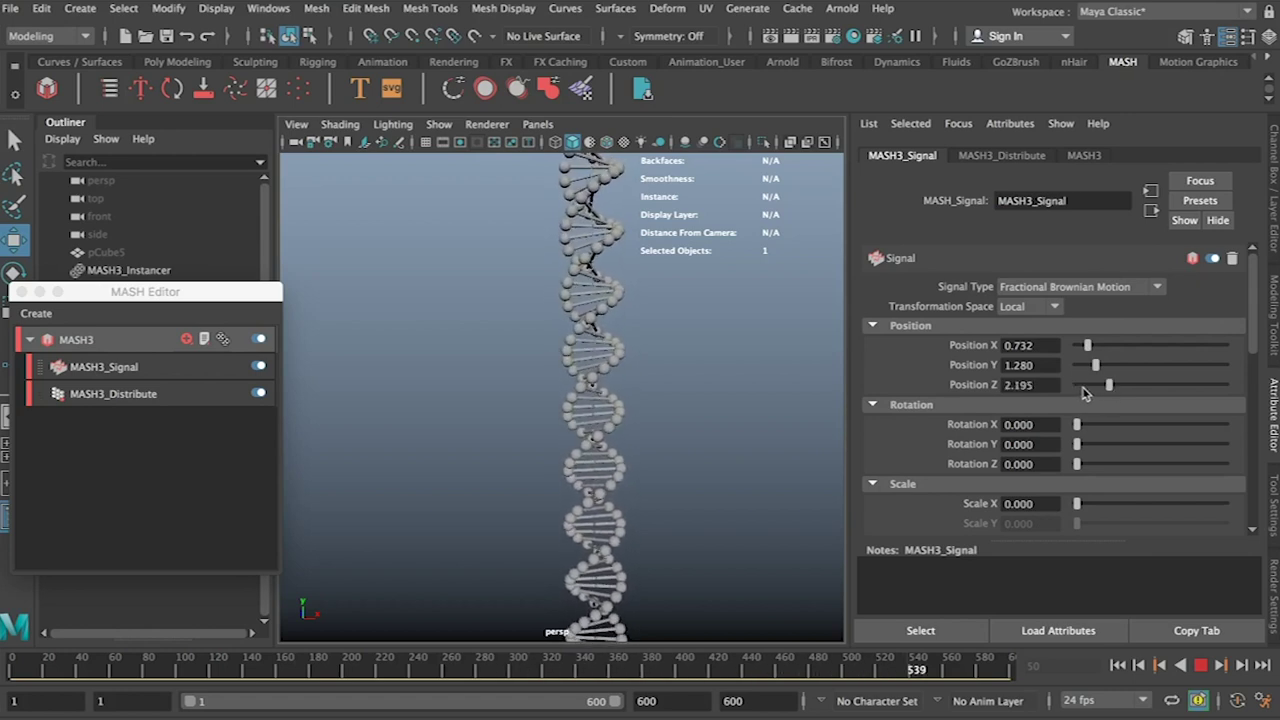
pyautogui.click(1090, 387)
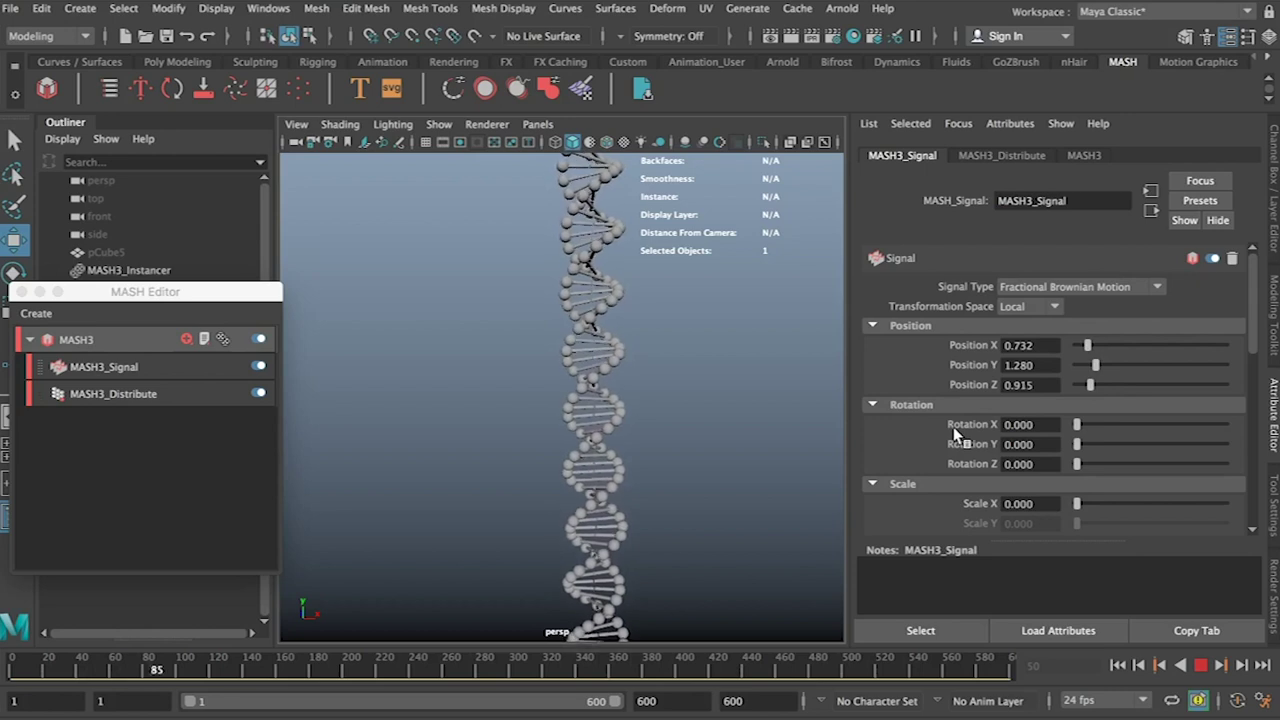
pyautogui.scroll(-5, 955, 433)
pyautogui.click(1200, 666)
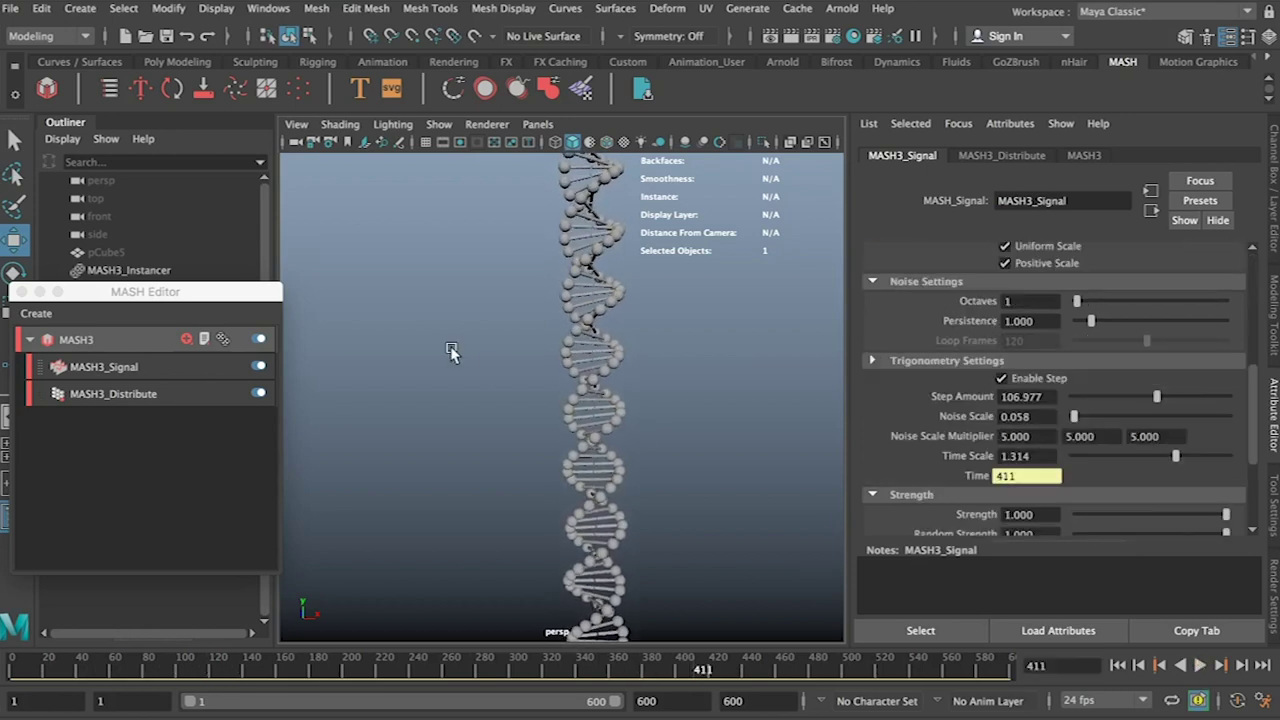
# Step: Duplicate the MASH3 network as MASH4 and select MASH4
pyautogui.rightClick(96, 345)
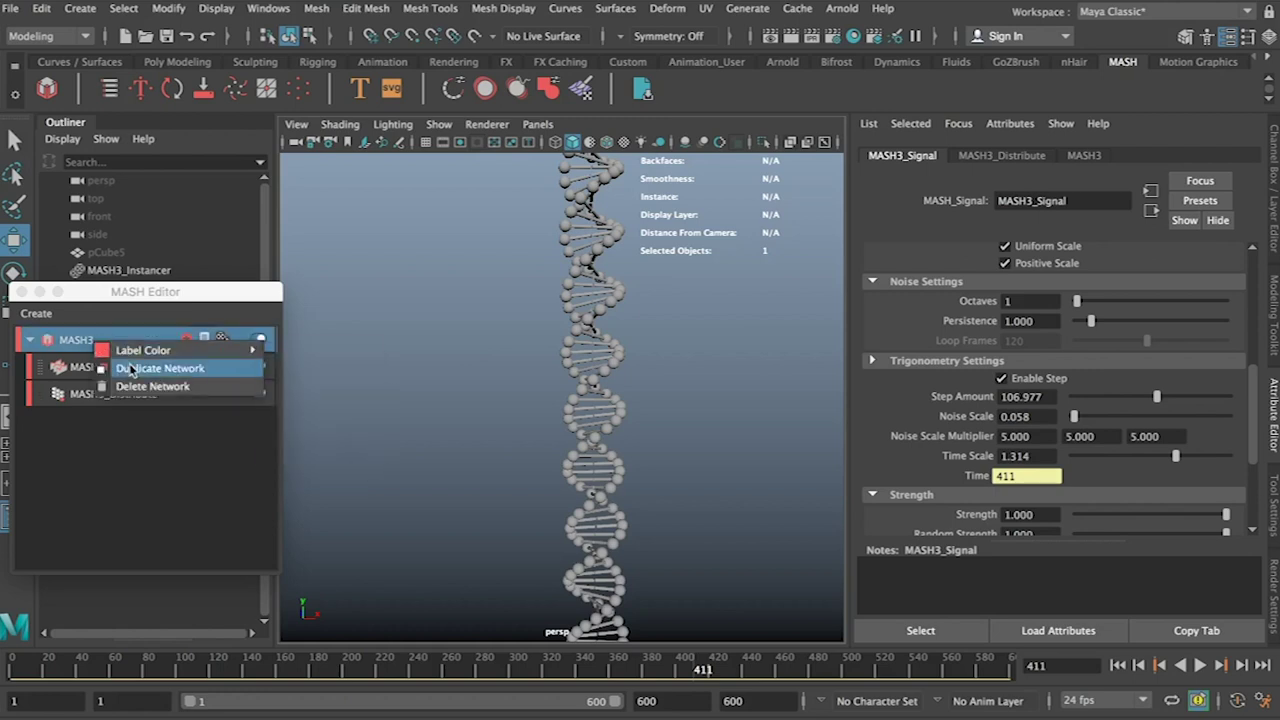
pyautogui.click(131, 370)
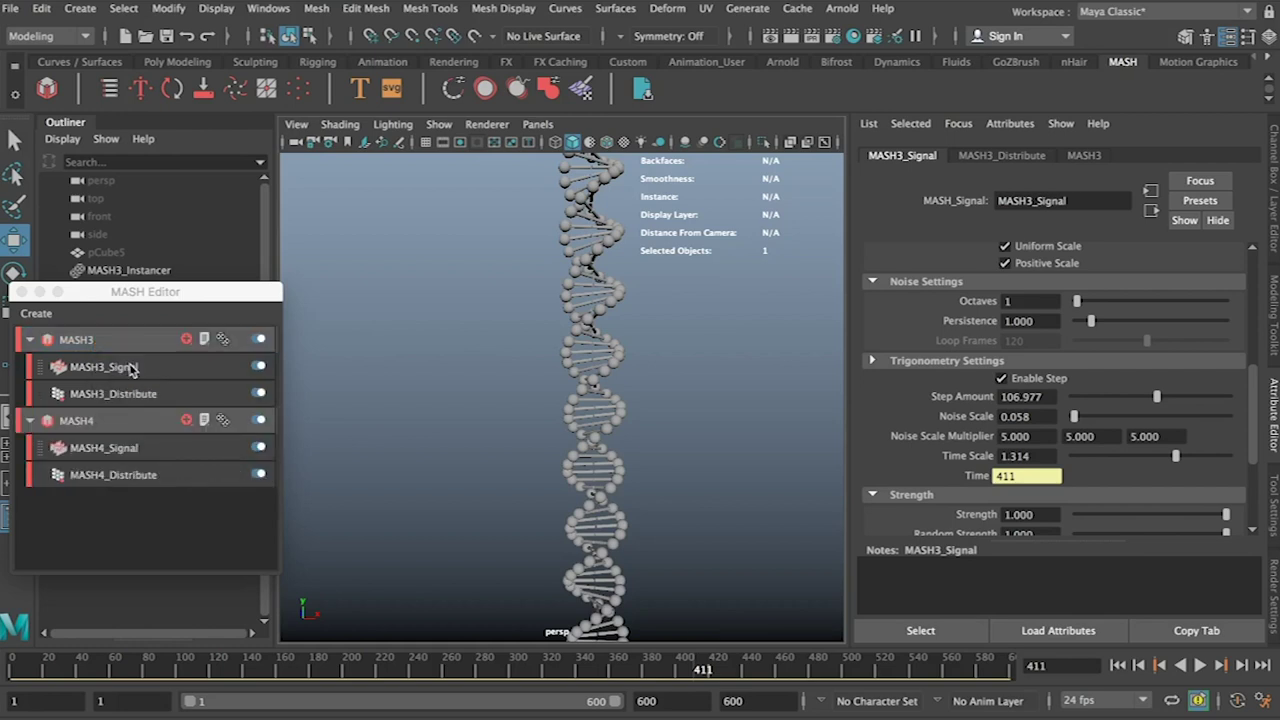
pyautogui.click(111, 428)
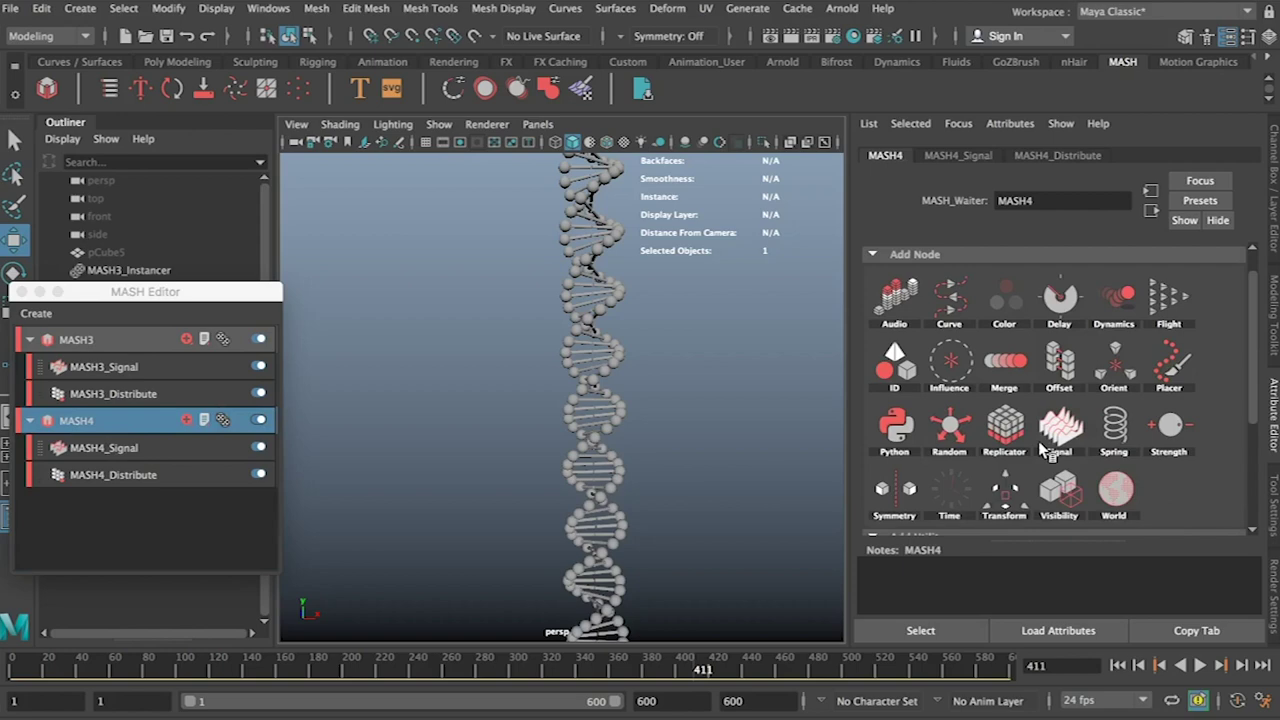
# Step: Add a Transform node to MASH4 and bring up its Controller options
pyautogui.moveTo(1042, 451)
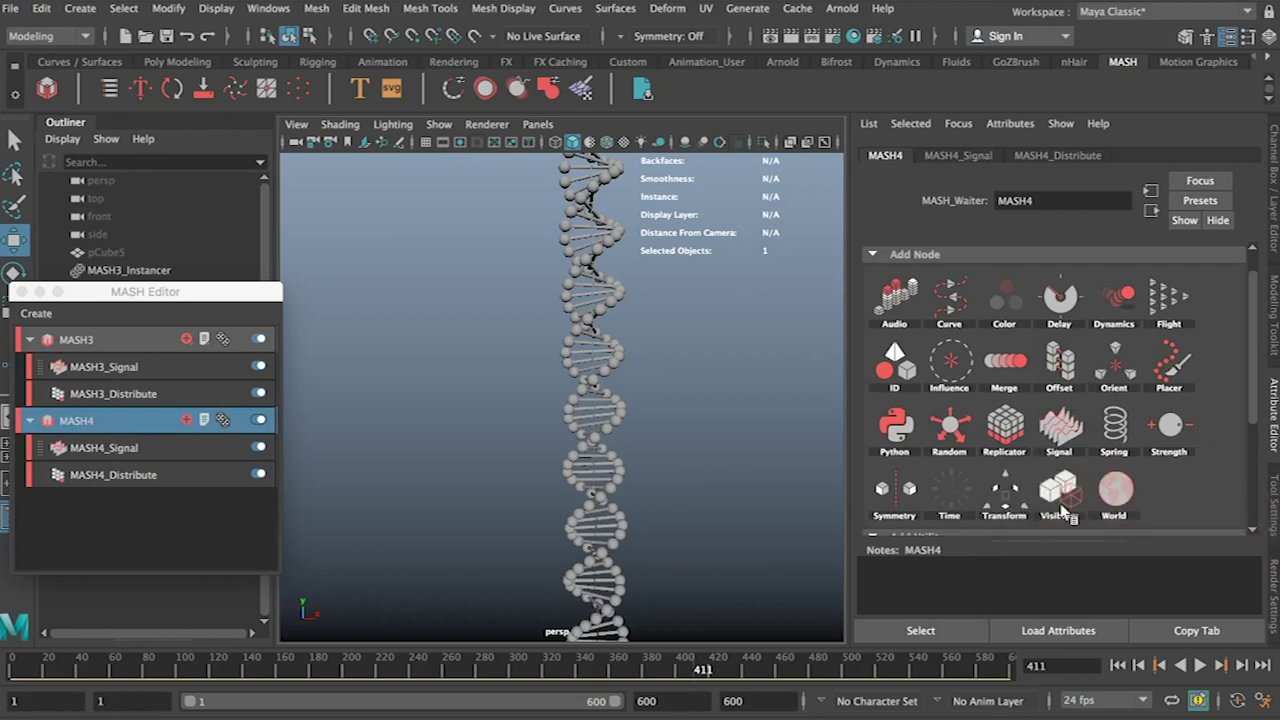
pyautogui.click(1003, 497)
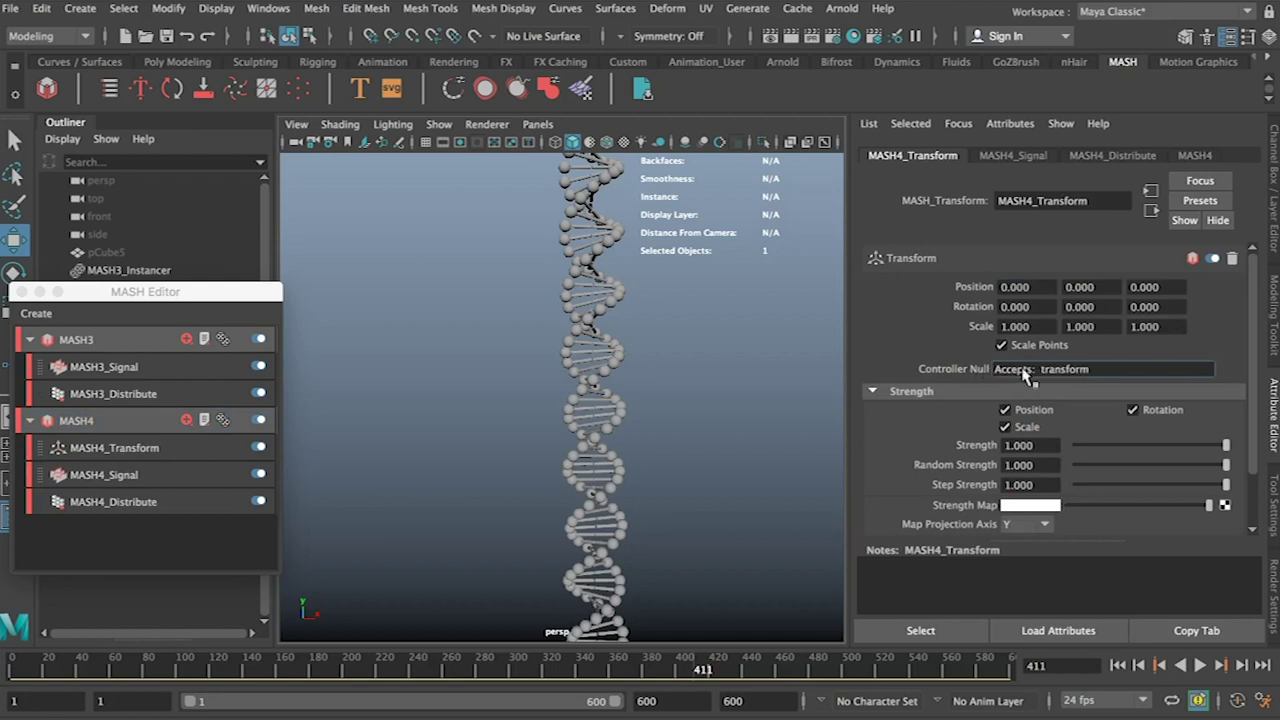
pyautogui.rightClick(1025, 371)
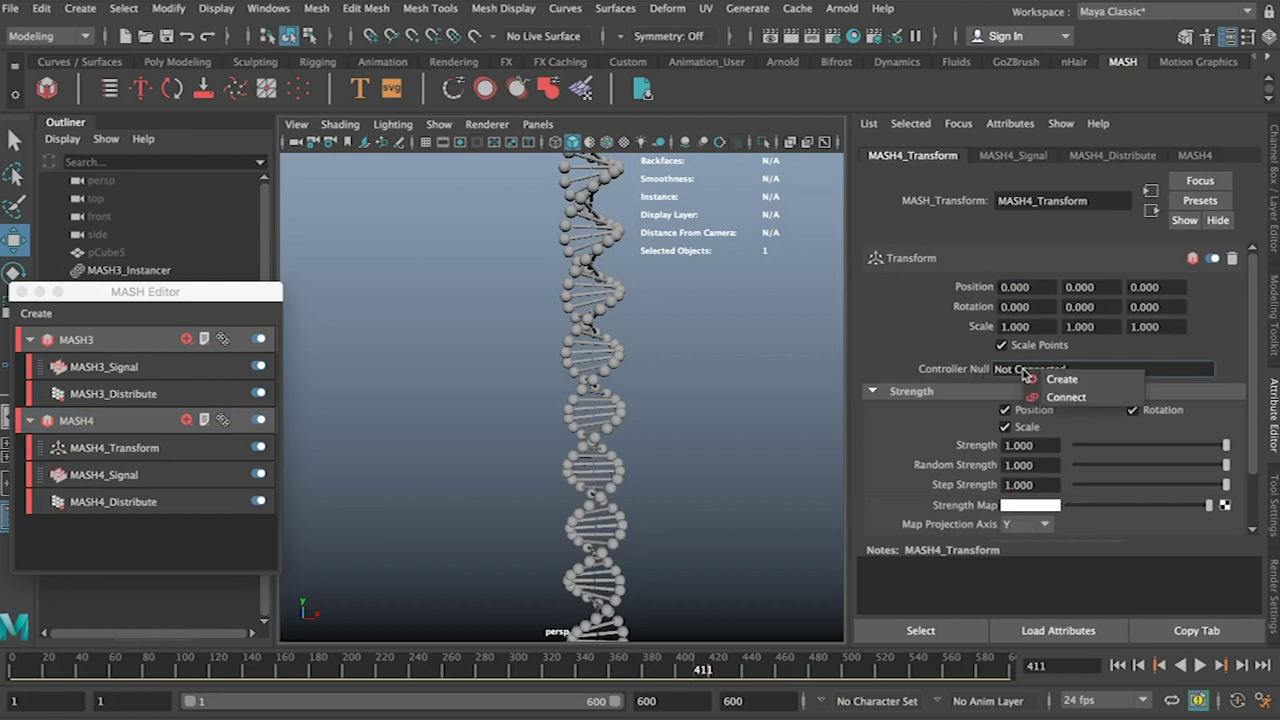
# Step: Create a controller locator, then move and rotate it to shift and tilt the second helix left
pyautogui.click(1042, 381)
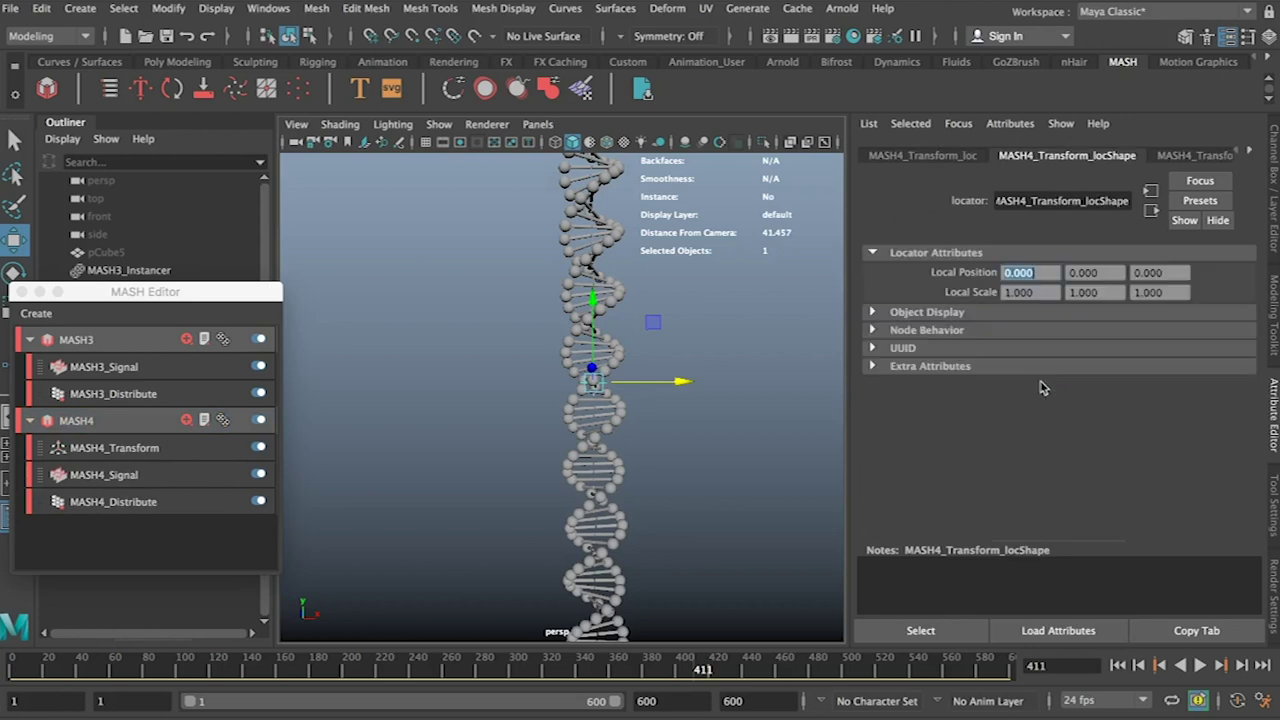
pyautogui.moveTo(690, 386); pyautogui.dragTo(538, 381)
pyautogui.press('e')
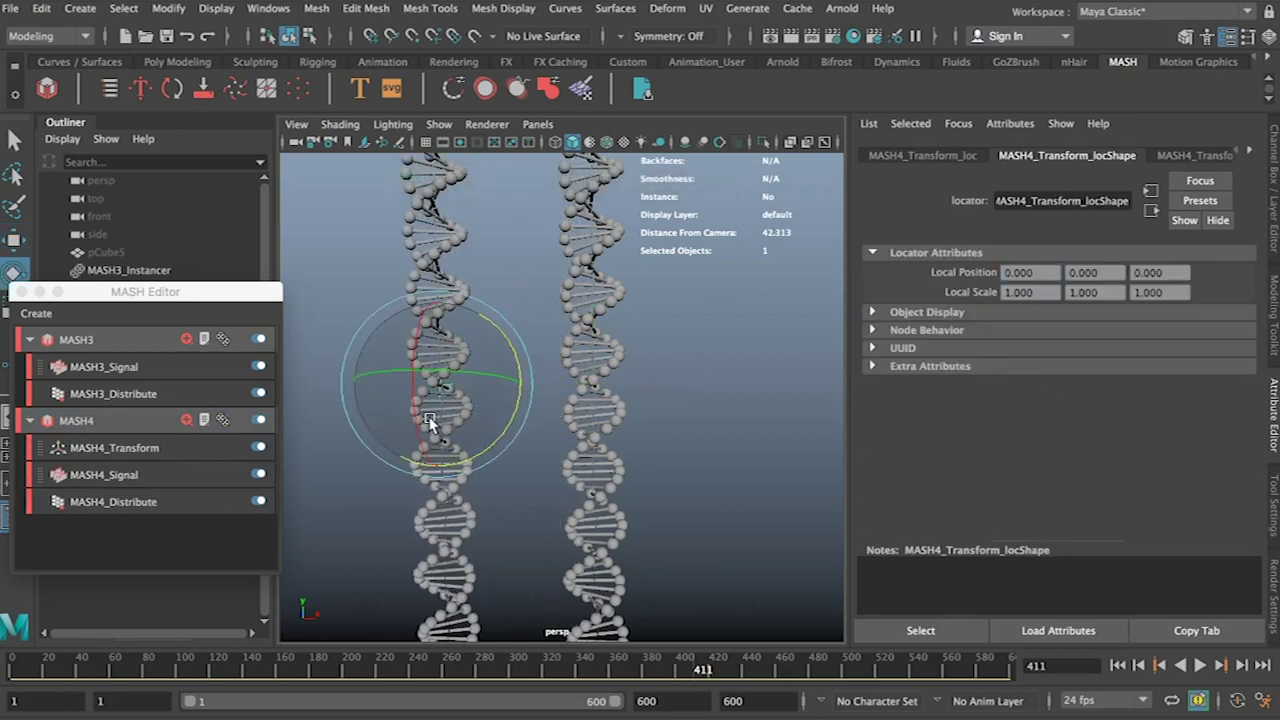
pyautogui.moveTo(464, 432); pyautogui.dragTo(484, 398)
pyautogui.press('w')
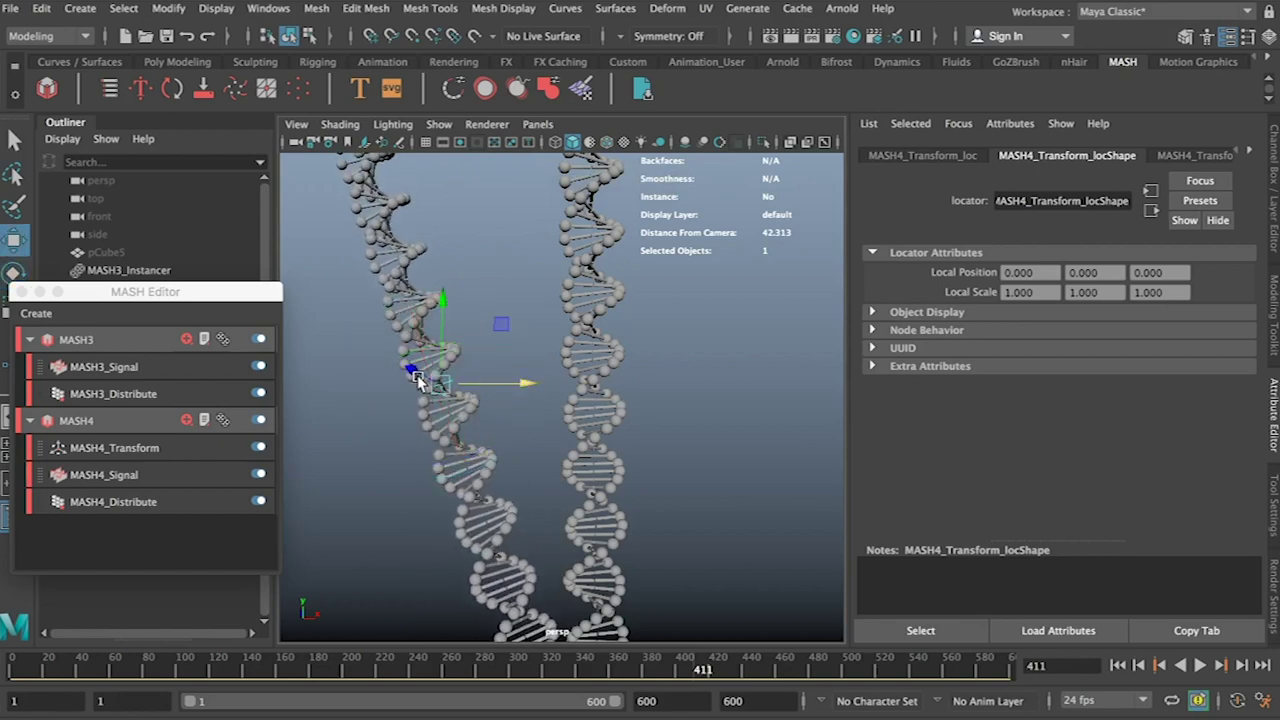
pyautogui.moveTo(413, 373); pyautogui.dragTo(325, 370)
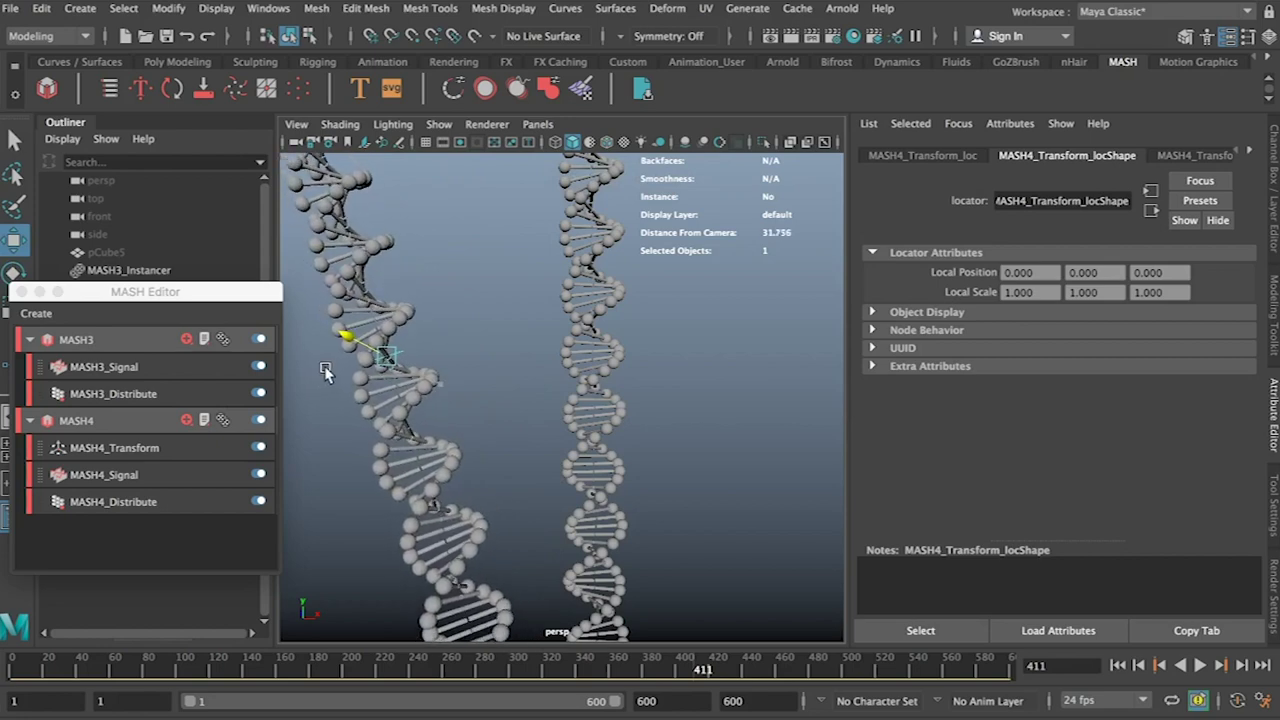
# Step: Play and stop the timeline, then view the MASH4_Signal settings
pyautogui.click(1117, 666)
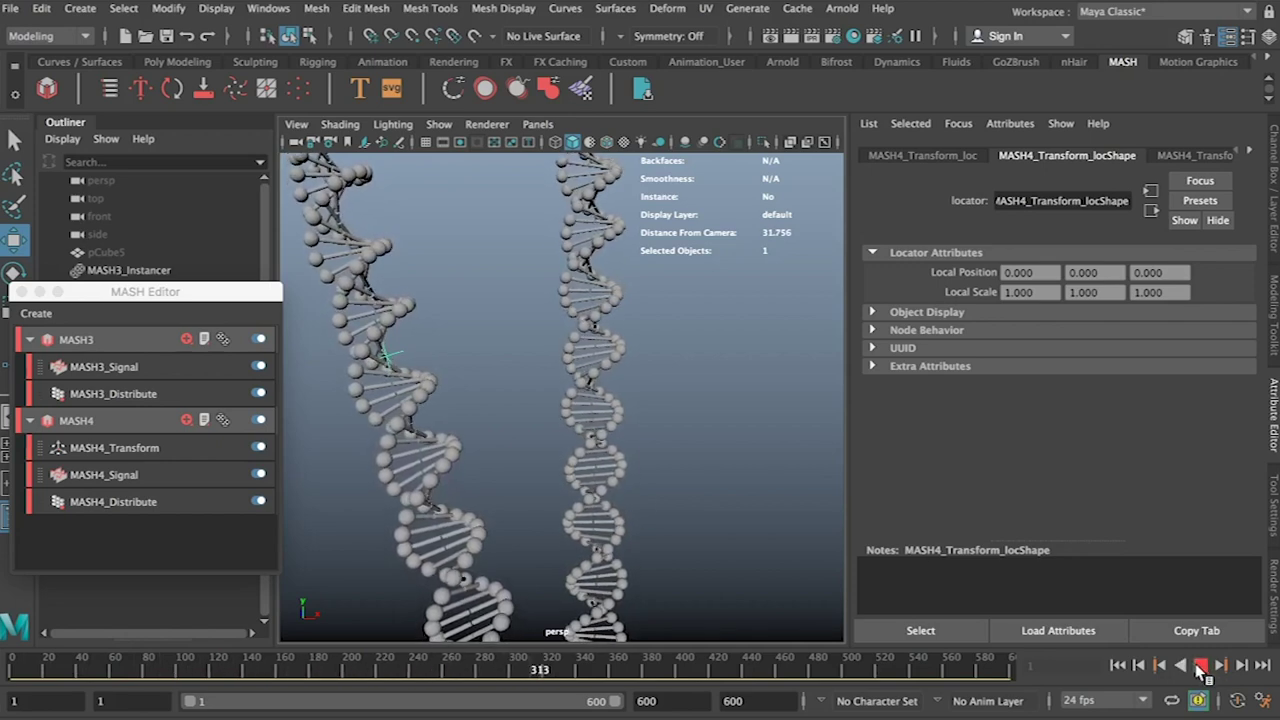
pyautogui.click(1201, 665)
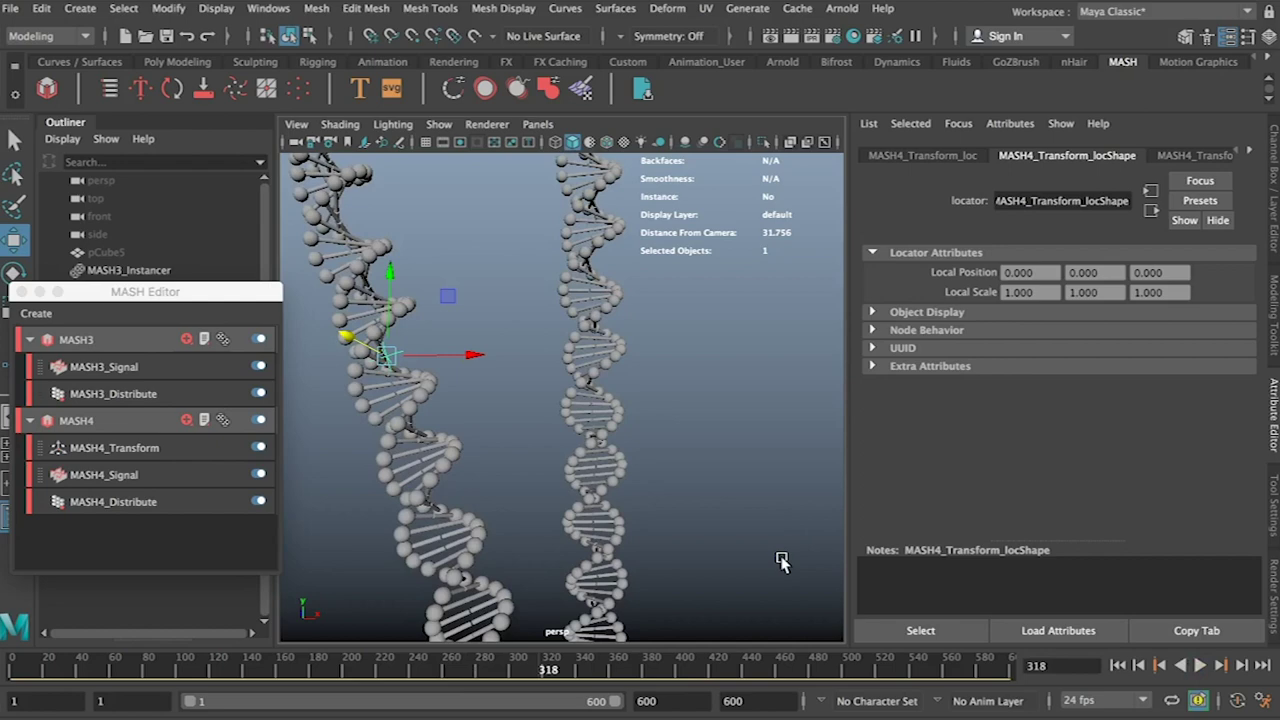
pyautogui.click(149, 482)
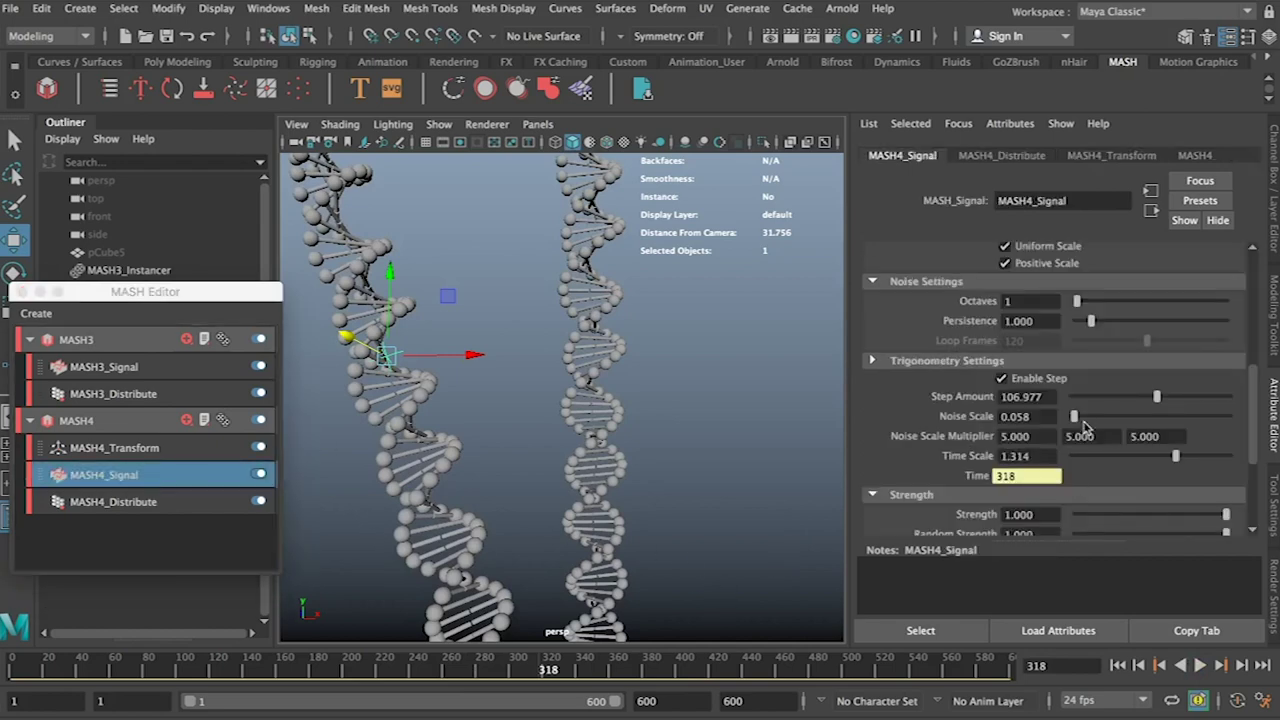
# Step: Commit Noise Scale 0.080 and preview playback, stopping at frame 266
pyautogui.scroll(-5, 951, 483)
pyautogui.scroll(4, 951, 483)
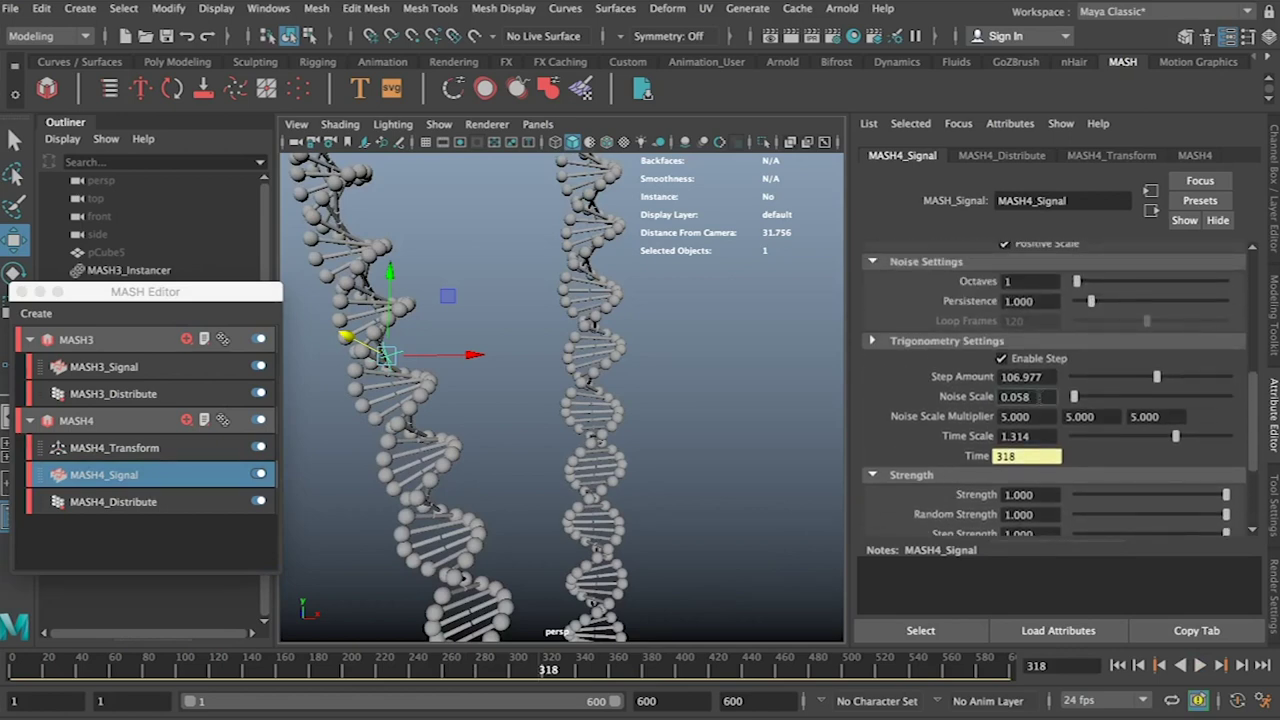
pyautogui.press('Return')
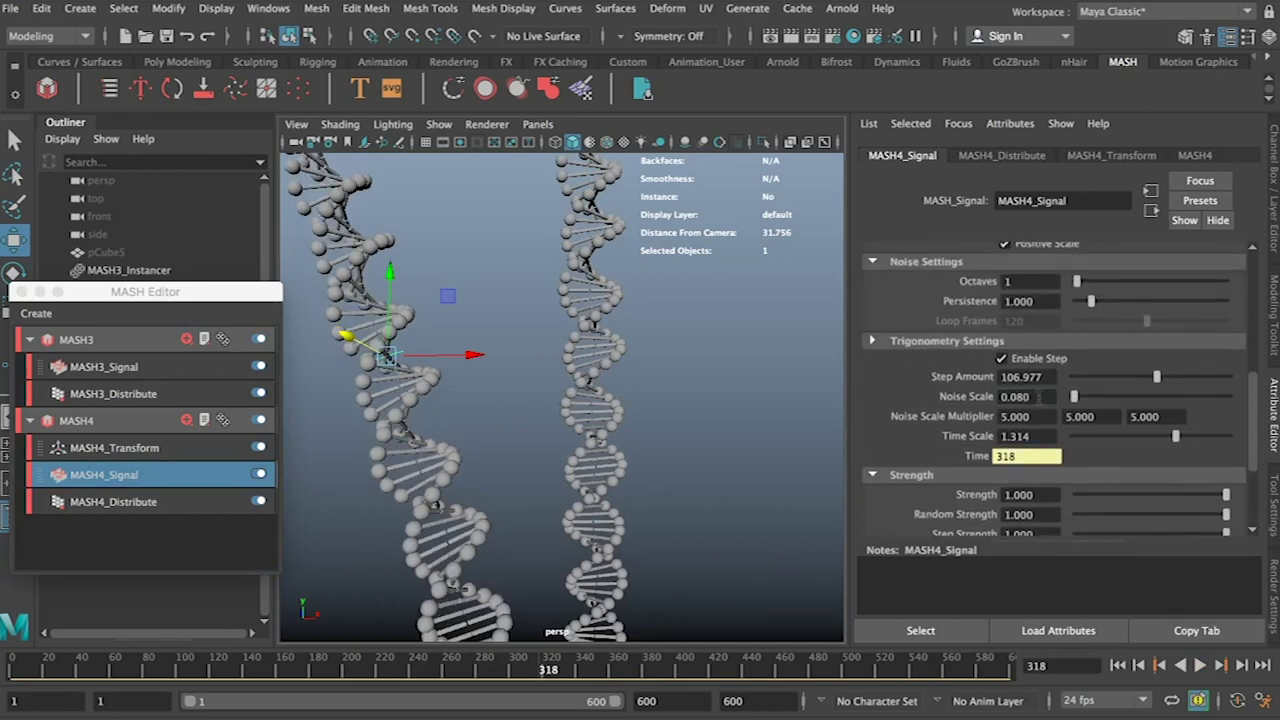
pyautogui.click(1200, 667)
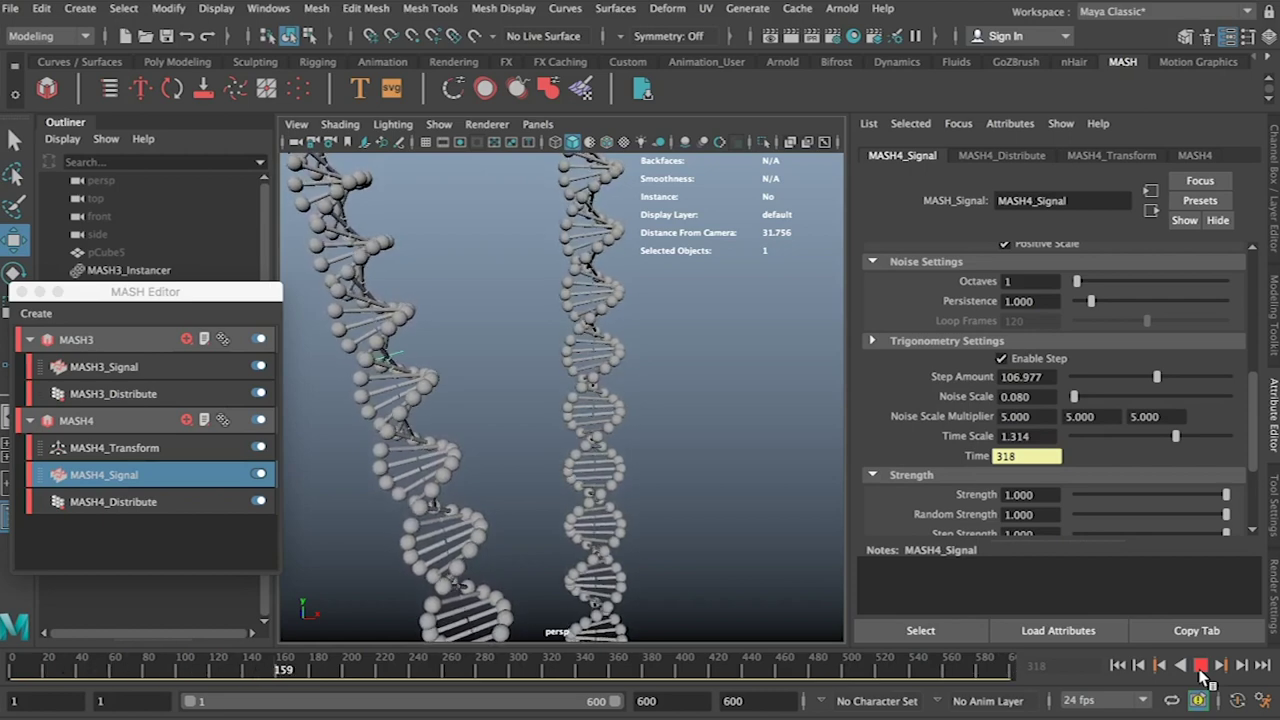
pyautogui.click(1201, 668)
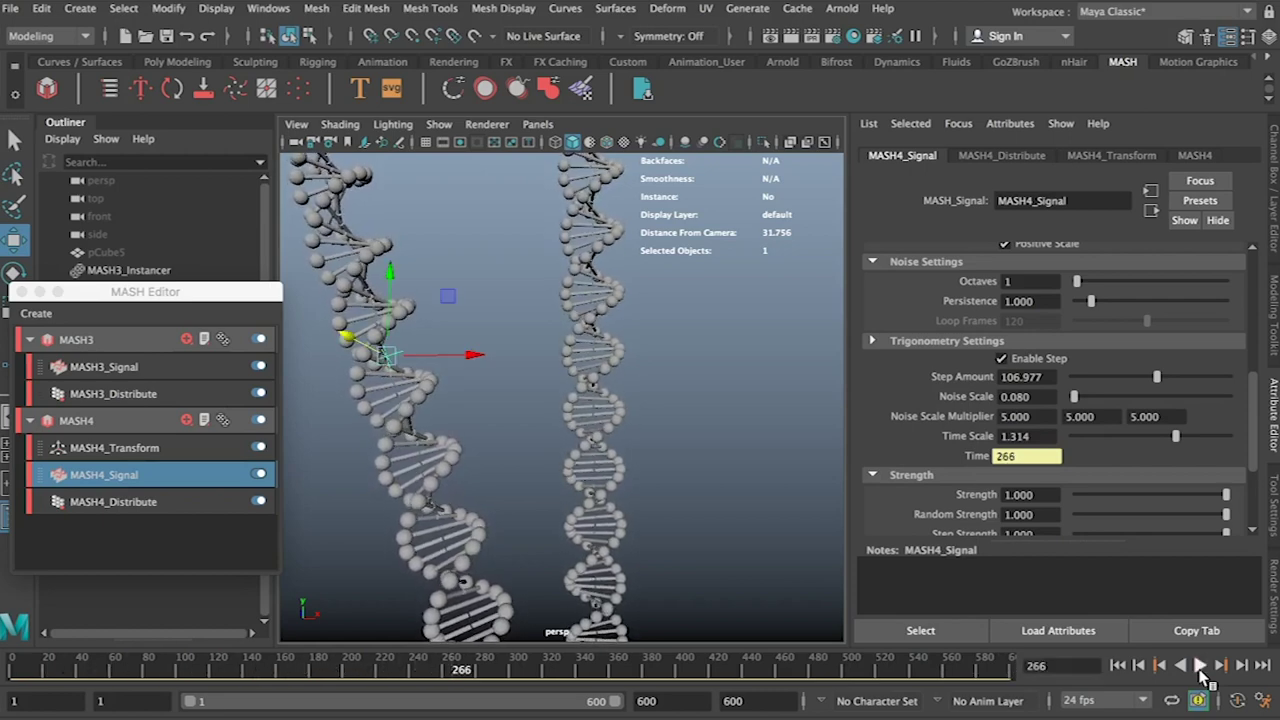
pyautogui.scroll(8, 924, 424)
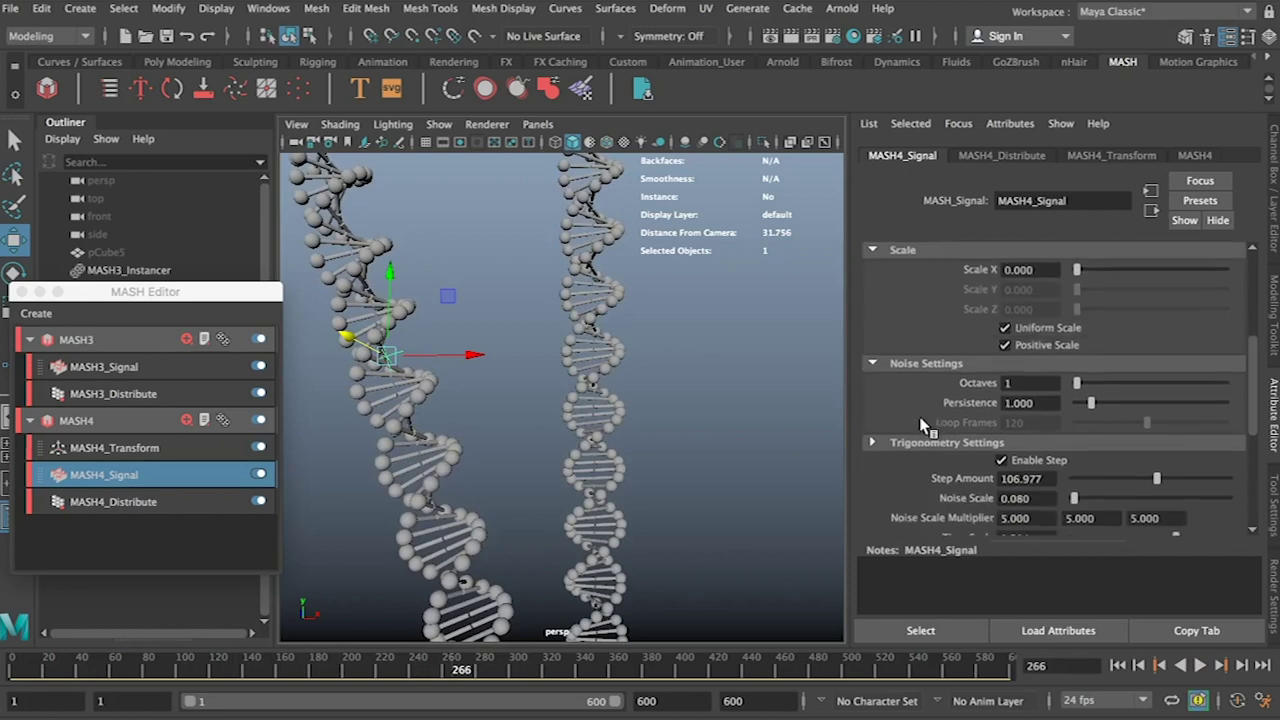
pyautogui.scroll(2, 924, 424)
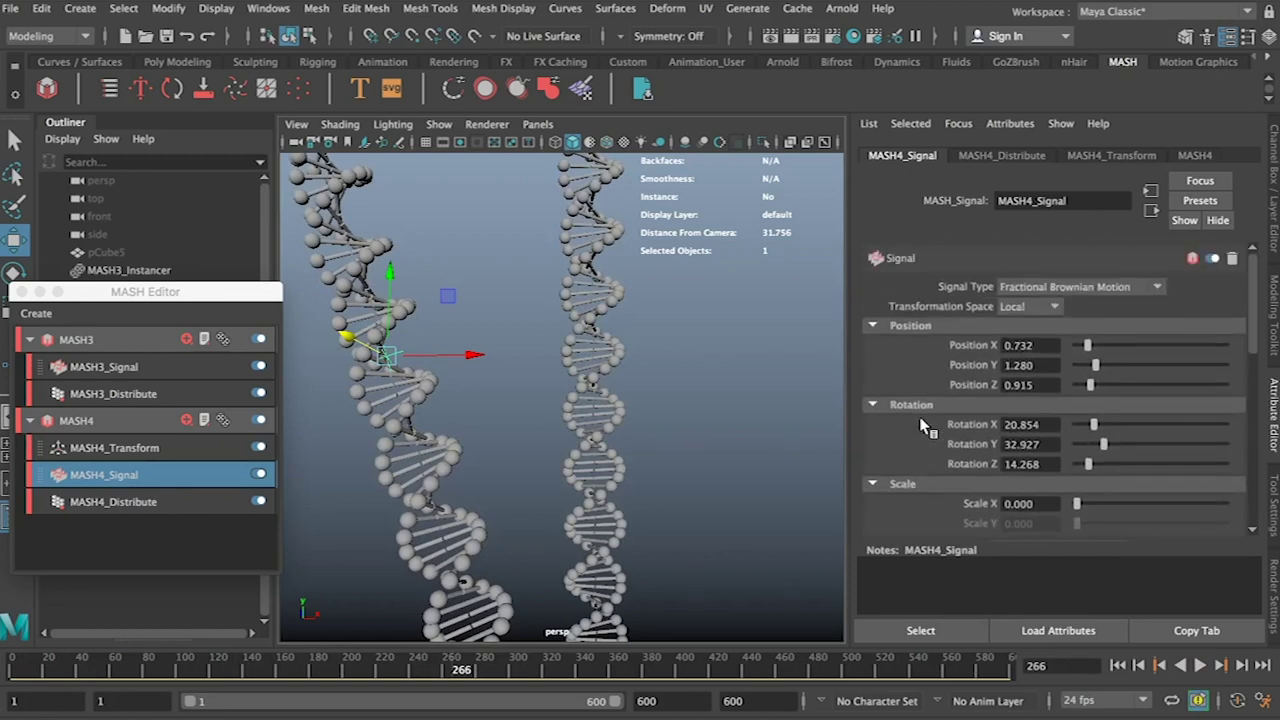
# Step: Try Trigonometry, return to Fractional Brownian Motion, and raise Position Y noise to 5.366
pyautogui.click(1057, 290)
pyautogui.click(1068, 364)
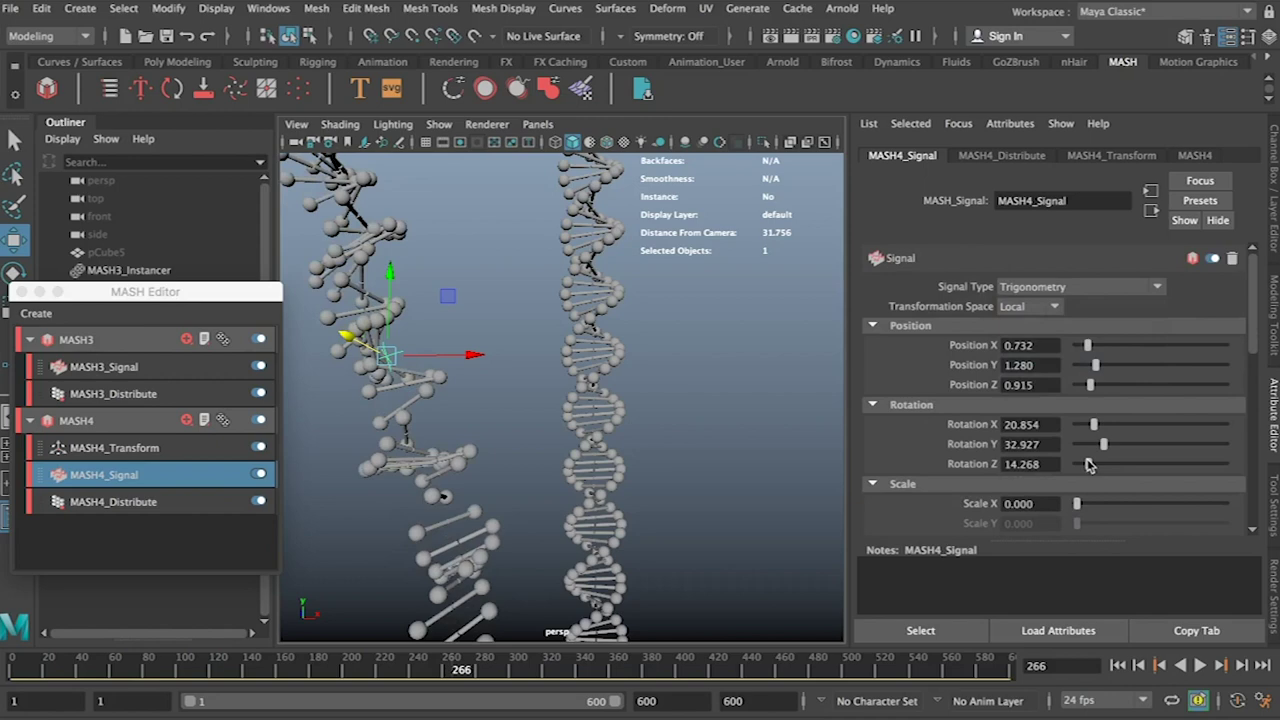
pyautogui.click(1058, 287)
pyautogui.click(1055, 310)
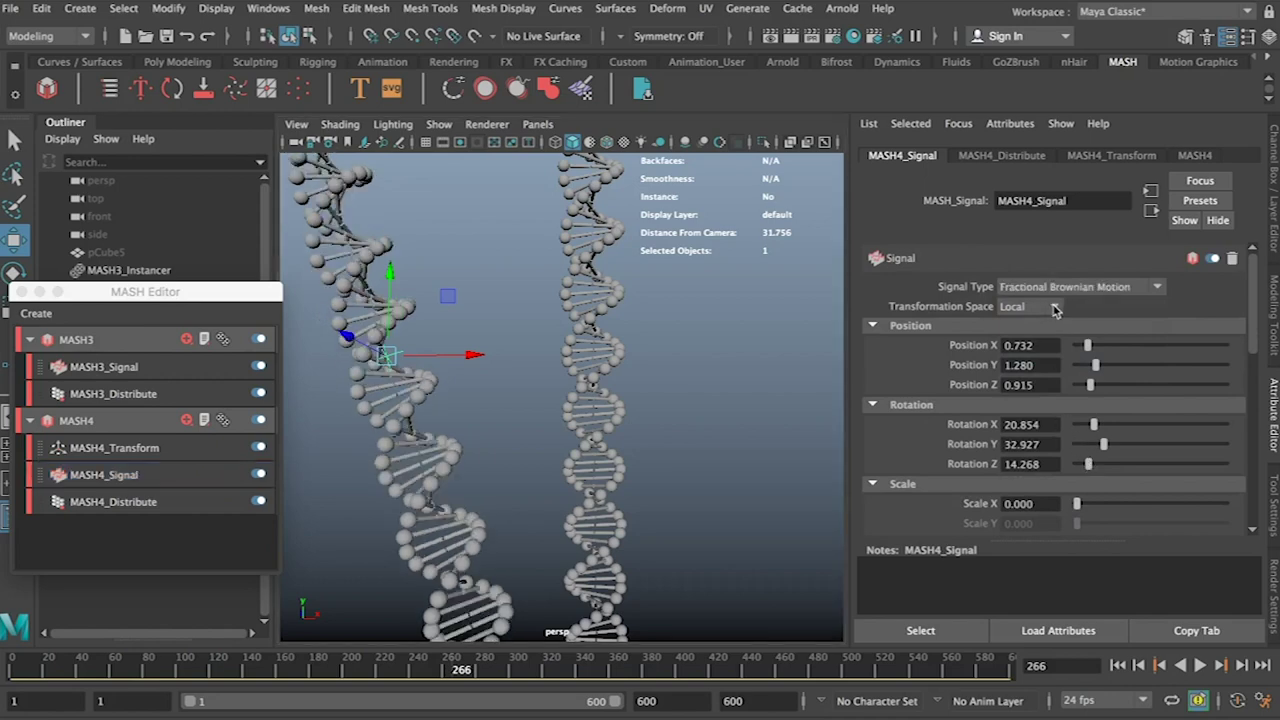
pyautogui.scroll(-4, 937, 422)
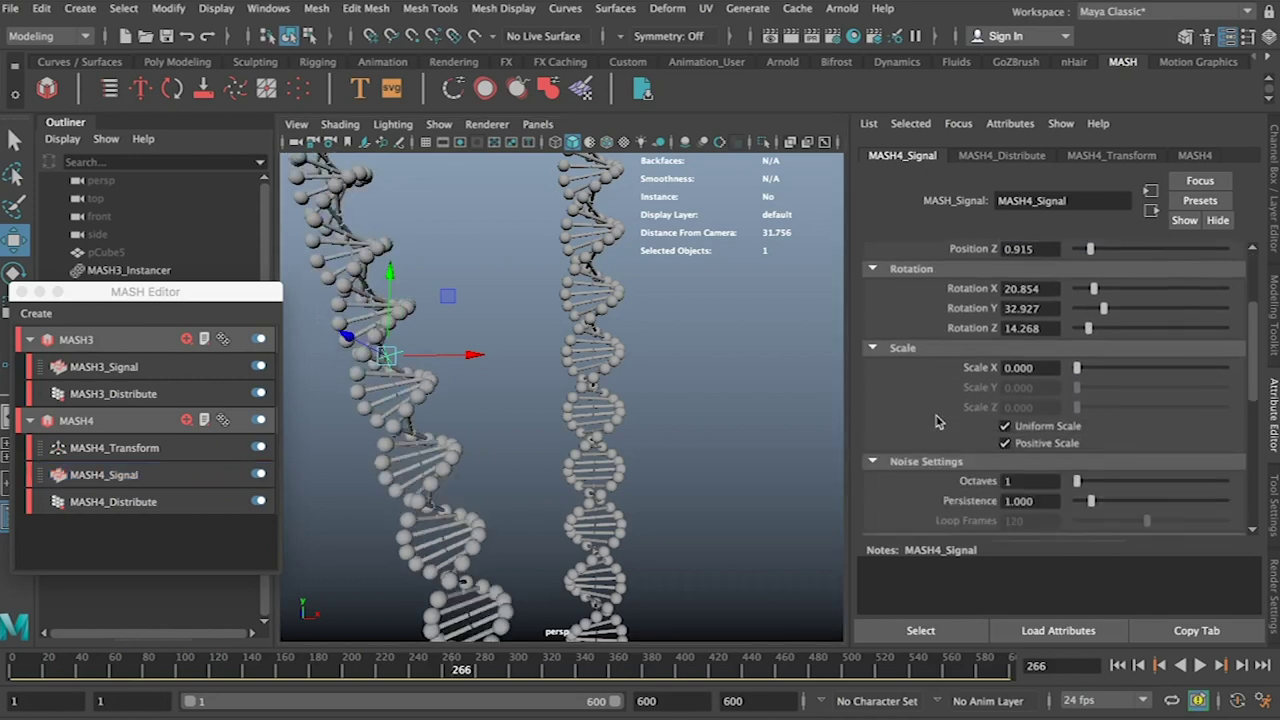
pyautogui.scroll(1, 937, 421)
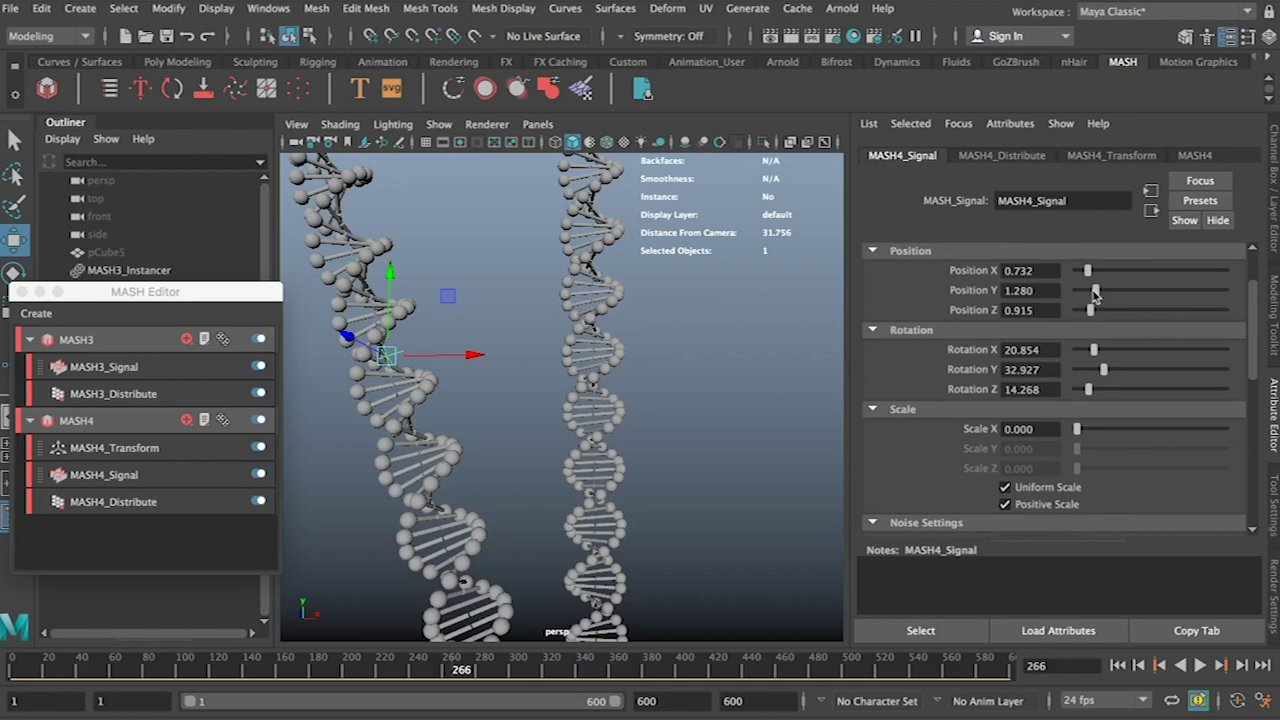
pyautogui.moveTo(1097, 292)
pyautogui.mouseDown()
pyautogui.moveTo(1157, 300)
pyautogui.moveTo(1097, 273)
pyautogui.moveTo(1115, 274)
pyautogui.mouseUp()
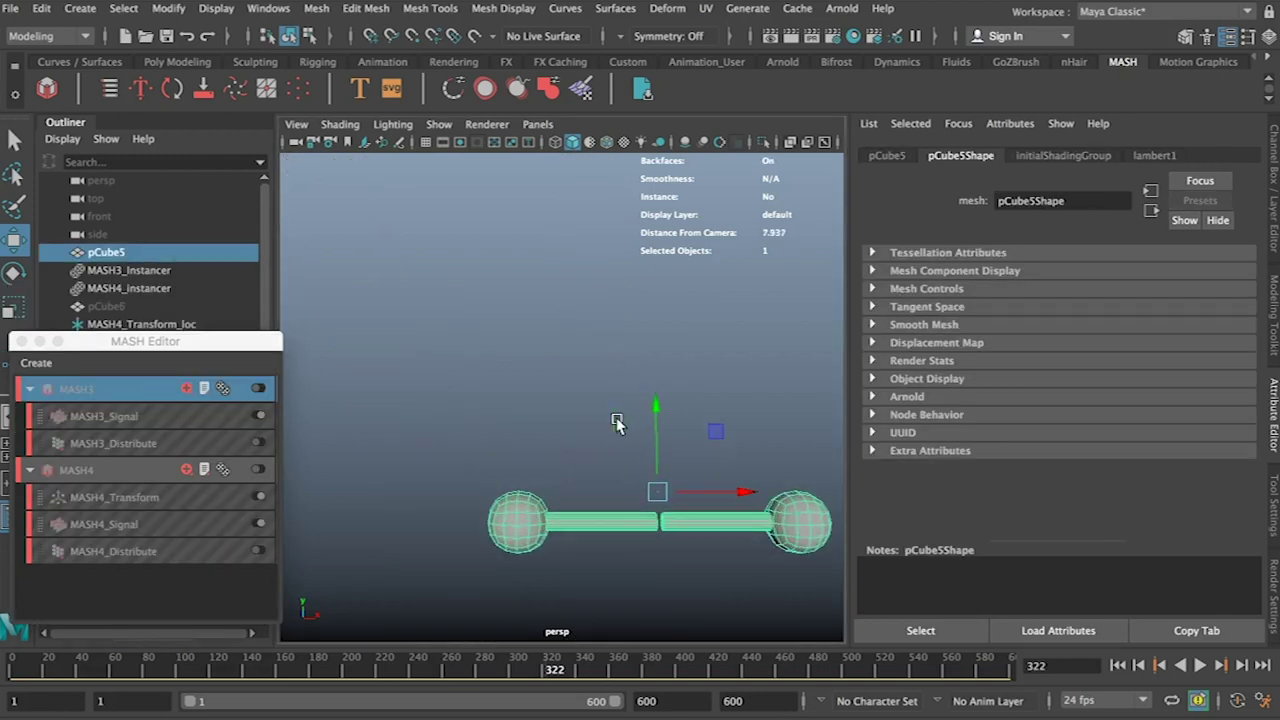
# Step: Raise a copy of the spheres above the dumbbell and re-enable the MASH3 network
pyautogui.keyDown('alt'); pyautogui.moveTo(600, 420); pyautogui.dragTo(520, 352, button='middle'); pyautogui.keyUp('alt')
pyautogui.moveTo(420, 303); pyautogui.dragTo(409, 434, button='right')
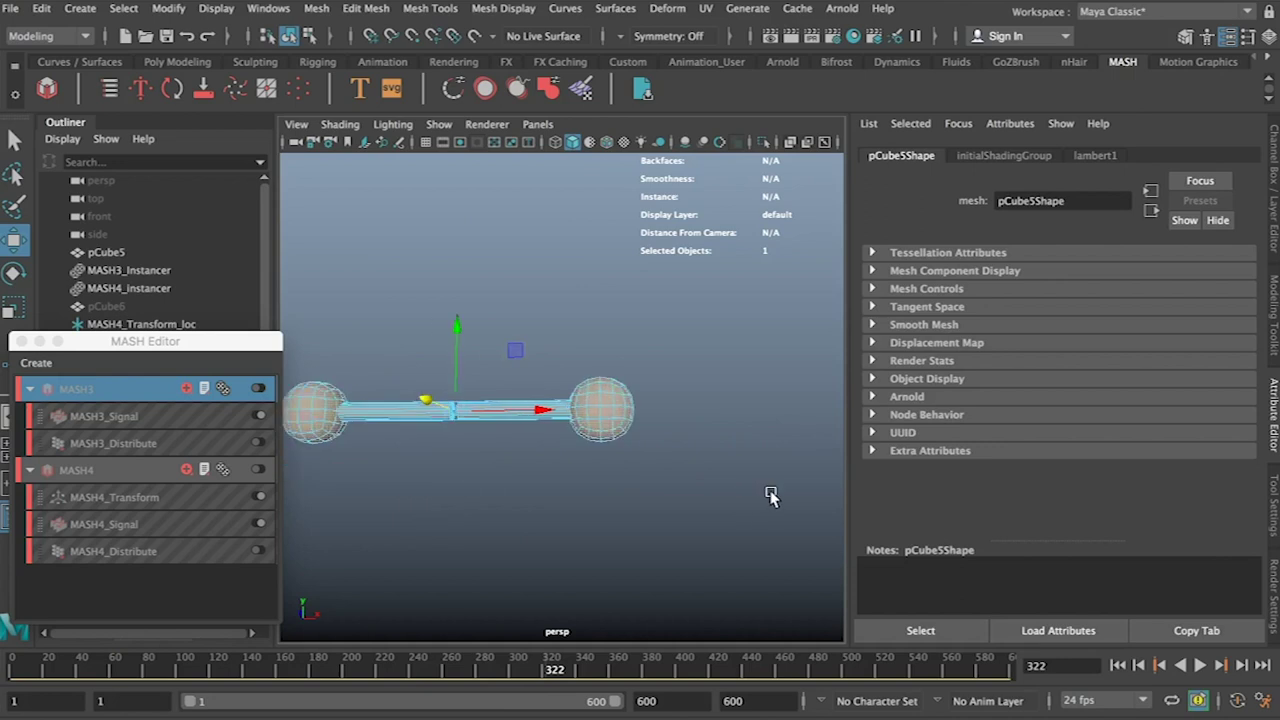
pyautogui.moveTo(538, 350); pyautogui.dragTo(535, 288)
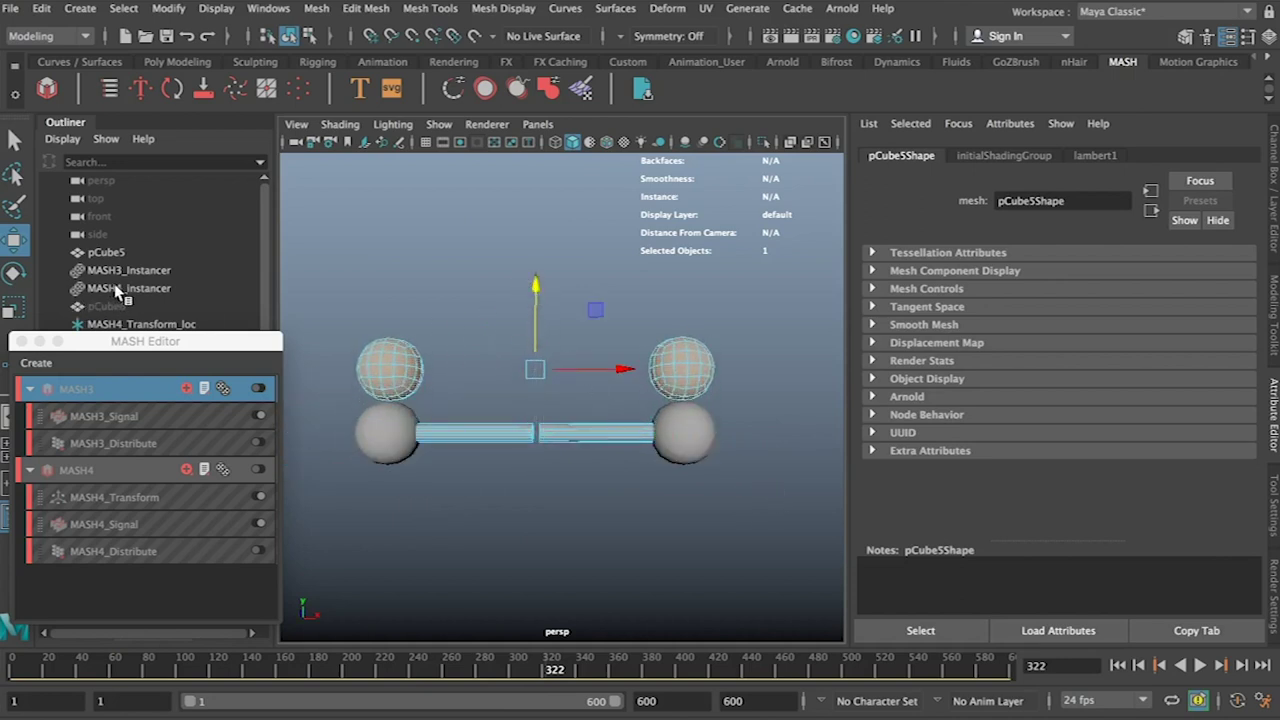
pyautogui.click(259, 392)
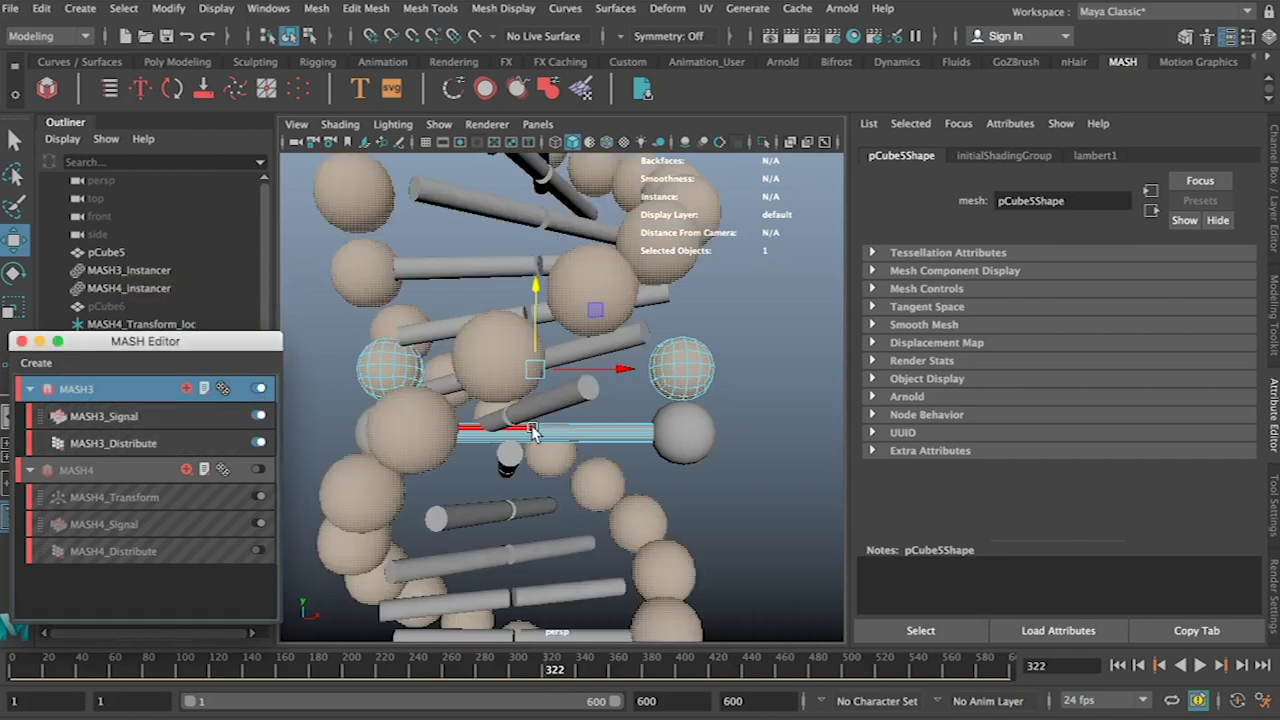
pyautogui.keyDown('alt'); pyautogui.moveTo(532, 432); pyautogui.dragTo(490, 441); pyautogui.keyUp('alt')
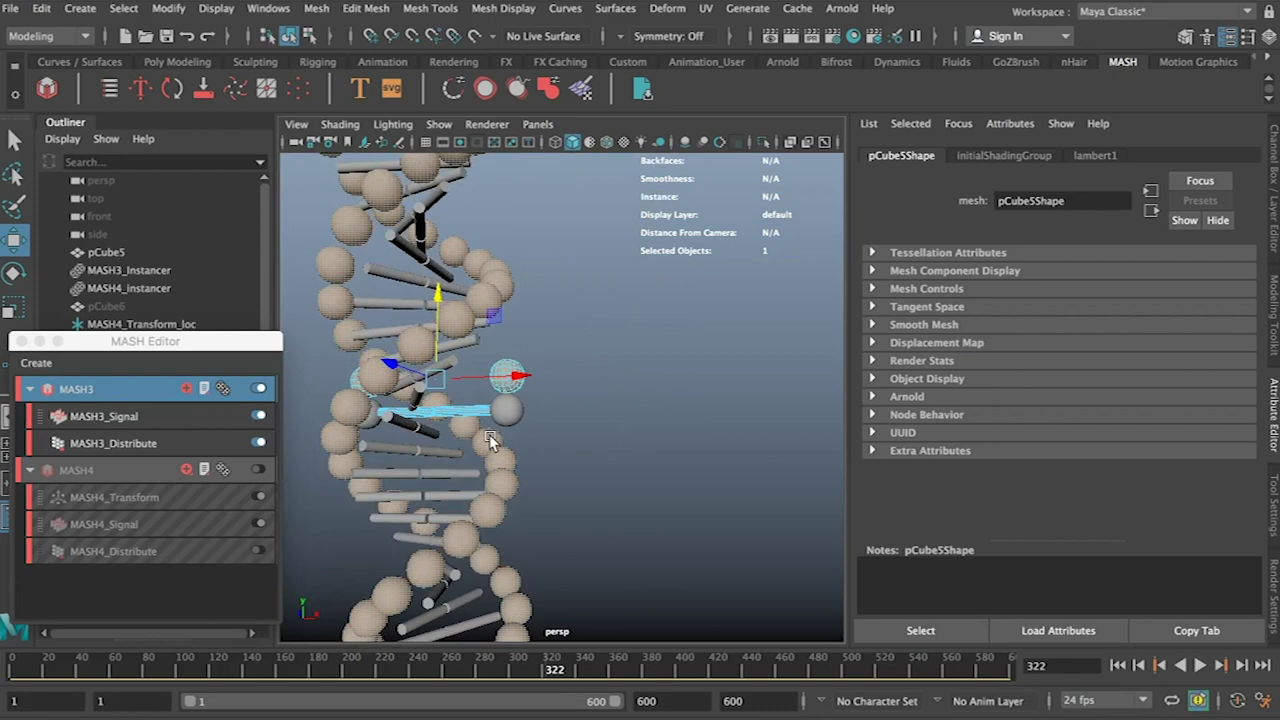
# Step: Rotate the pCube5 dumbbell around its vertical axis
pyautogui.press('e')
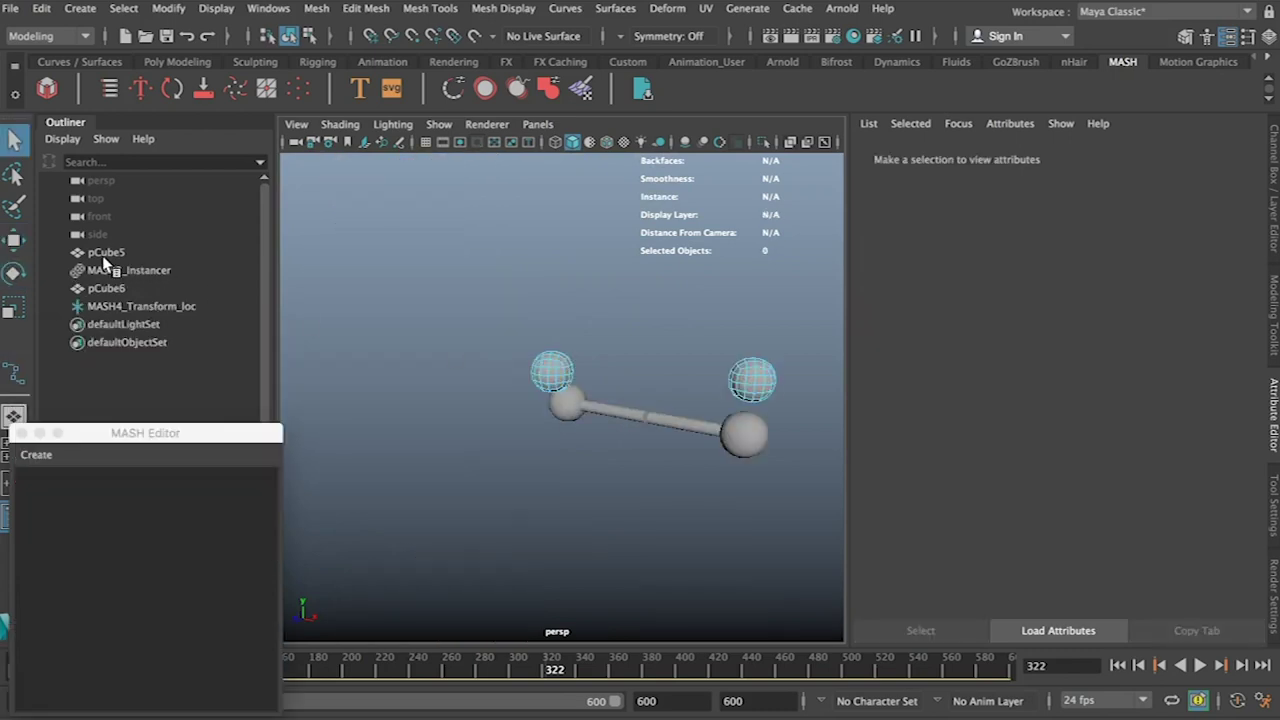
pyautogui.click(108, 255)
pyautogui.press('e')
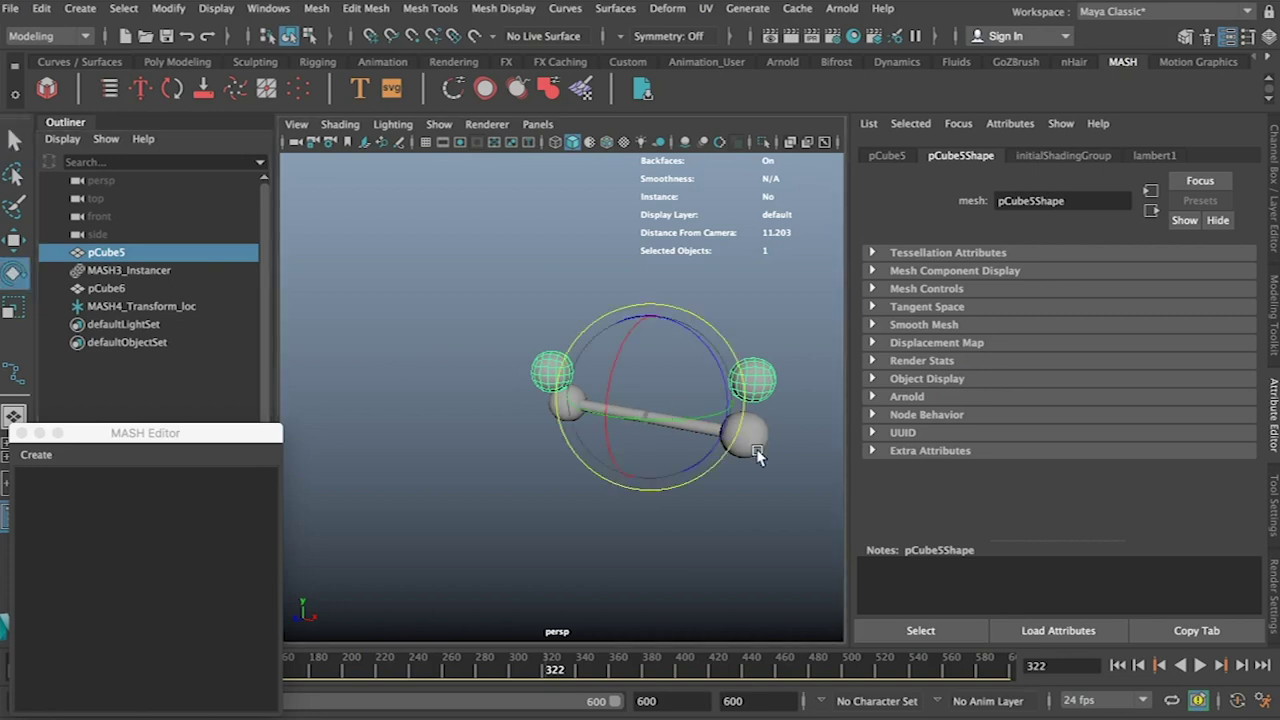
pyautogui.keyDown('alt'); pyautogui.moveTo(727, 507); pyautogui.dragTo(637, 512); pyautogui.keyUp('alt')
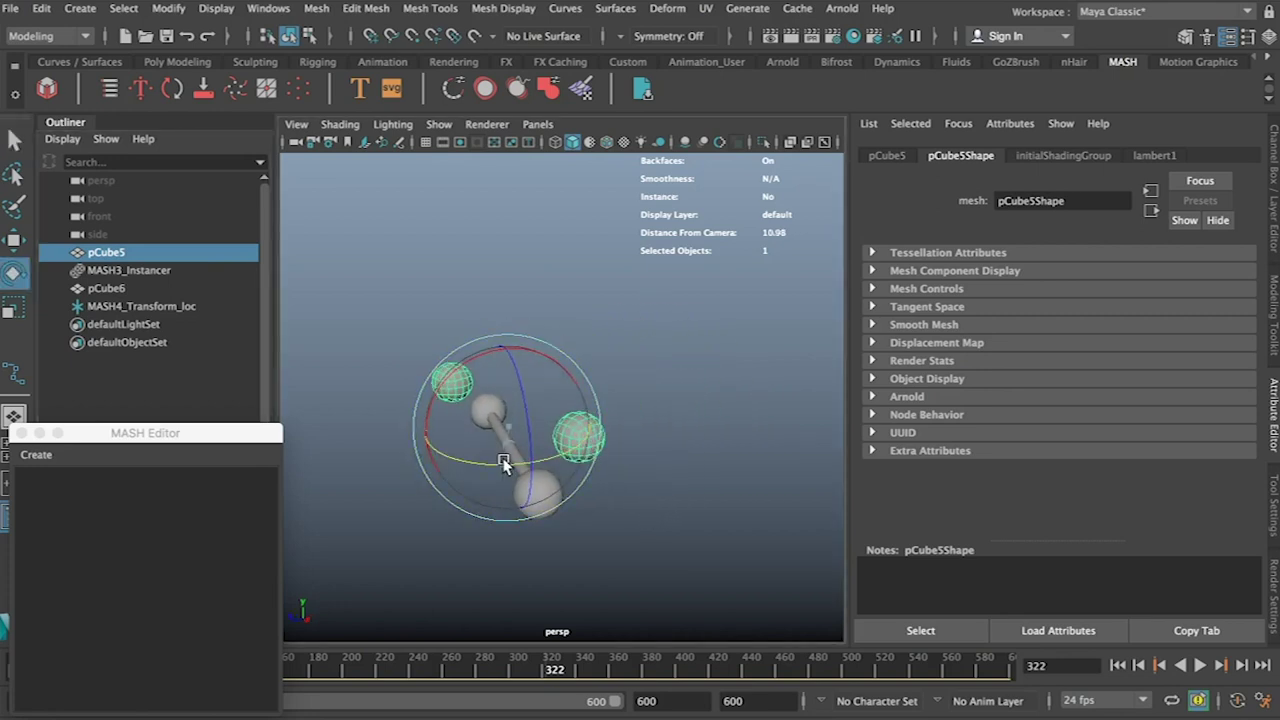
pyautogui.moveTo(478, 466)
pyautogui.mouseDown()
pyautogui.moveTo(460, 477)
pyautogui.moveTo(490, 485)
pyautogui.mouseUp()
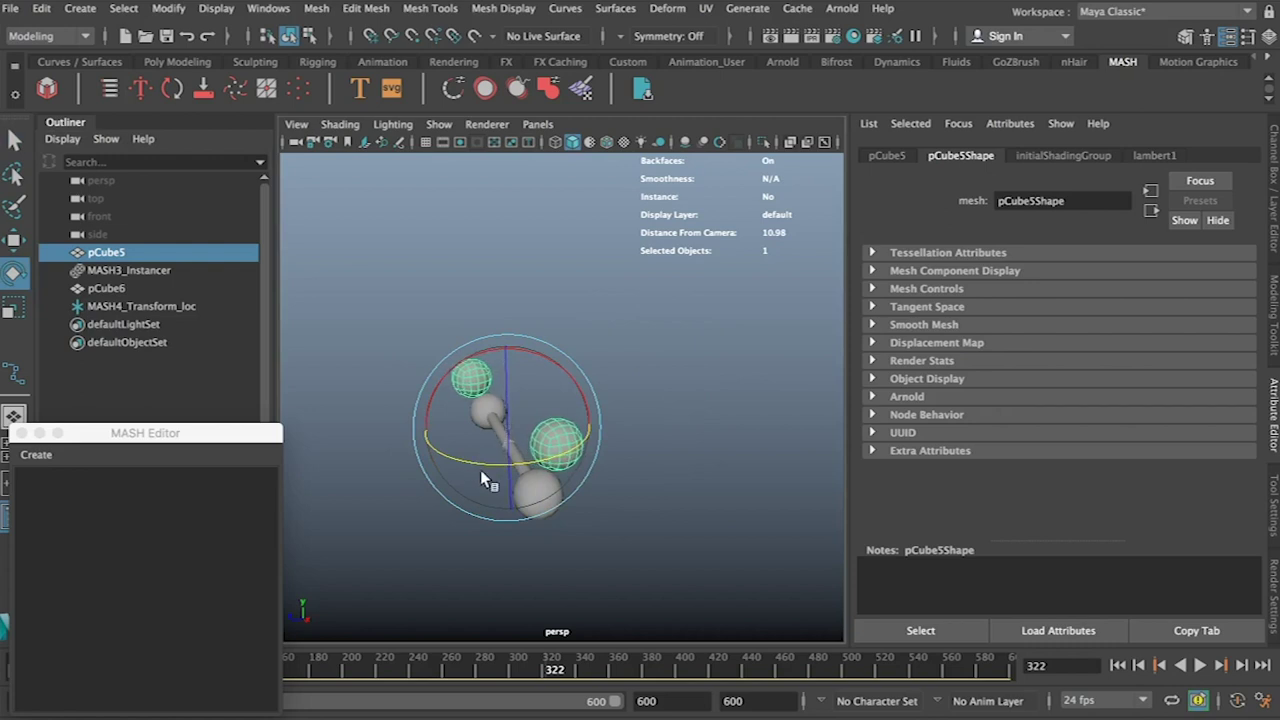
# Step: Select pCube6 and pCube5 in the Outliner and combine them with Mesh > Combine
pyautogui.press('w')
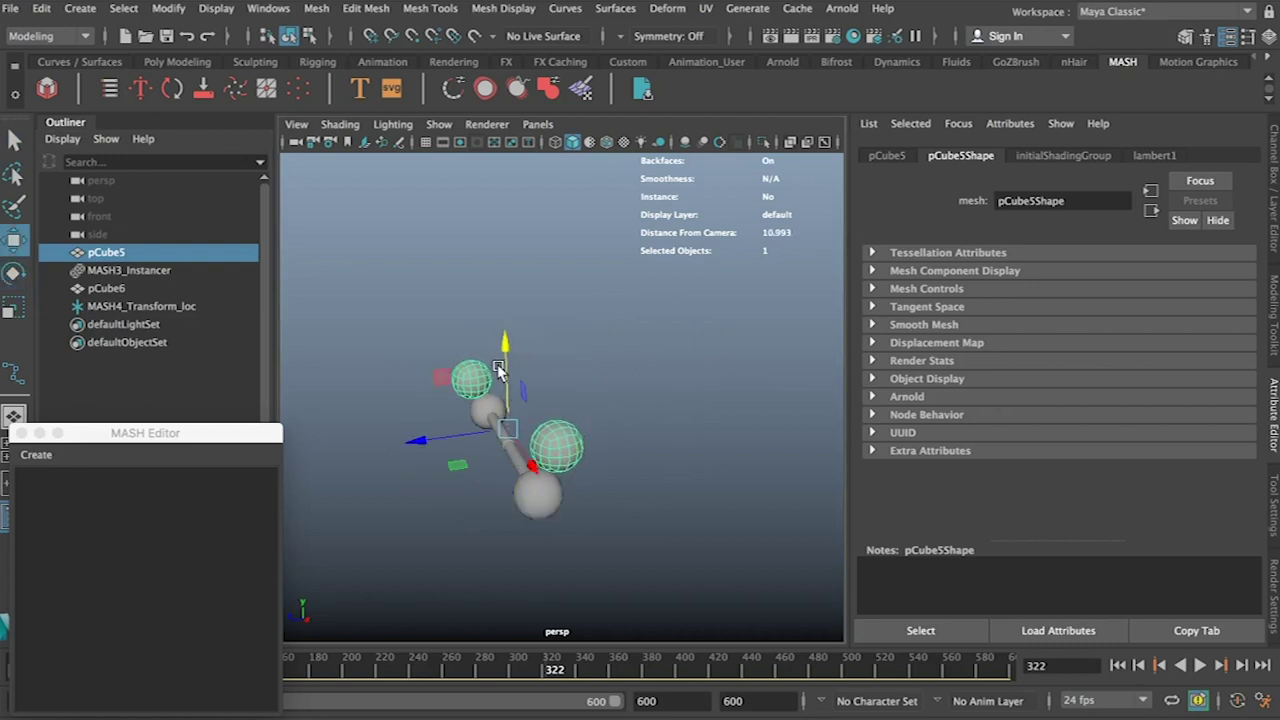
pyautogui.click(115, 288)
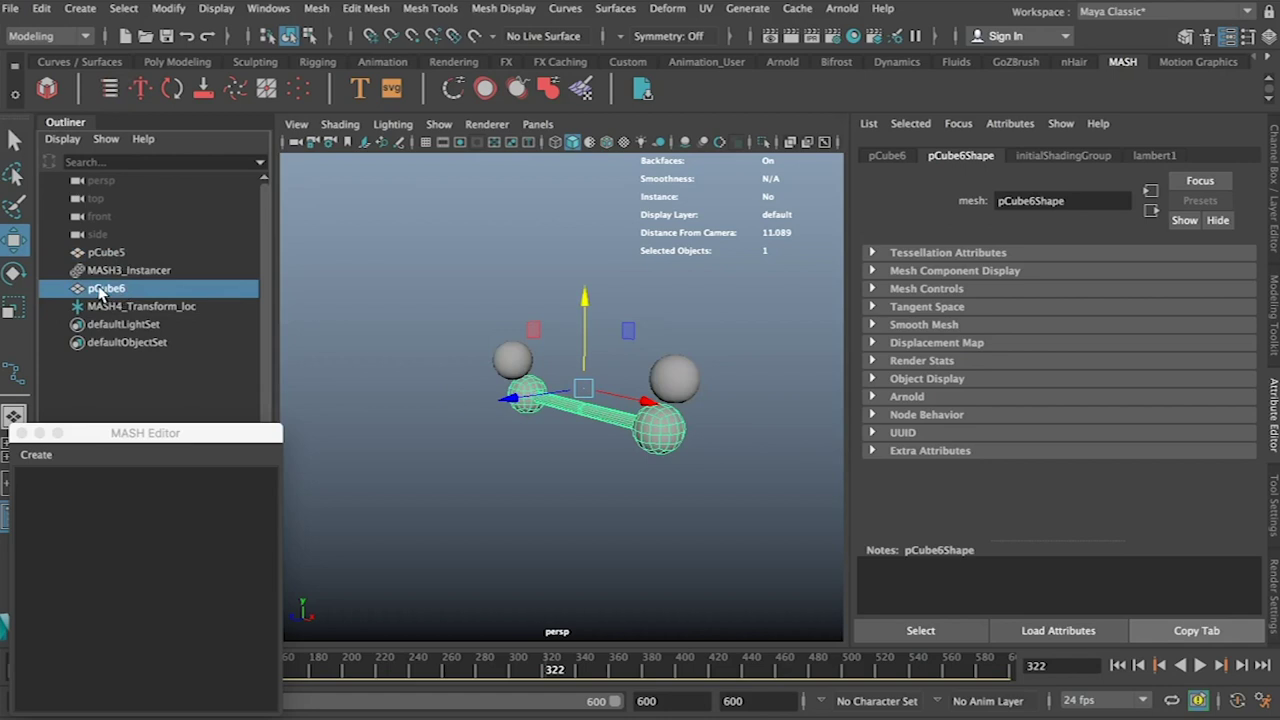
pyautogui.moveTo(100, 290); pyautogui.dragTo(102, 270)
pyautogui.keyDown('ctrl'); pyautogui.click(106, 252); pyautogui.keyUp('ctrl')
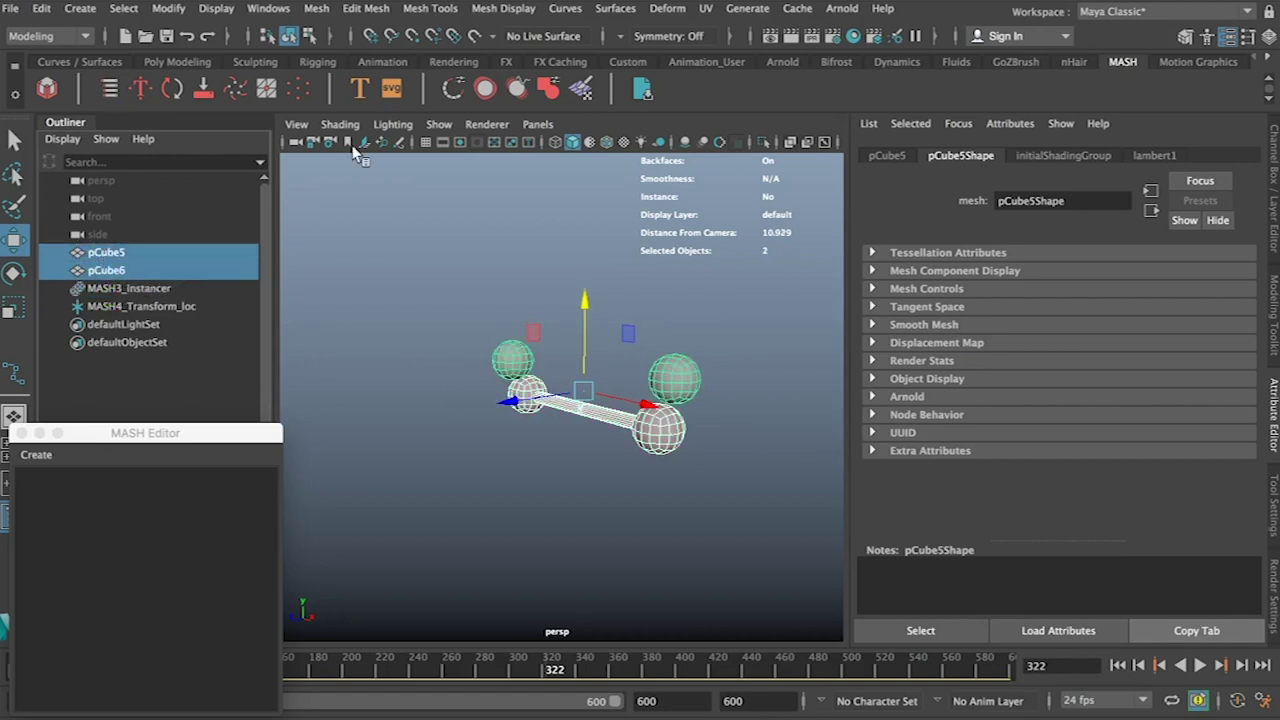
pyautogui.click(314, 12)
pyautogui.click(345, 72)
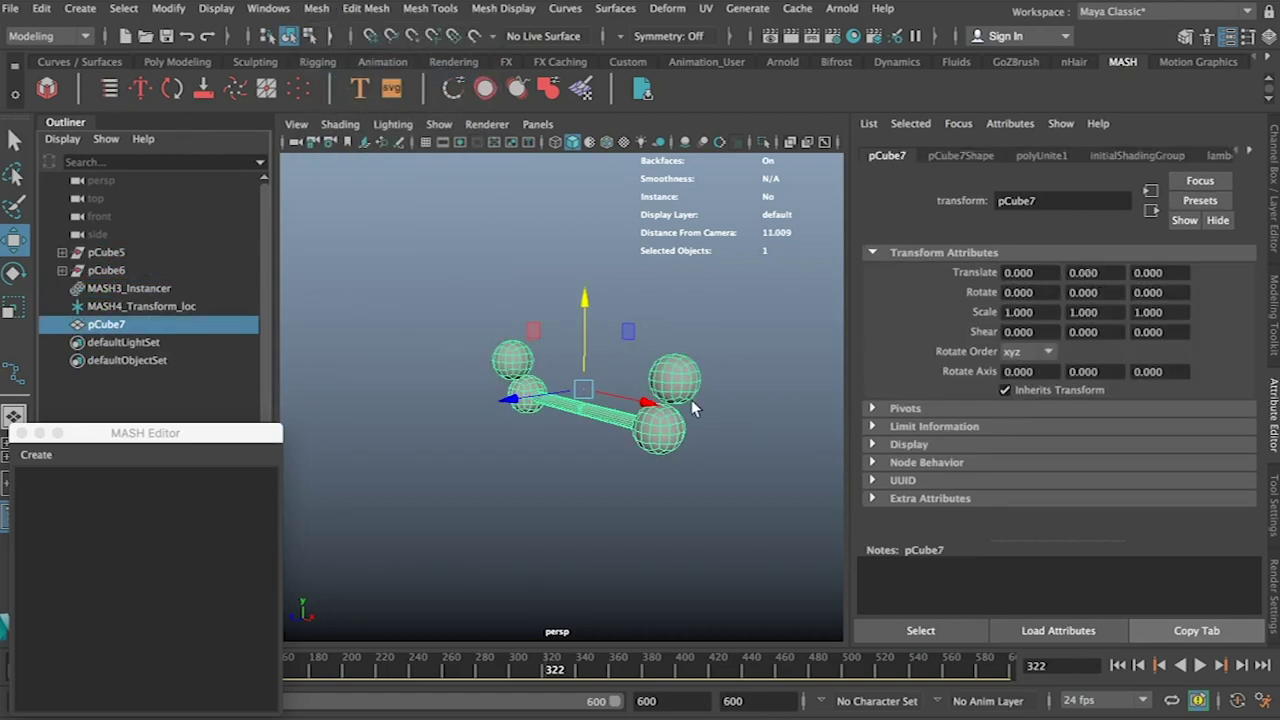
# Step: Create a MASH5 network from the combined pCube7 mesh and view MASH5_Distribute
pyautogui.scroll(-2, 635, 421)
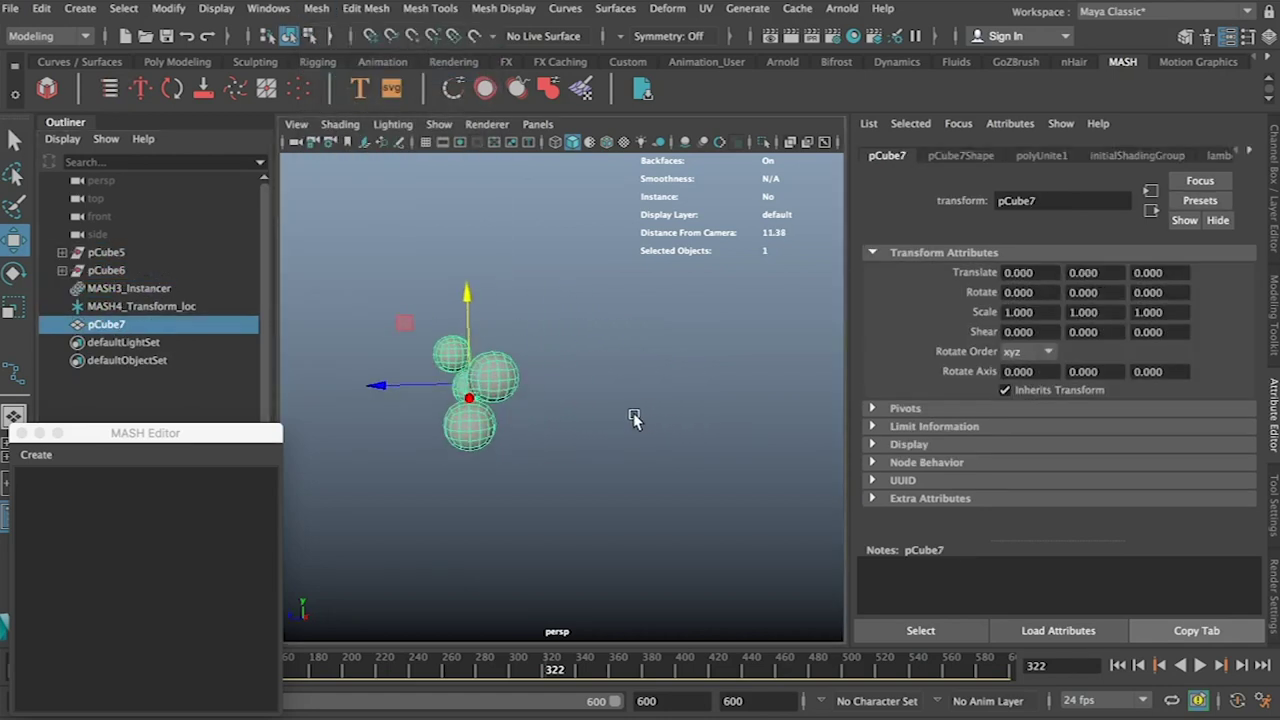
pyautogui.rightClick(493, 378)
pyautogui.click(47, 88)
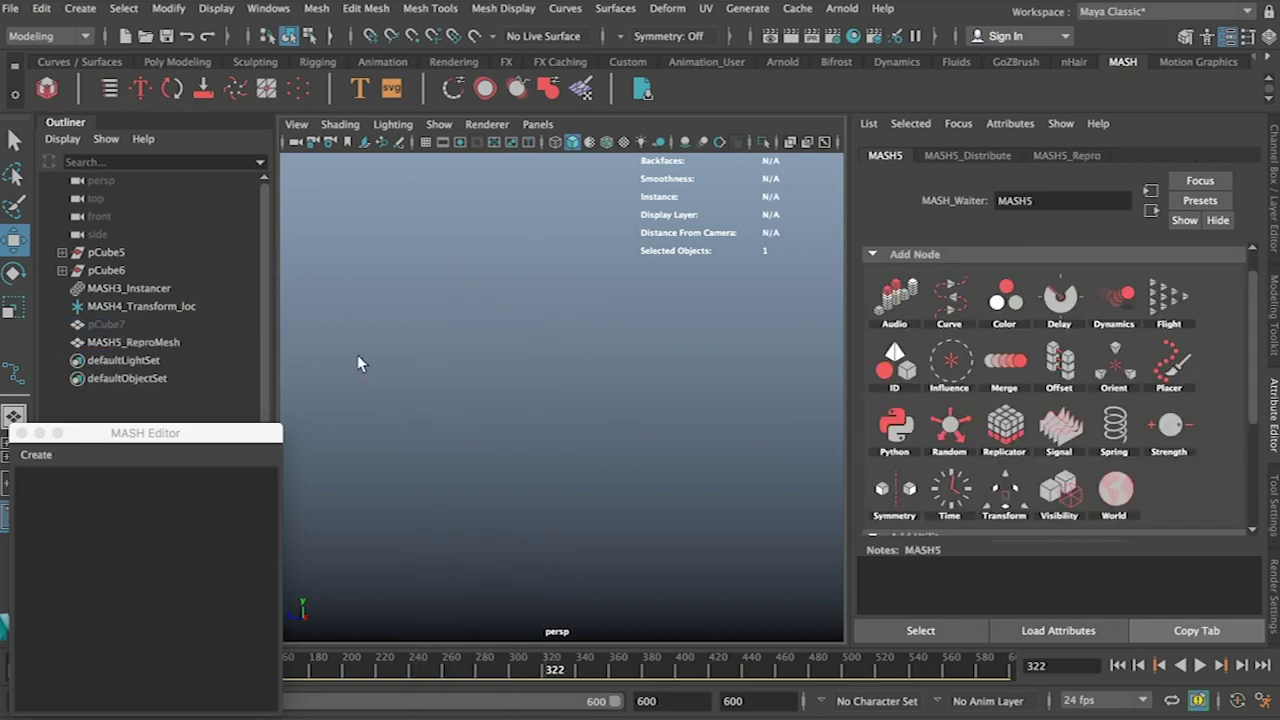
pyautogui.click(966, 156)
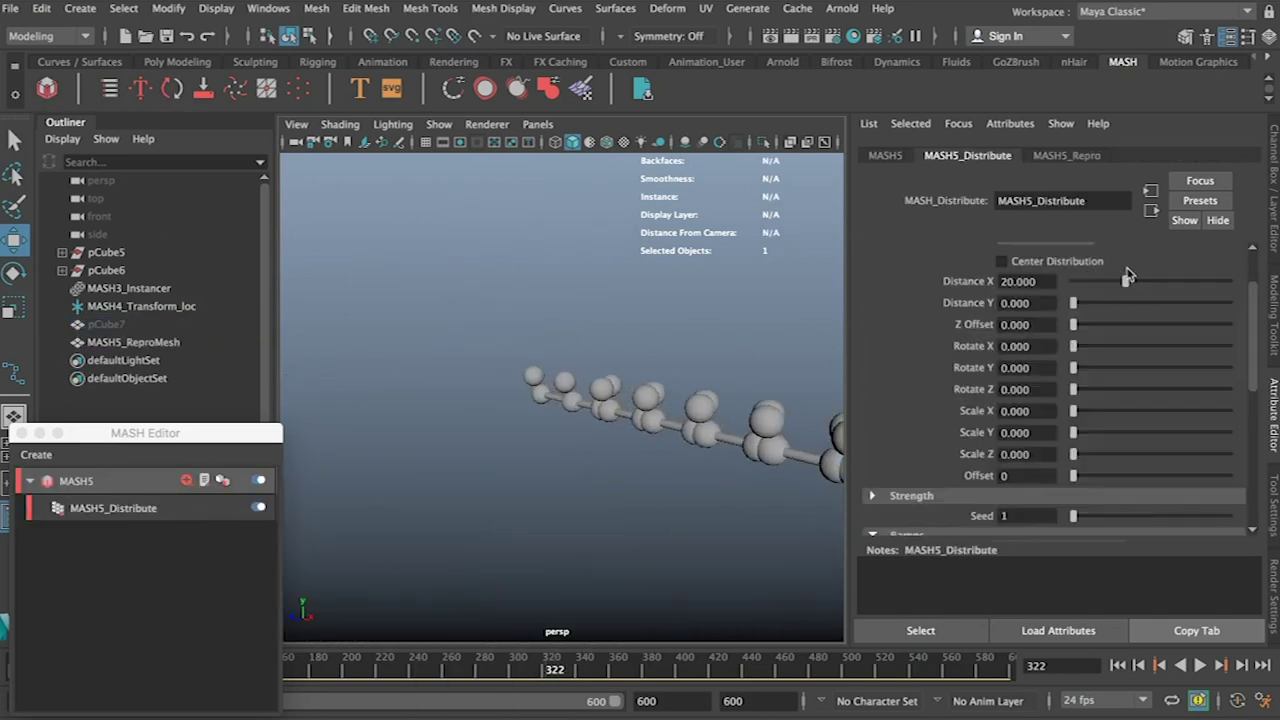
# Step: Stack the copies vertically with Rotate Y 1000, then lower Rotate Y to 534.884
pyautogui.moveTo(1128, 277); pyautogui.dragTo(1110, 302)
pyautogui.moveTo(1088, 389); pyautogui.dragTo(1273, 405)
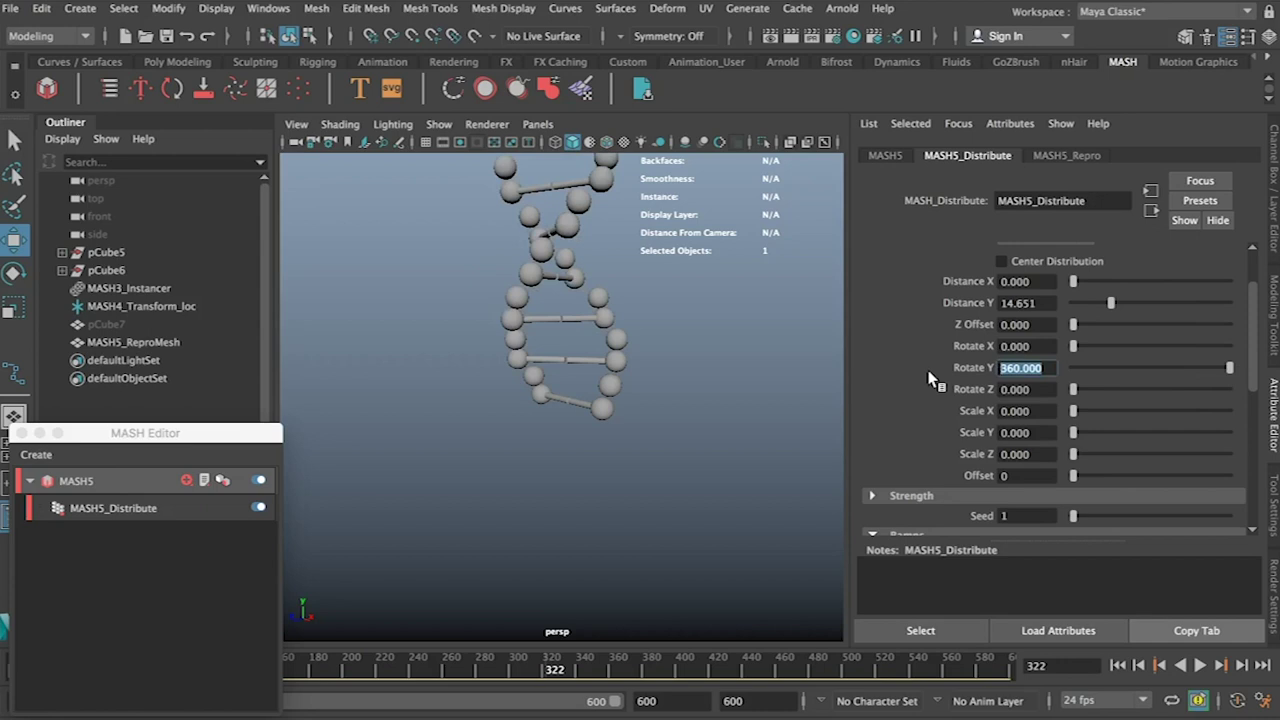
pyautogui.press('Return')
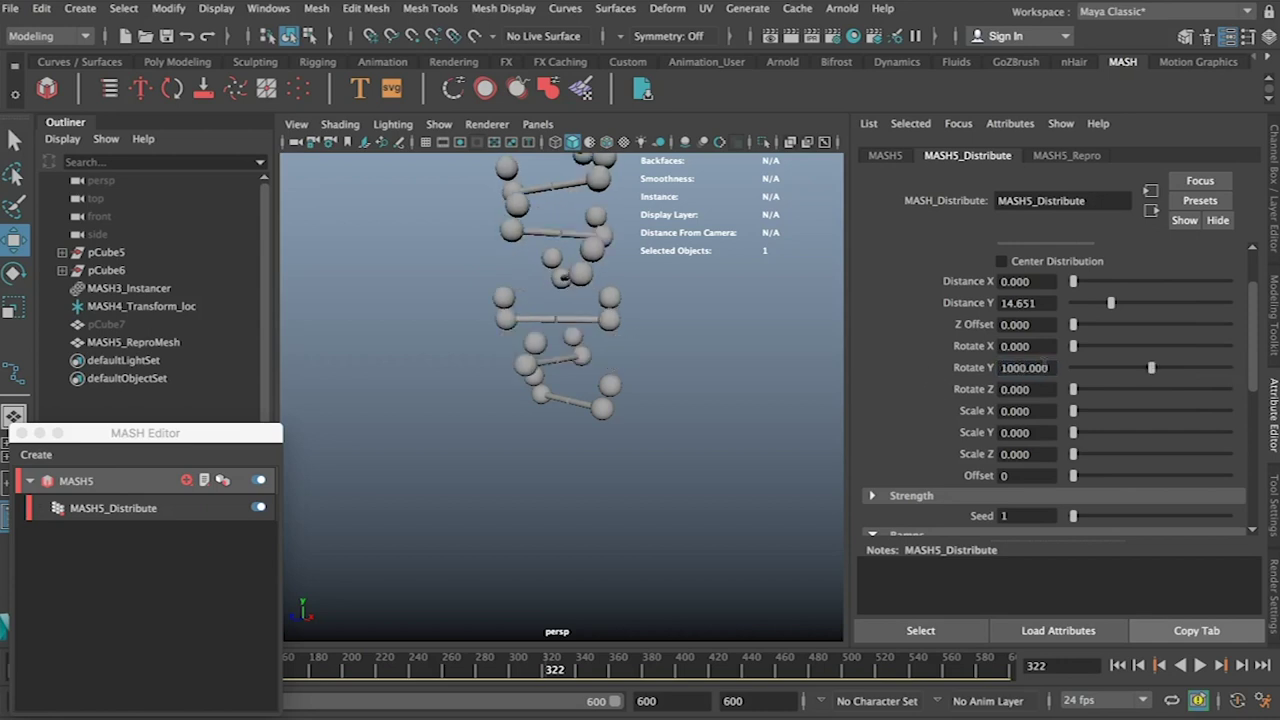
pyautogui.moveTo(1155, 372); pyautogui.dragTo(1124, 367)
pyautogui.moveTo(757, 345)
pyautogui.keyDown('alt'); pyautogui.mouseDown()
pyautogui.moveTo(690, 350)
pyautogui.moveTo(760, 350)
pyautogui.mouseUp(); pyautogui.keyUp('alt')
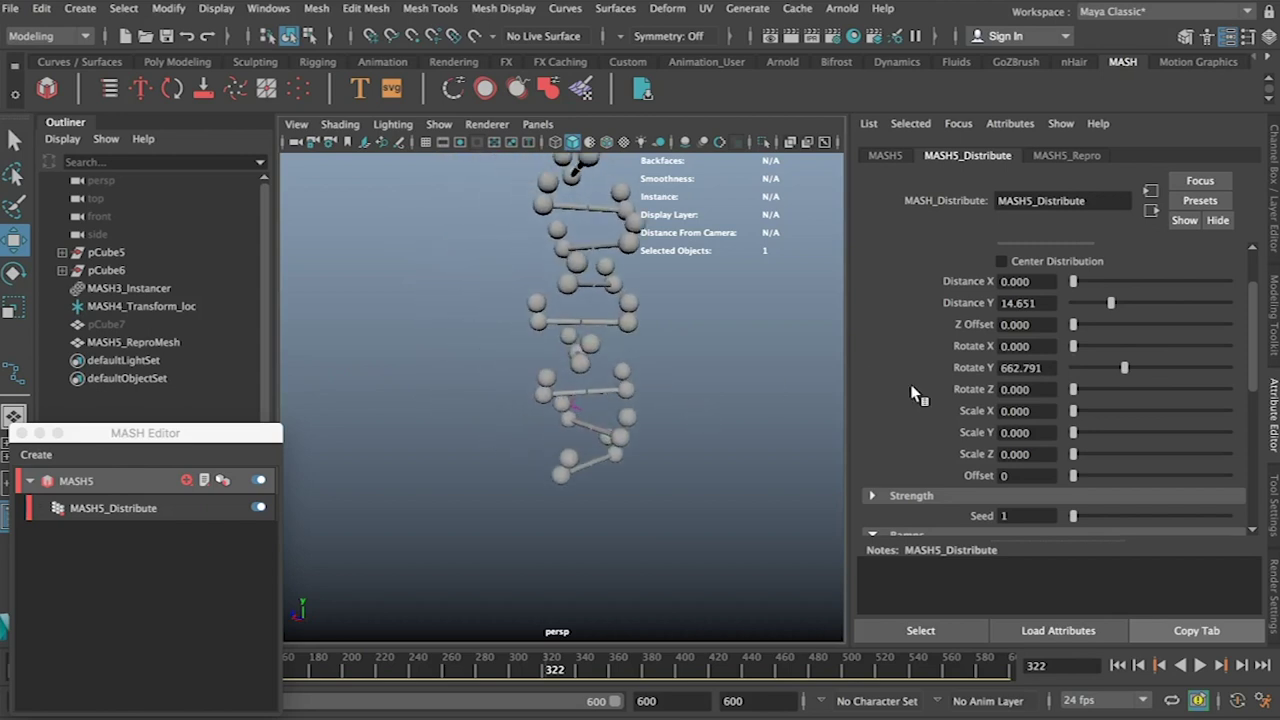
pyautogui.moveTo(1124, 370)
pyautogui.mouseDown()
pyautogui.moveTo(1090, 368)
pyautogui.moveTo(1111, 368)
pyautogui.mouseUp()
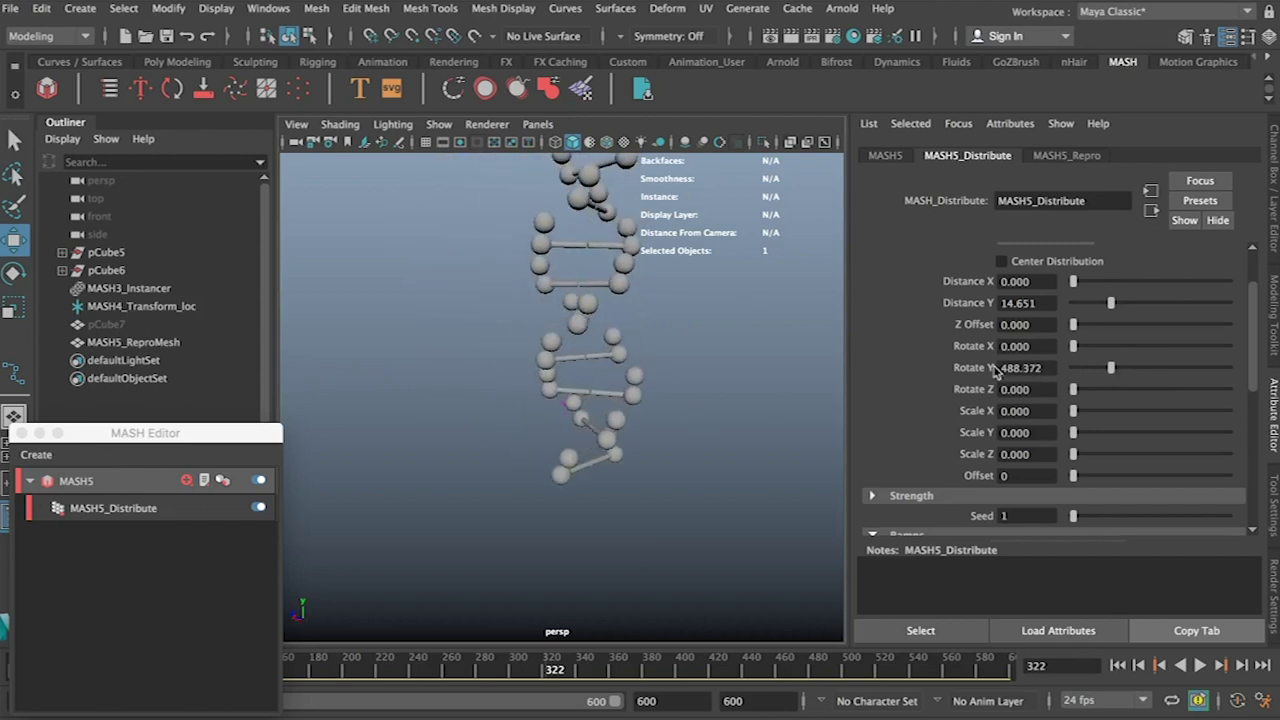
pyautogui.scroll(2, 1075, 305)
# Step: Set Number of Points to 15 and select the instanced helix
pyautogui.moveTo(1088, 287)
pyautogui.mouseDown()
pyautogui.moveTo(1120, 285)
pyautogui.moveTo(1096, 287)
pyautogui.mouseUp()
pyautogui.keyDown('alt'); pyautogui.moveTo(660, 368); pyautogui.dragTo(691, 360); pyautogui.keyUp('alt')
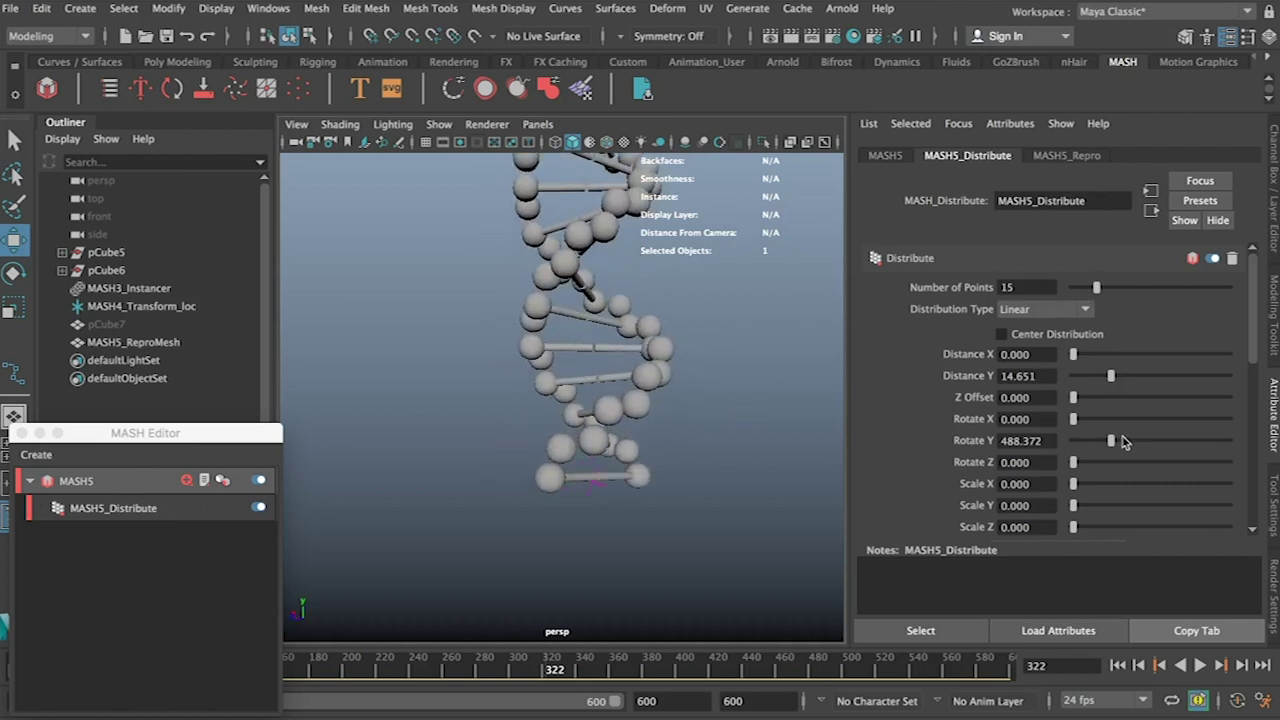
pyautogui.moveTo(1120, 443); pyautogui.dragTo(1111, 443)
pyautogui.click(603, 446)
# Step: Select pCube7 and pick its base-pair spheres in component mode
pyautogui.click(105, 325)
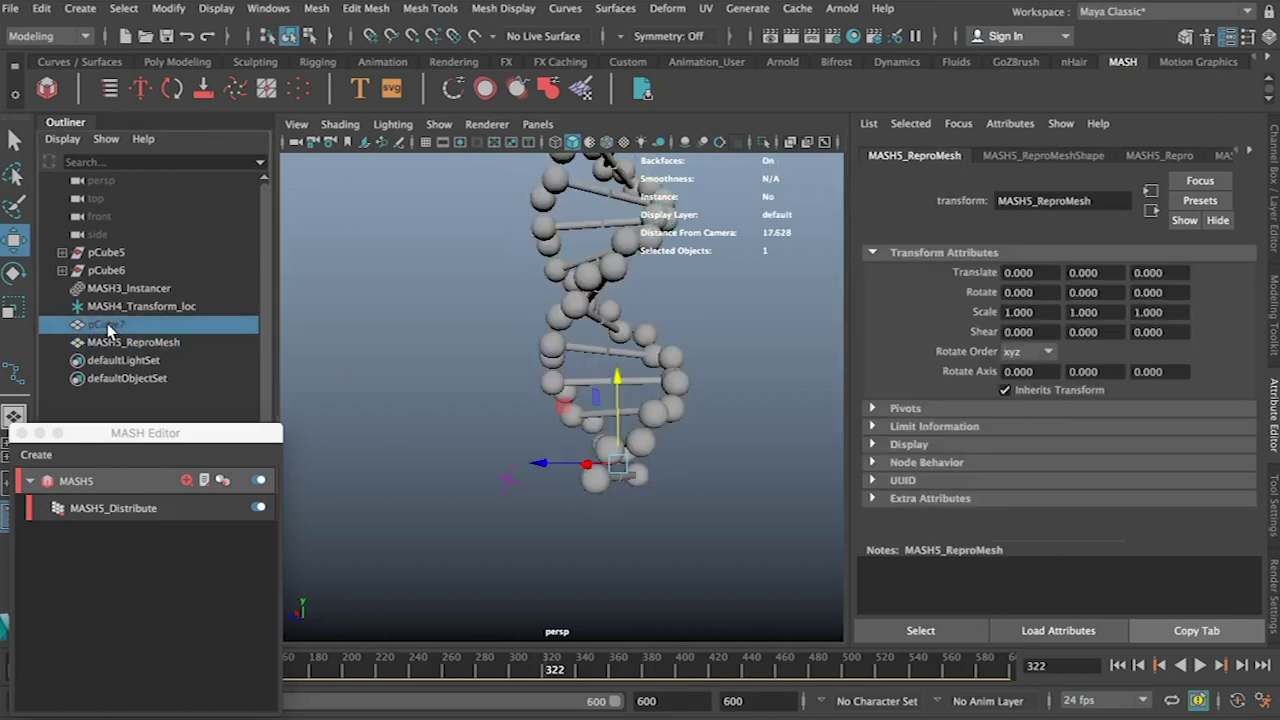
pyautogui.rightClick(600, 262)
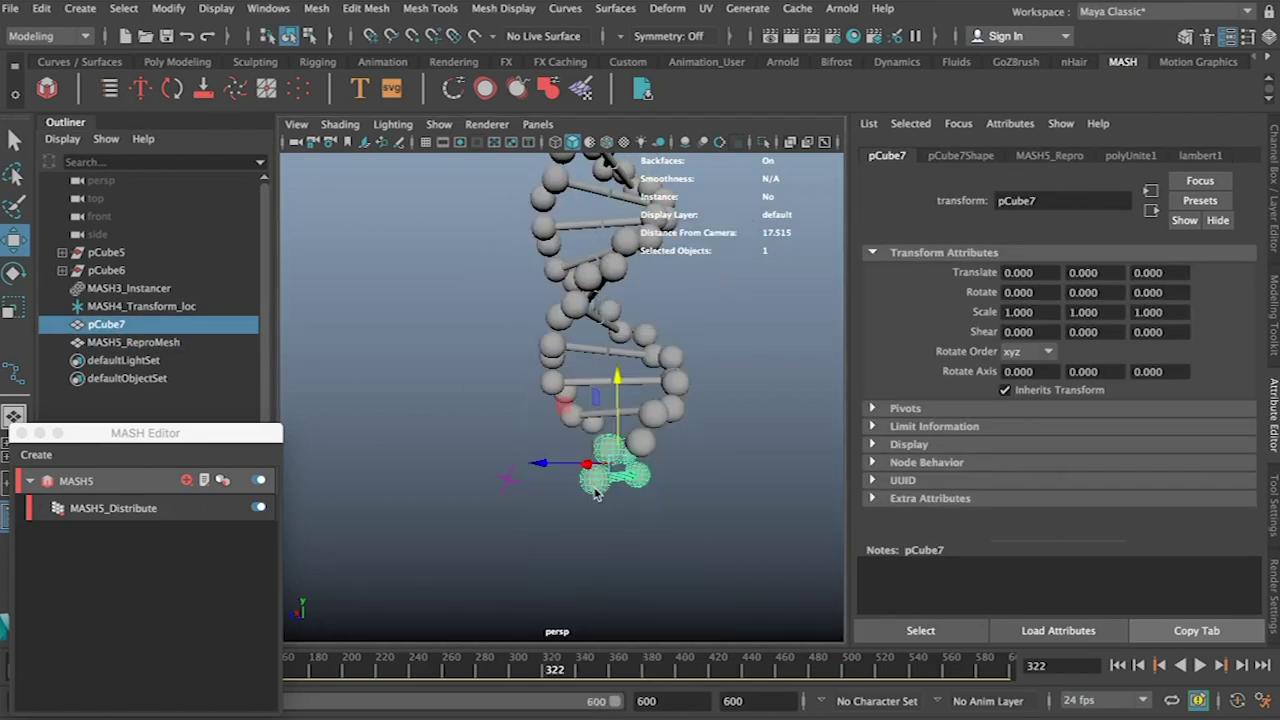
pyautogui.moveTo(600, 262); pyautogui.dragTo(503, 251, button='right')
pyautogui.press('q')
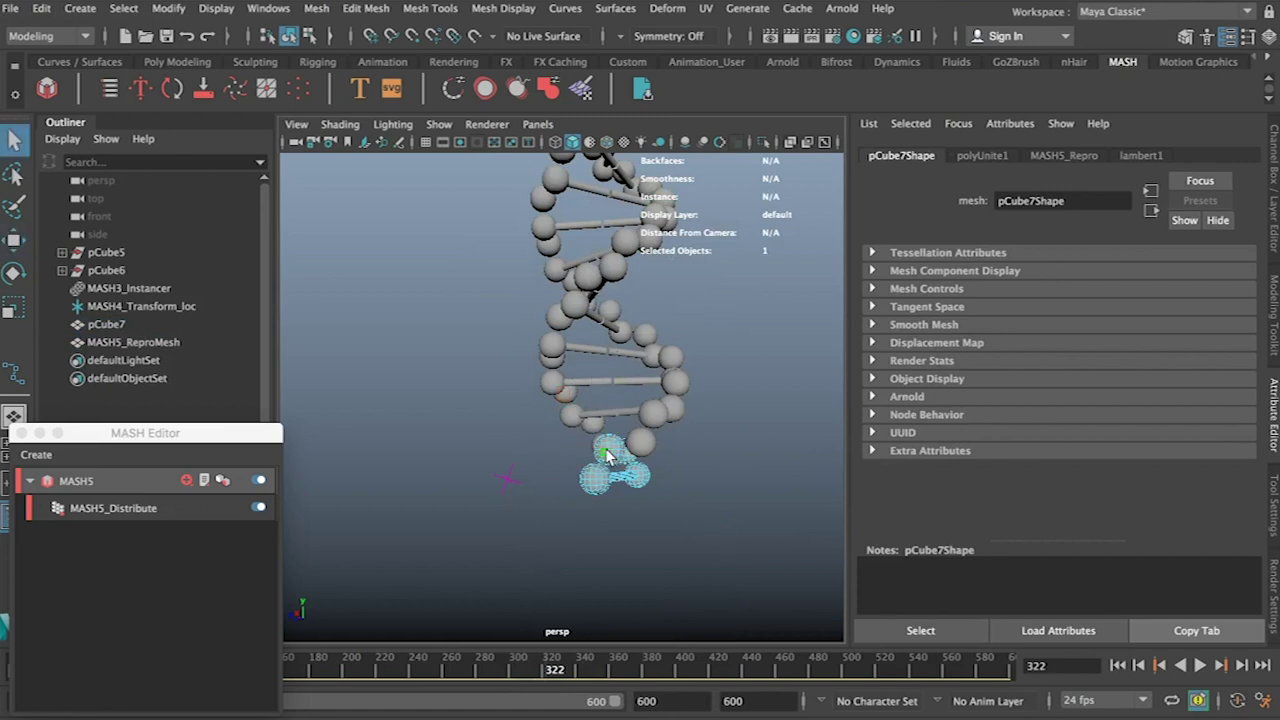
pyautogui.click(627, 465)
# Step: Move the selected spheres sideways along X and inspect the reshaped rungs
pyautogui.keyDown('alt'); pyautogui.moveTo(556, 539); pyautogui.dragTo(657, 531); pyautogui.keyUp('alt')
pyautogui.press('w')
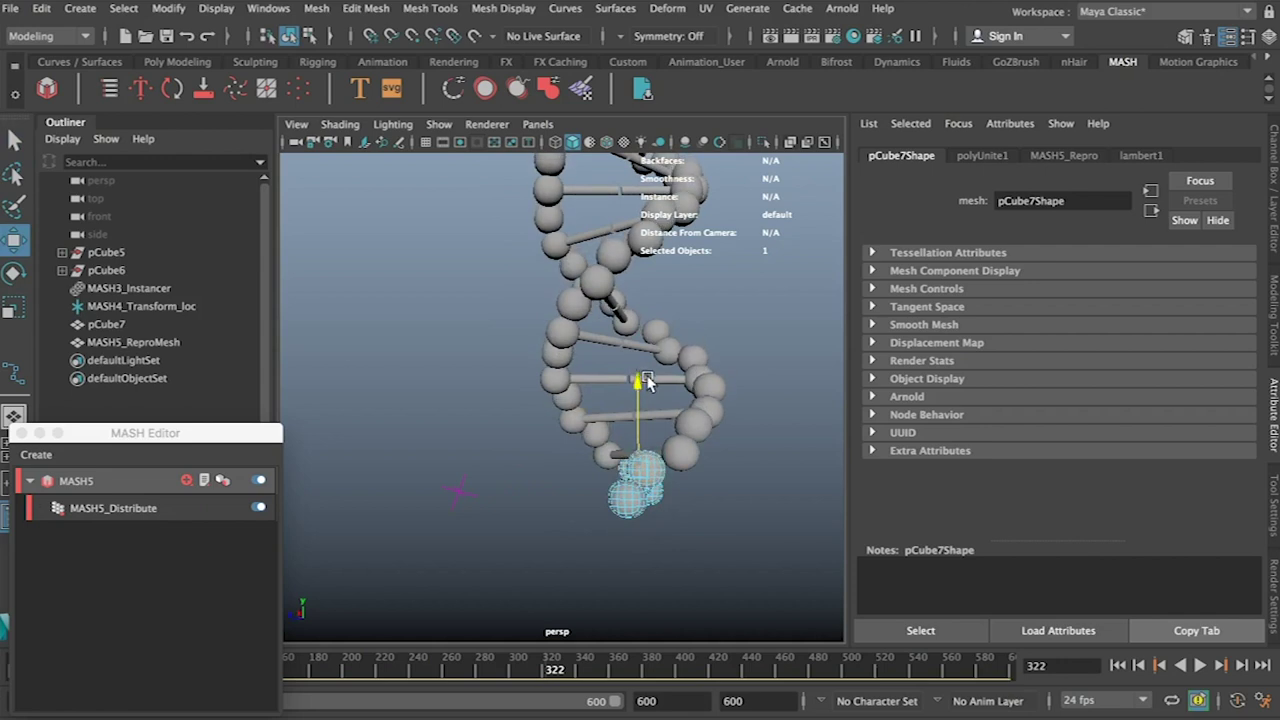
pyautogui.moveTo(604, 486)
pyautogui.mouseDown()
pyautogui.moveTo(614, 477)
pyautogui.moveTo(623, 535)
pyautogui.moveTo(680, 517)
pyautogui.moveTo(606, 471)
pyautogui.moveTo(466, 494)
pyautogui.moveTo(493, 487)
pyautogui.moveTo(330, 460)
pyautogui.moveTo(440, 455)
pyautogui.moveTo(538, 497)
pyautogui.moveTo(500, 509)
pyautogui.moveTo(491, 486)
pyautogui.moveTo(509, 477)
pyautogui.moveTo(606, 531)
pyautogui.moveTo(447, 497)
pyautogui.moveTo(520, 478)
pyautogui.mouseUp()
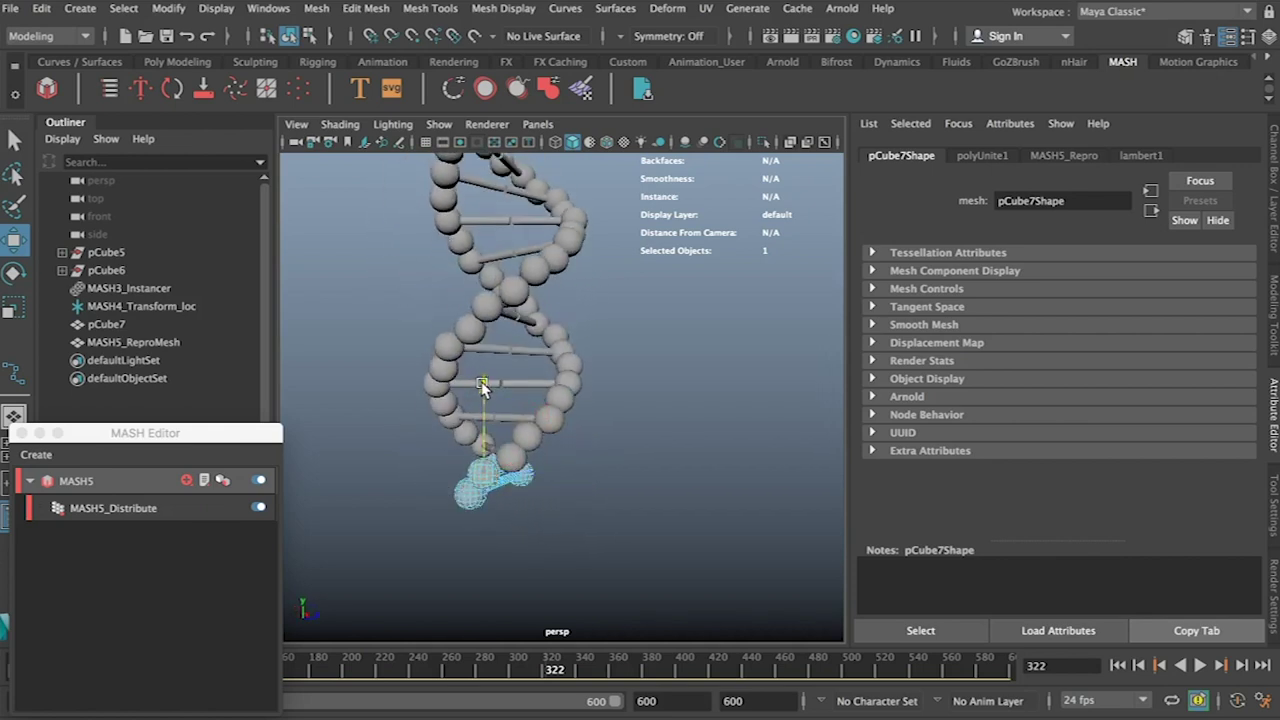
pyautogui.keyDown('alt'); pyautogui.moveTo(486, 390); pyautogui.dragTo(668, 360); pyautogui.keyUp('alt')
# Step: Select MASH5_Distribute and raise Number of Points to 44
pyautogui.click(668, 360)
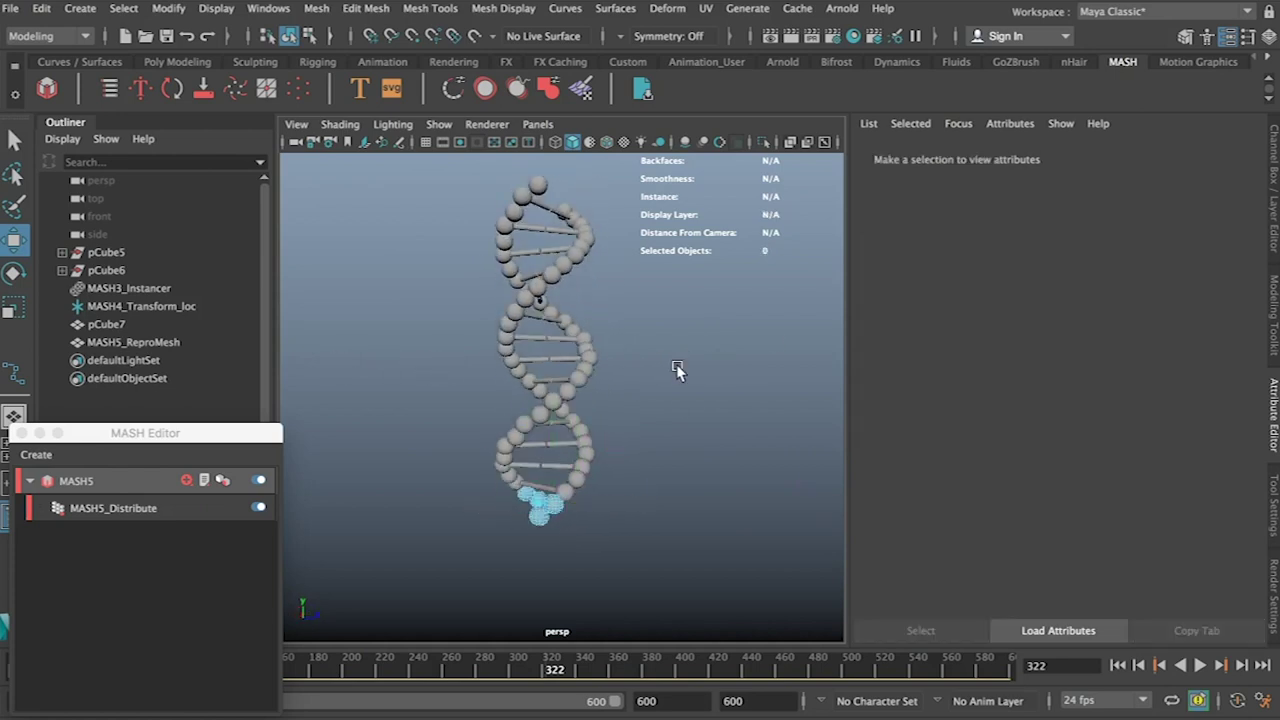
pyautogui.click(558, 488)
pyautogui.click(172, 418)
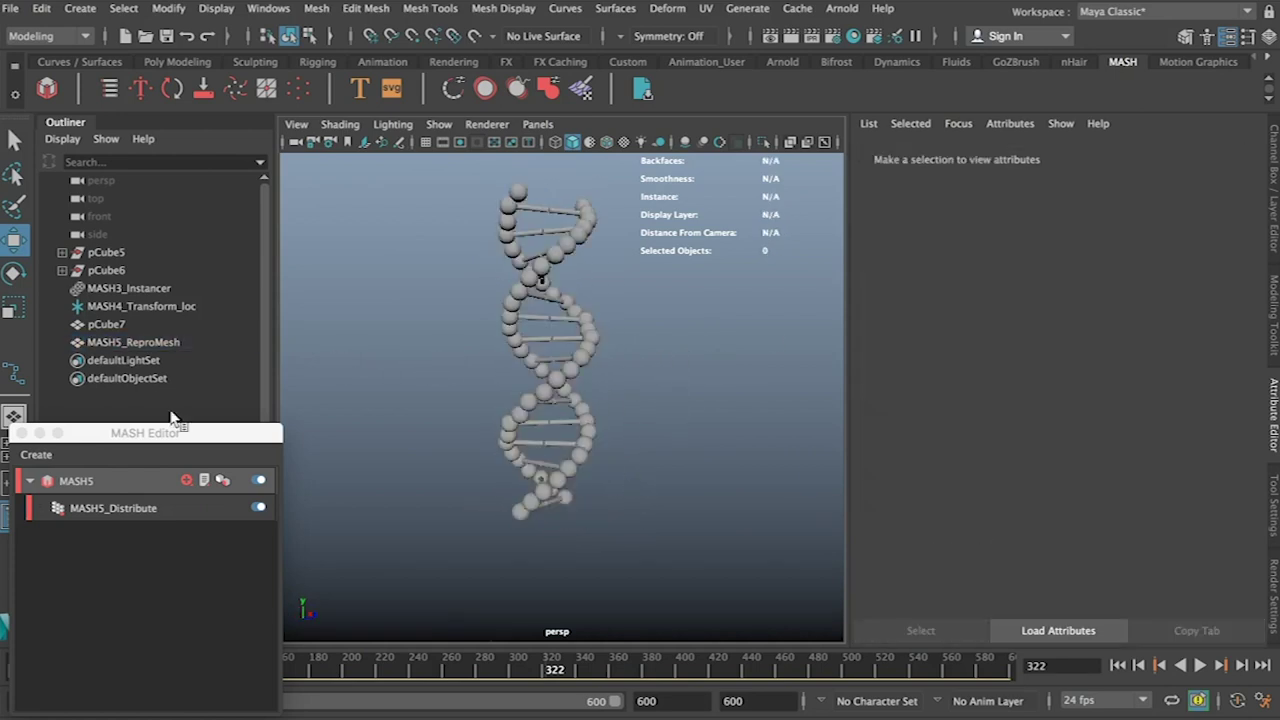
pyautogui.click(148, 508)
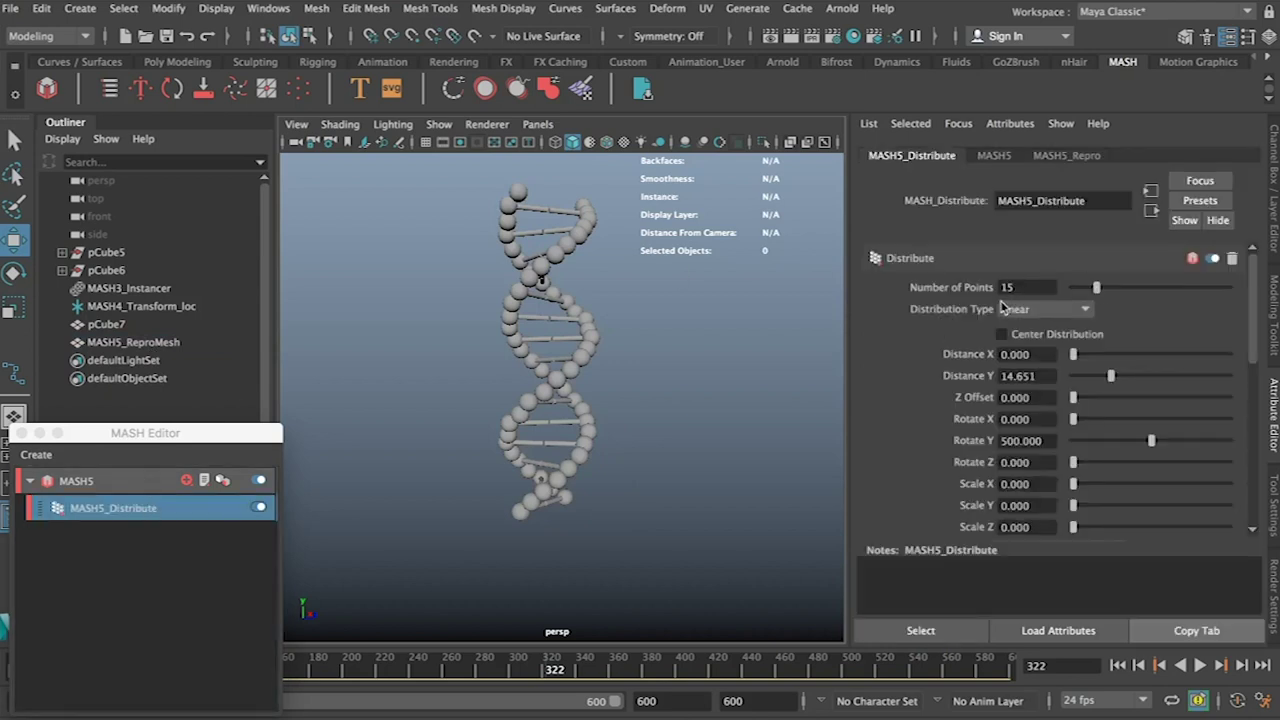
pyautogui.moveTo(1096, 287); pyautogui.dragTo(1141, 289)
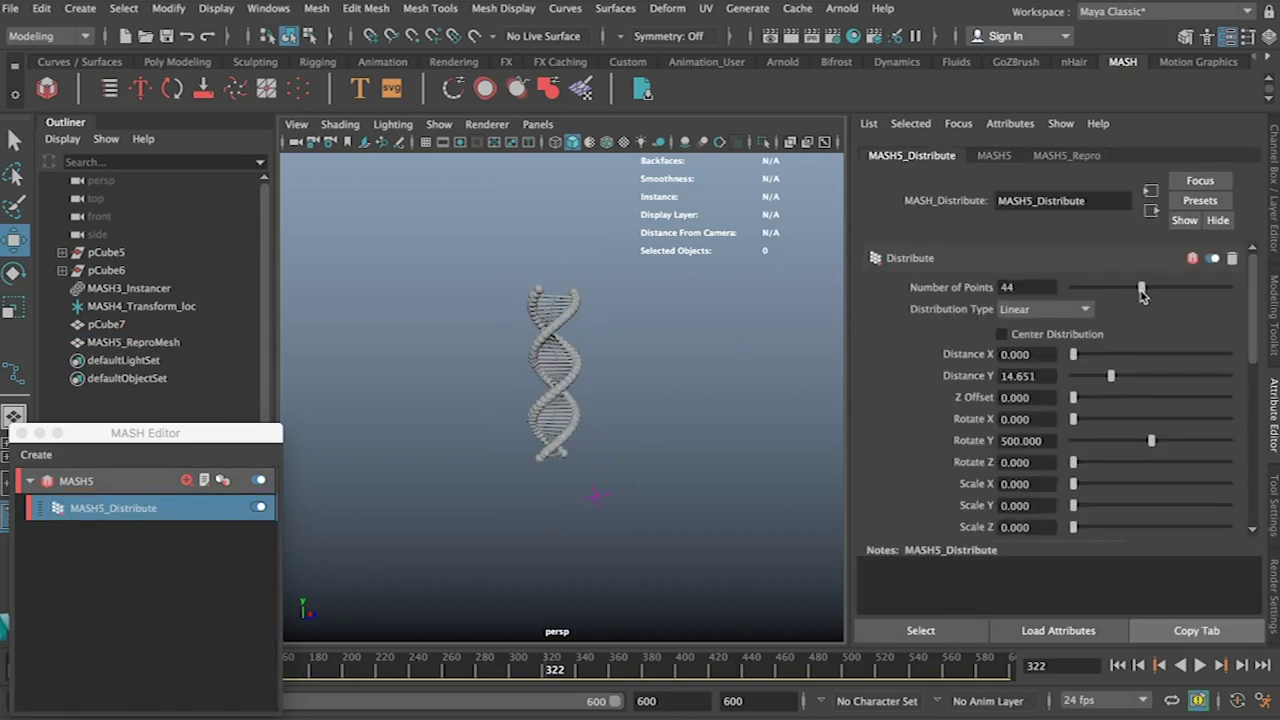
# Step: Stretch Distance Y to 43.256 and enter a Rotate Y of 2000
pyautogui.moveTo(1110, 376); pyautogui.dragTo(1141, 376)
pyautogui.moveTo(1152, 441); pyautogui.dragTo(1236, 452)
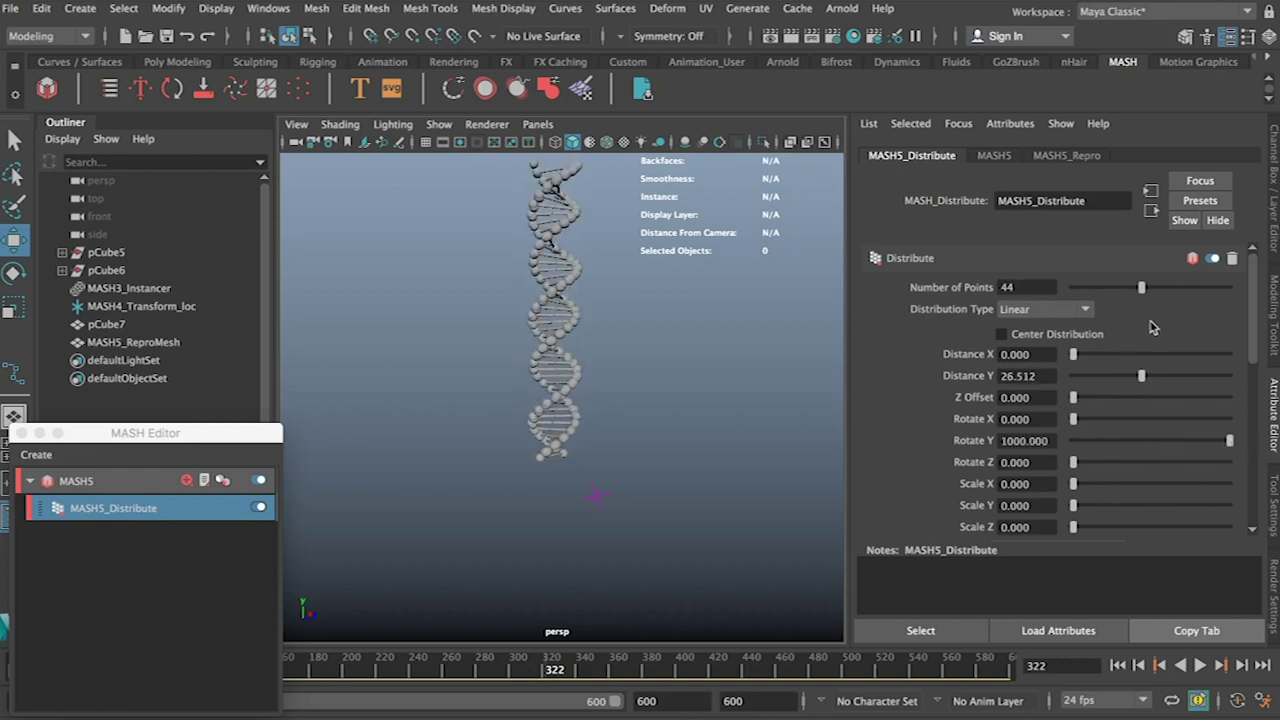
pyautogui.moveTo(1141, 376); pyautogui.dragTo(1185, 376)
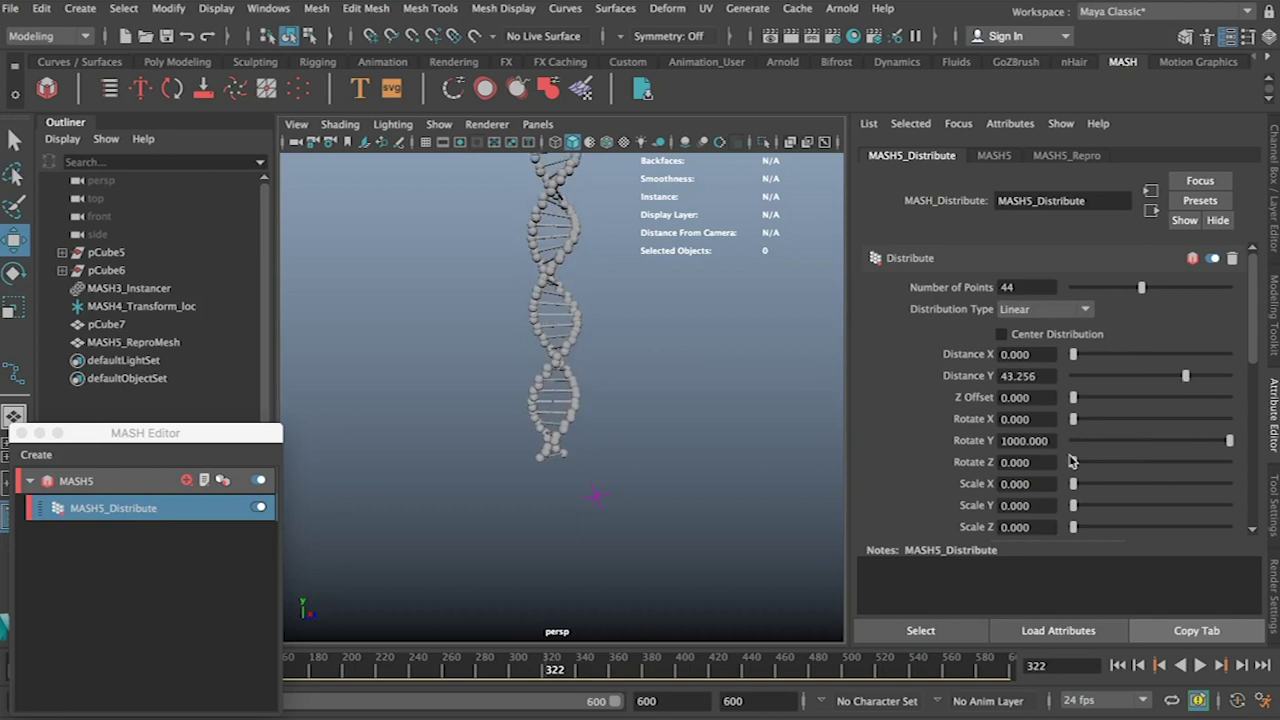
pyautogui.write('2000')
pyautogui.press('Return')
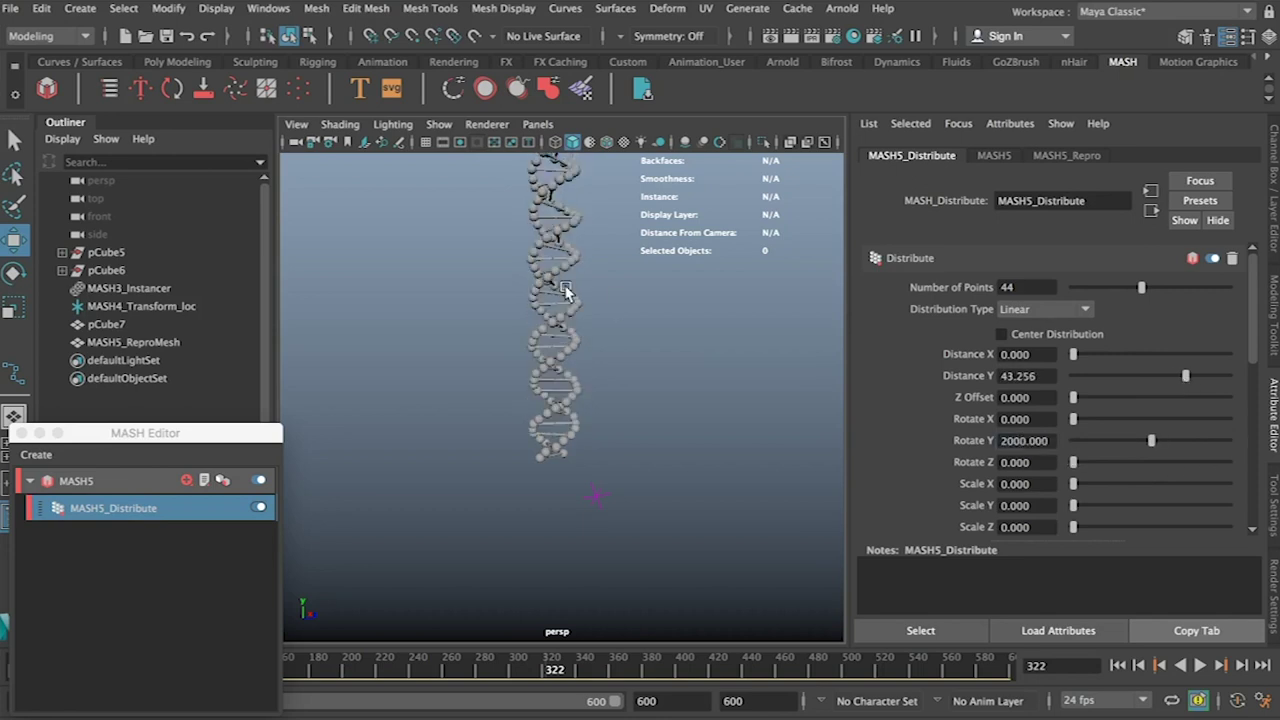
# Step: Ease Rotate Y back to 1534.884 and add a Rotate Z twist of 33.488
pyautogui.scroll(3, 562, 418)
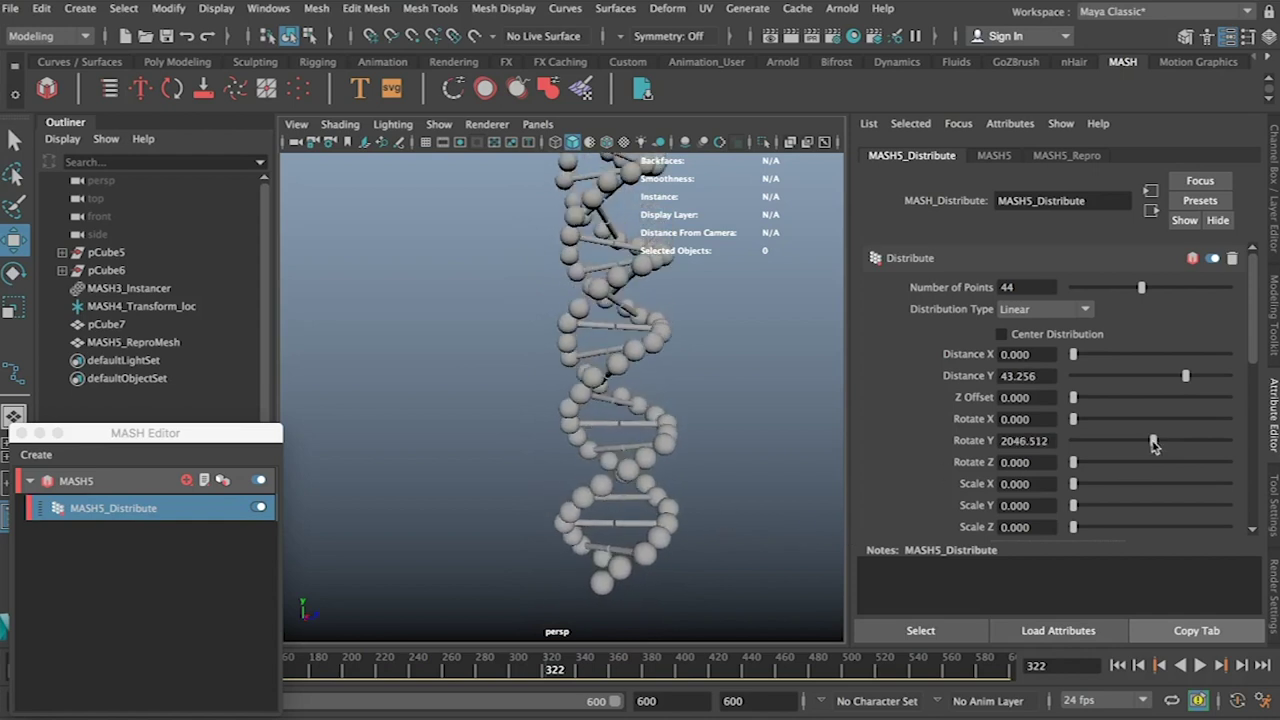
pyautogui.moveTo(1153, 445); pyautogui.dragTo(1131, 445)
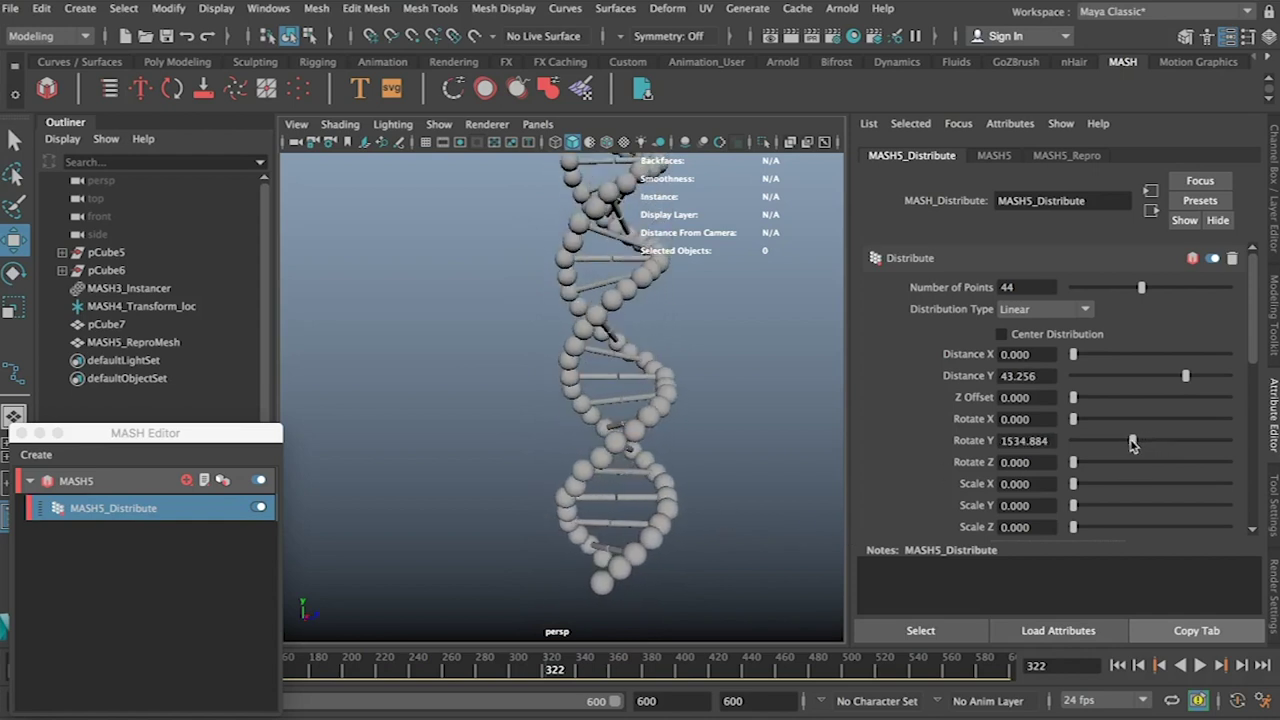
pyautogui.scroll(-5, 646, 545)
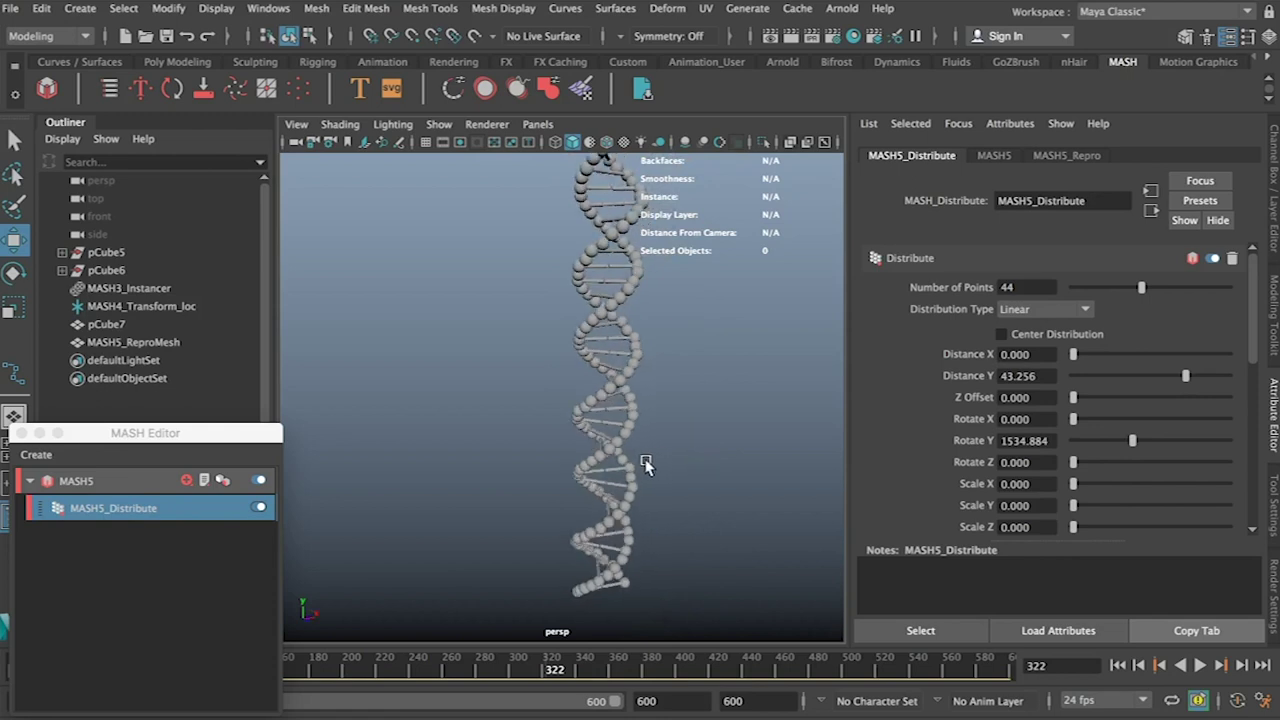
pyautogui.scroll(3, 700, 480)
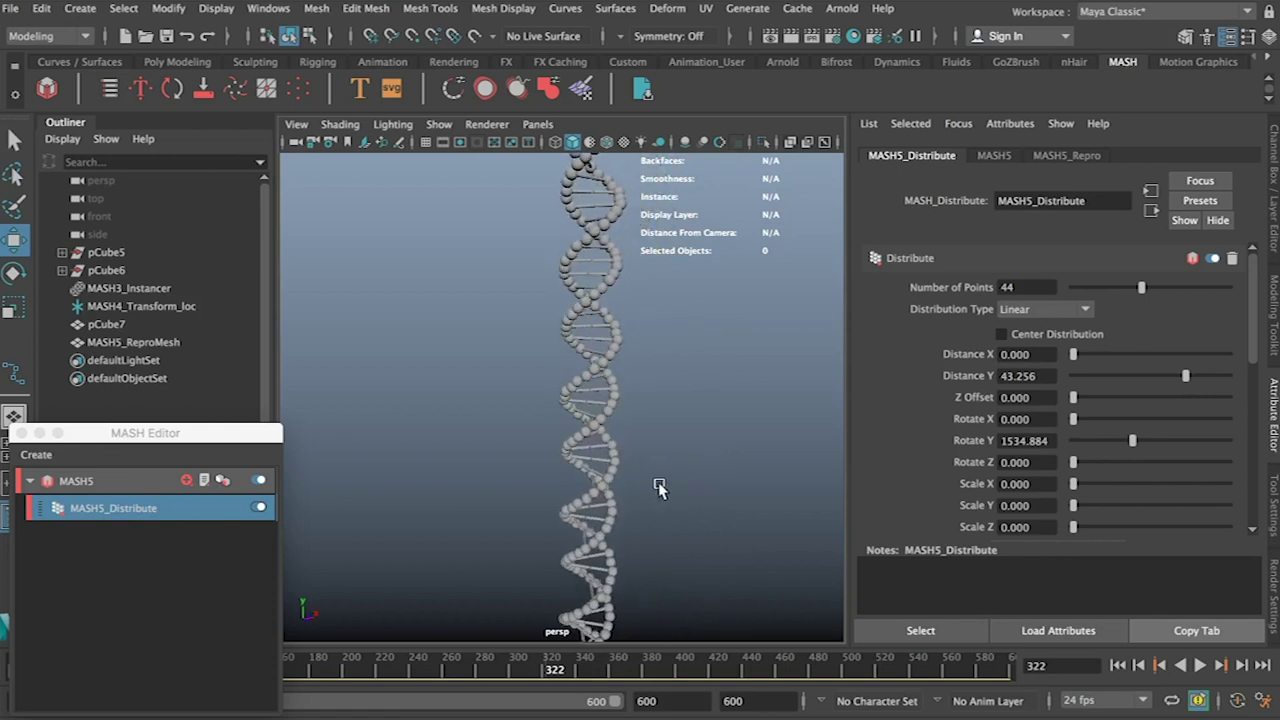
pyautogui.scroll(2, 670, 485)
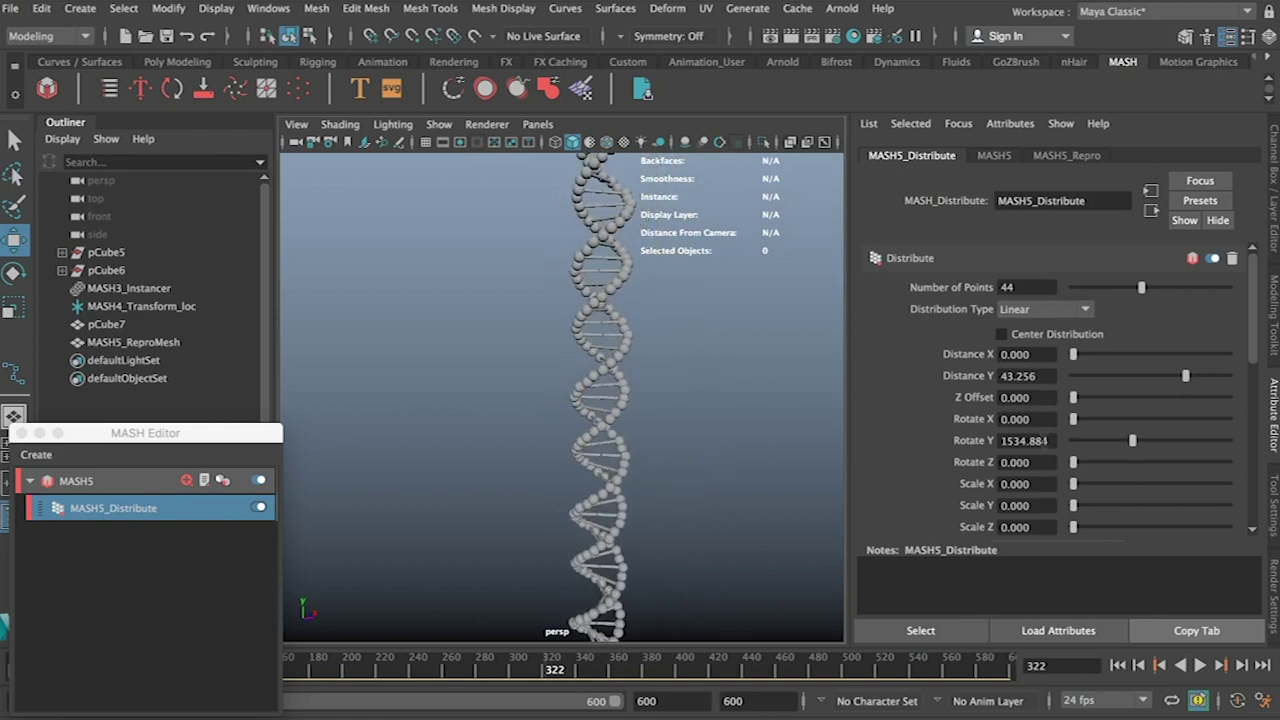
pyautogui.moveTo(1075, 466); pyautogui.dragTo(1081, 468)
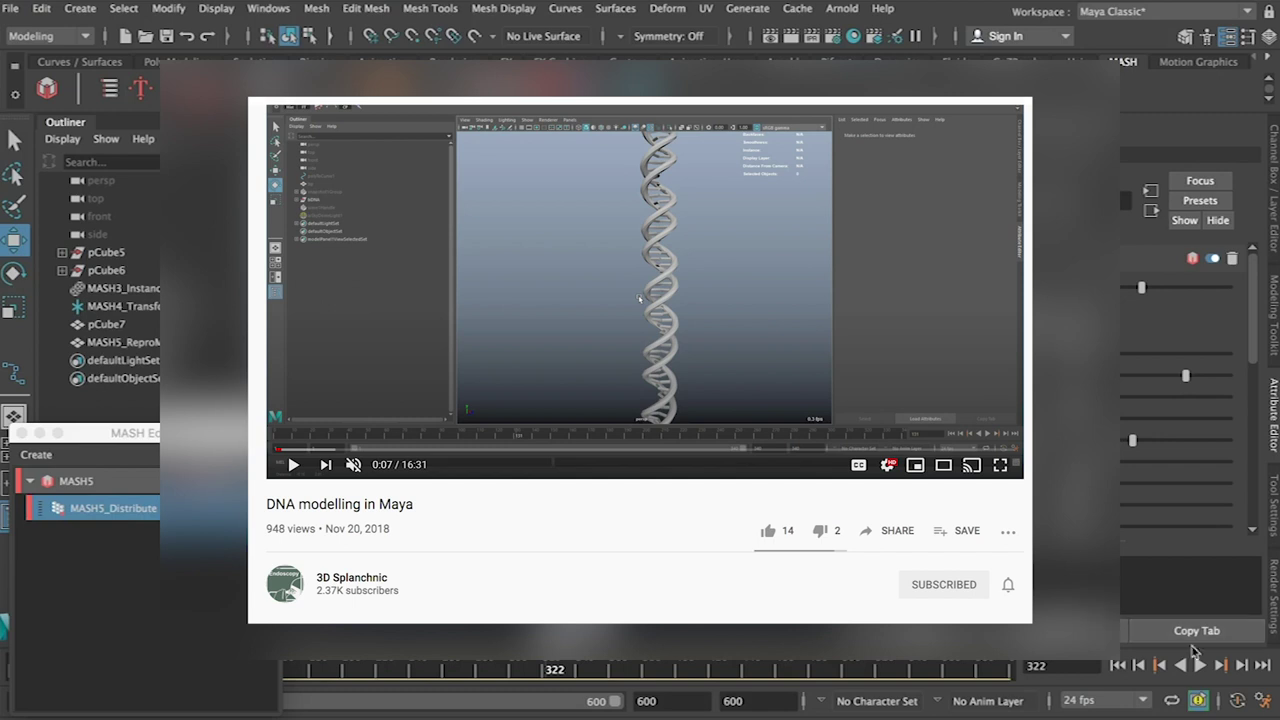
# Step: Play the scene animation forward and stop it at frame 414
pyautogui.click(1200, 664)
pyautogui.click(1201, 665)
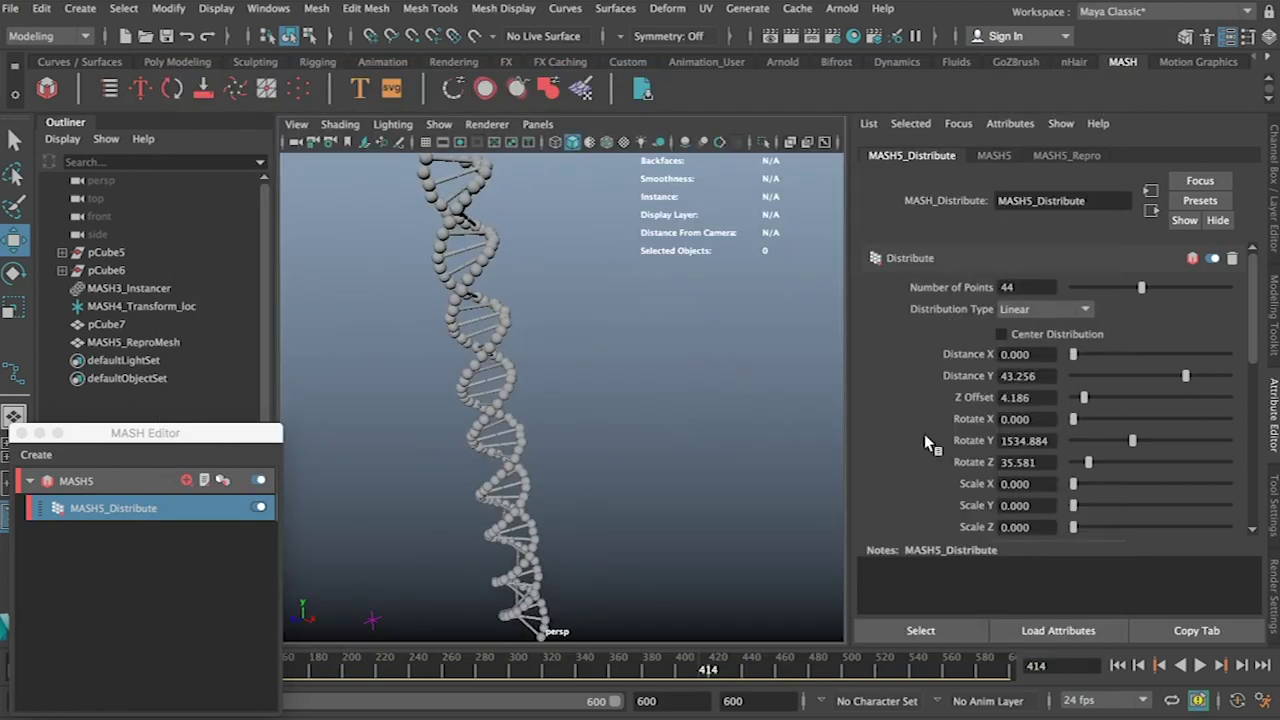
# Step: Adjust MASH5's twist to Rotate Y 1488.372 and Rotate Z 10.465, keeping 44 points
pyautogui.moveTo(1132, 441); pyautogui.dragTo(1130, 443)
pyautogui.scroll(5, 650, 390)
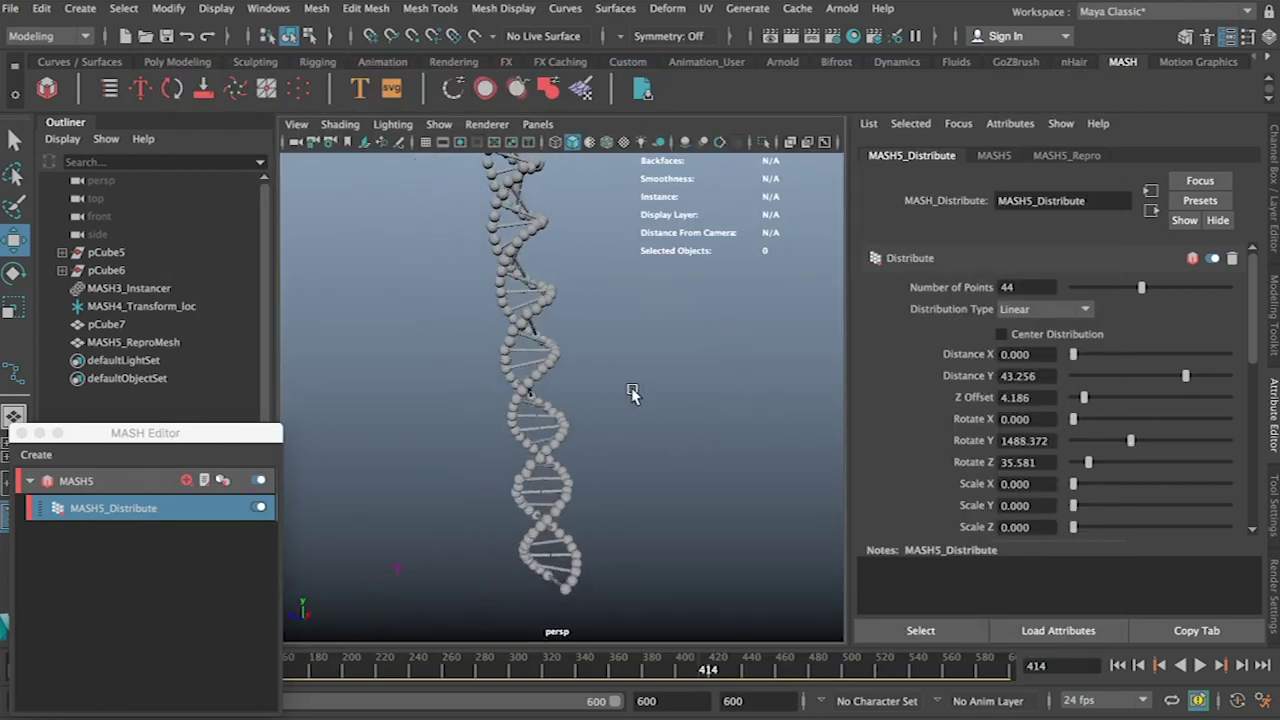
pyautogui.scroll(2, 628, 400)
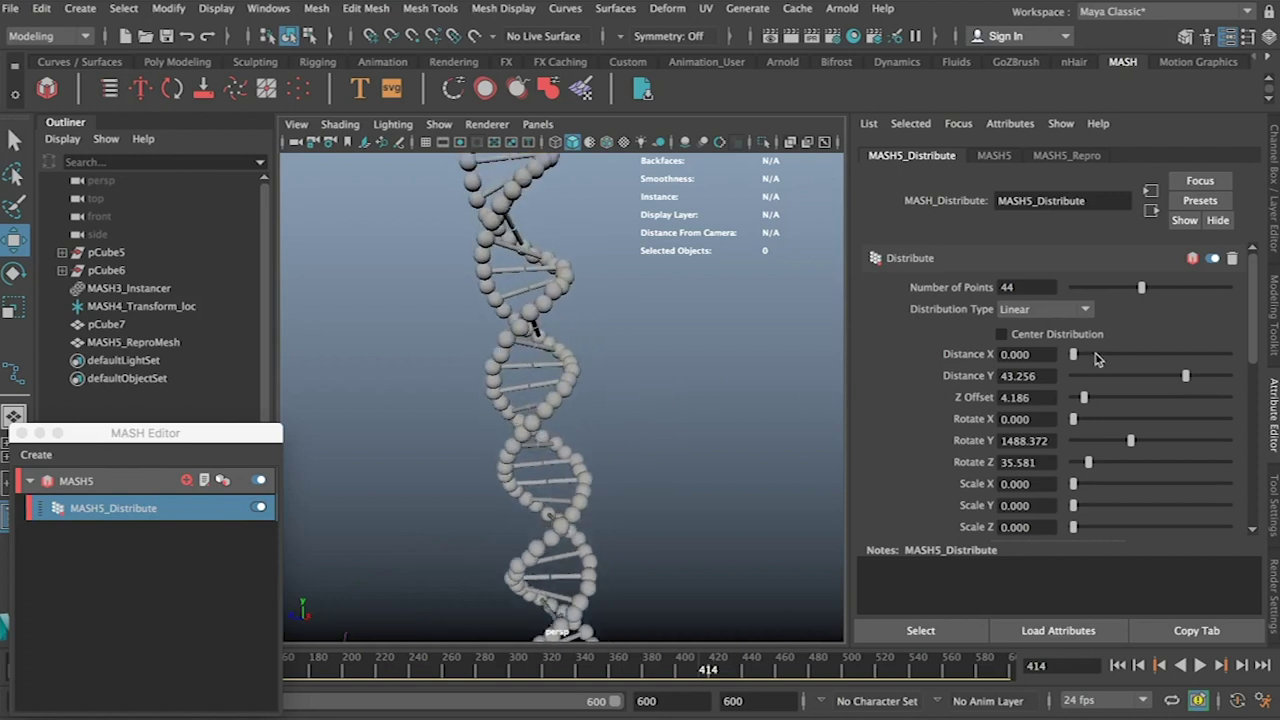
pyautogui.moveTo(1141, 287)
pyautogui.mouseDown()
pyautogui.moveTo(1128, 288)
pyautogui.moveTo(1143, 288)
pyautogui.mouseUp()
pyautogui.keyDown('alt'); pyautogui.moveTo(748, 388); pyautogui.dragTo(588, 374); pyautogui.keyUp('alt')
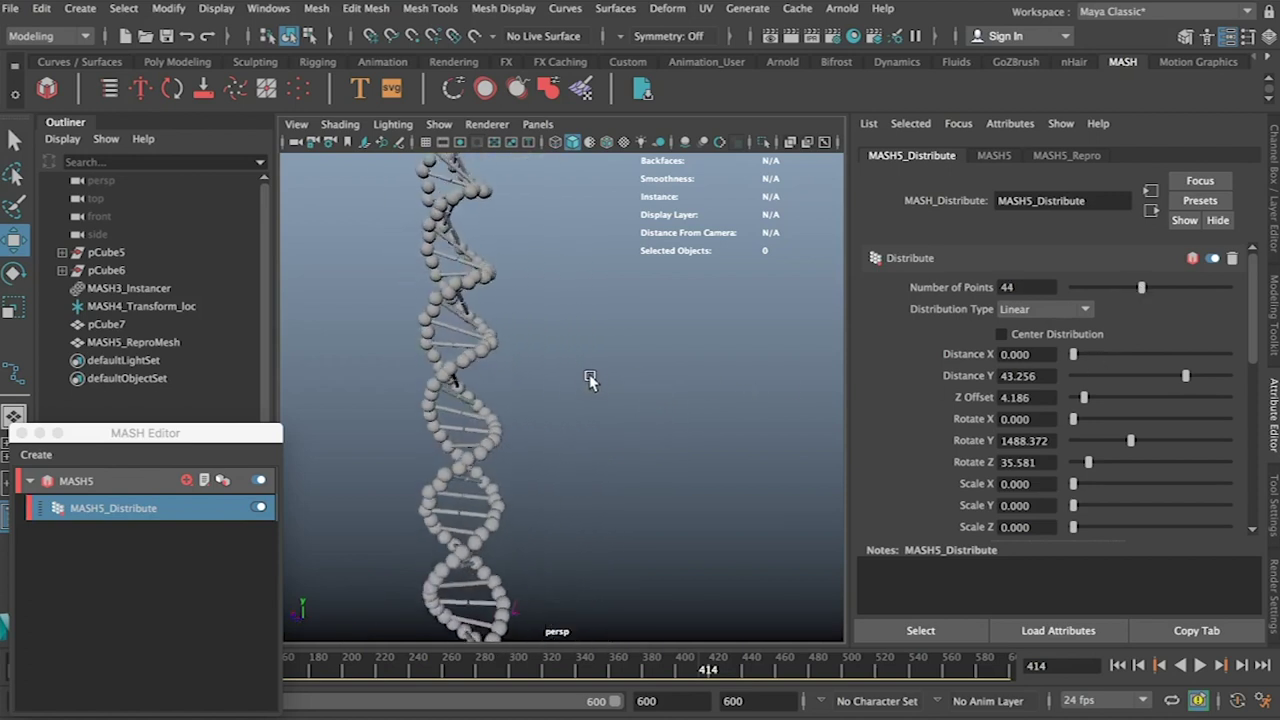
pyautogui.moveTo(1088, 462); pyautogui.dragTo(1077, 462)
pyautogui.keyDown('alt'); pyautogui.moveTo(596, 446); pyautogui.dragTo(490, 518); pyautogui.keyUp('alt')
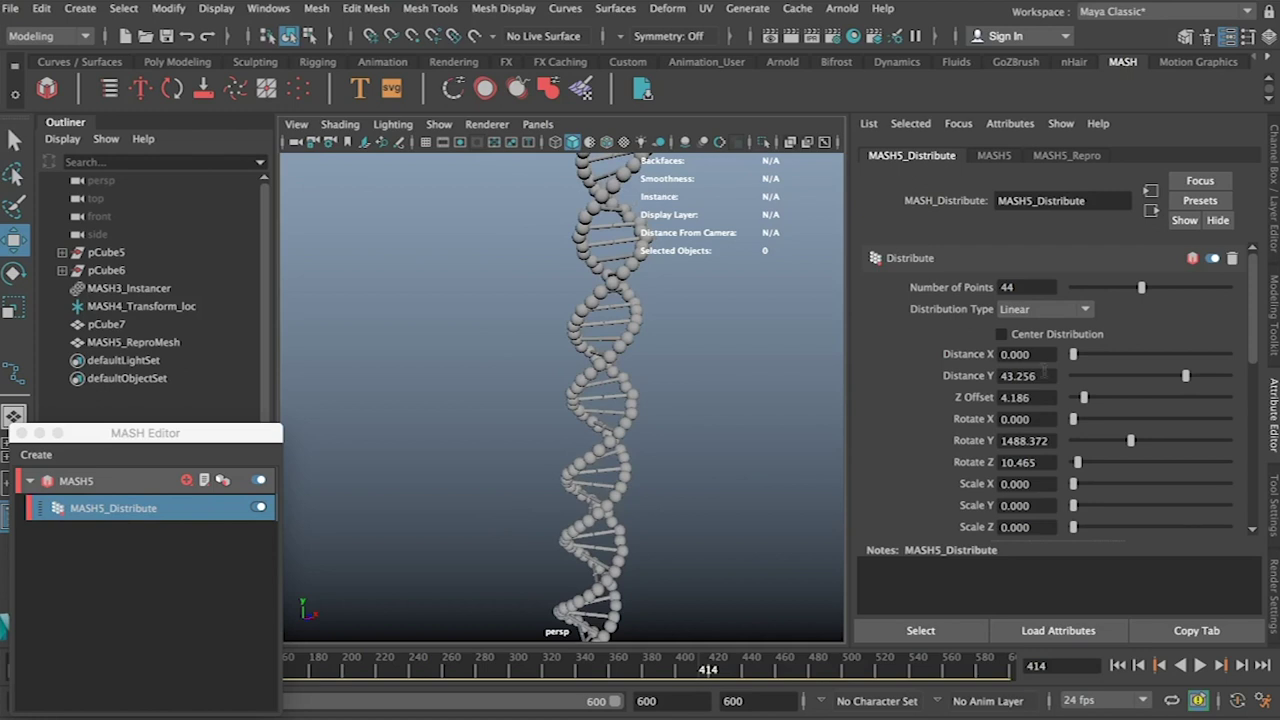
# Step: Turn on Center Distribution and hide the source mesh pCube7
pyautogui.click(1058, 336)
pyautogui.keyDown('alt'); pyautogui.moveTo(680, 500); pyautogui.dragTo(540, 488); pyautogui.keyUp('alt')
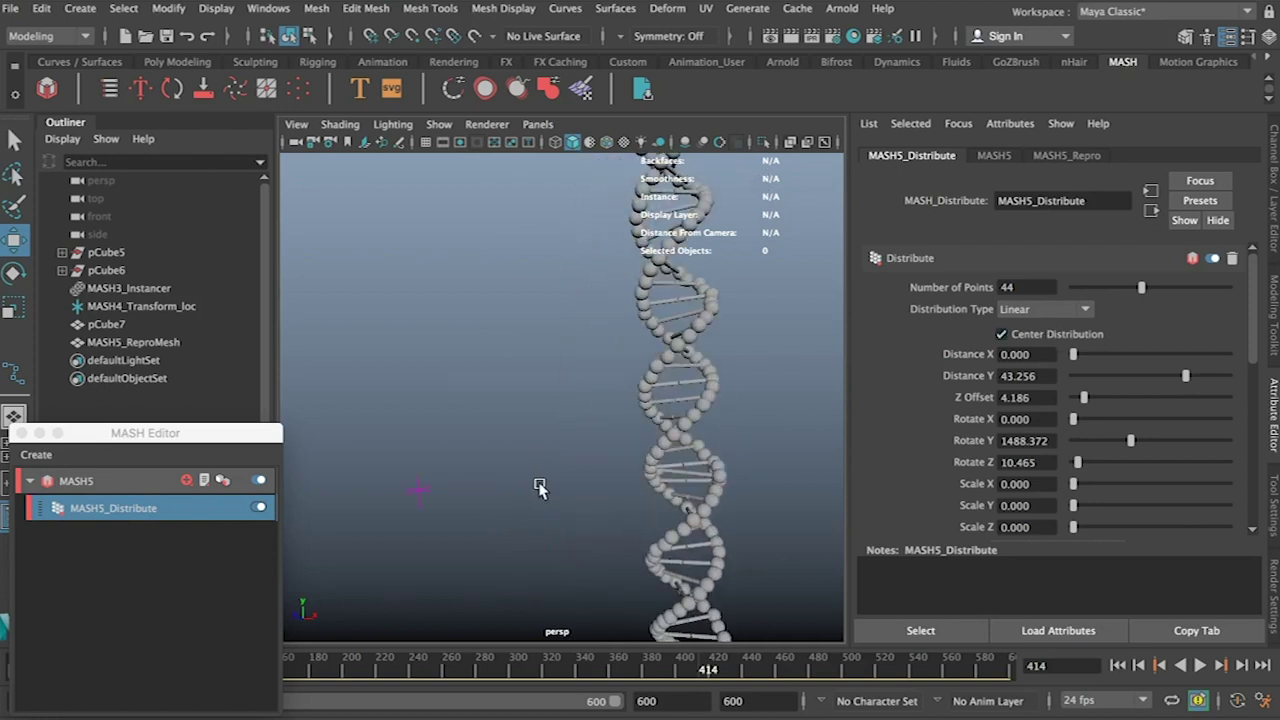
pyautogui.click(110, 324)
pyautogui.hotkey('ctrl', 'h')
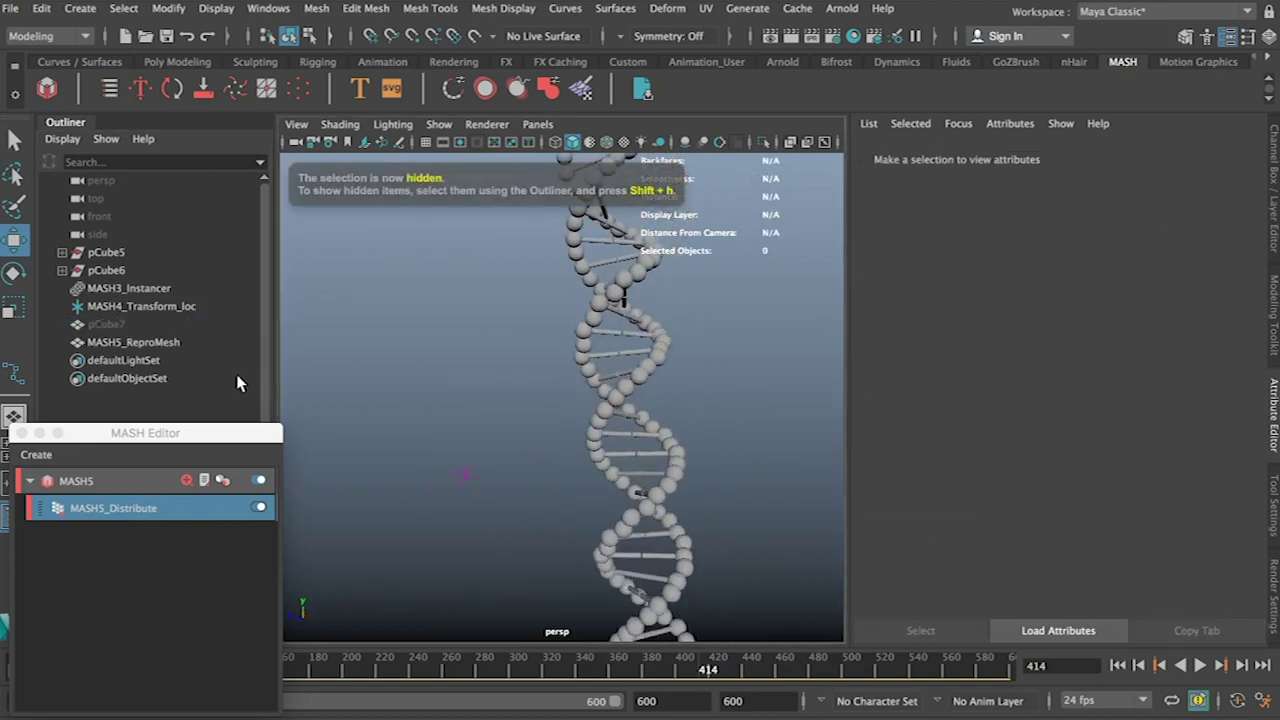